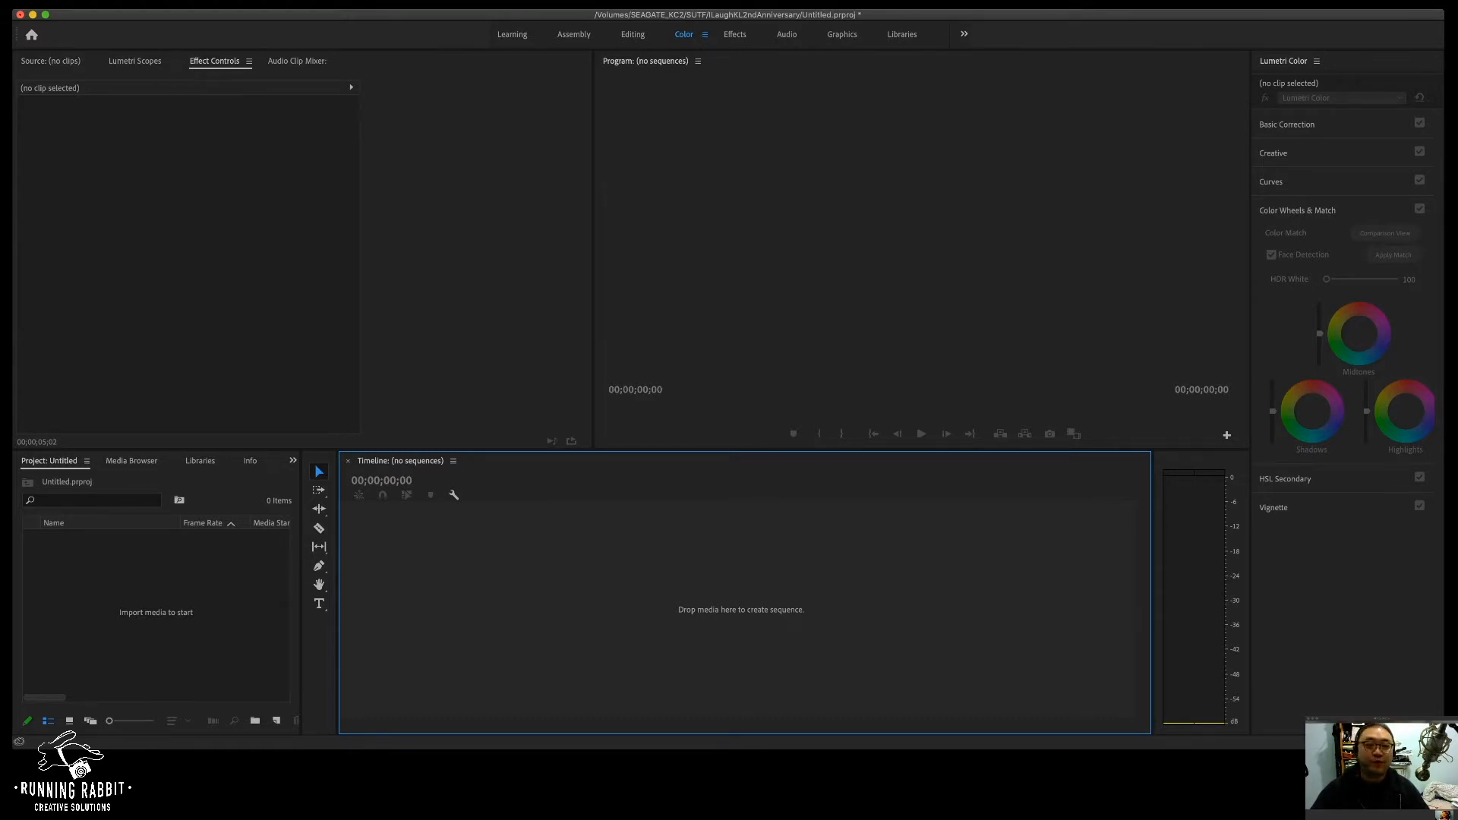
# Step: Import the video VID_20200129_122210.mp4 and the audio recording ZOOM0045a.MP3 into the project
pyautogui.press('super+n')
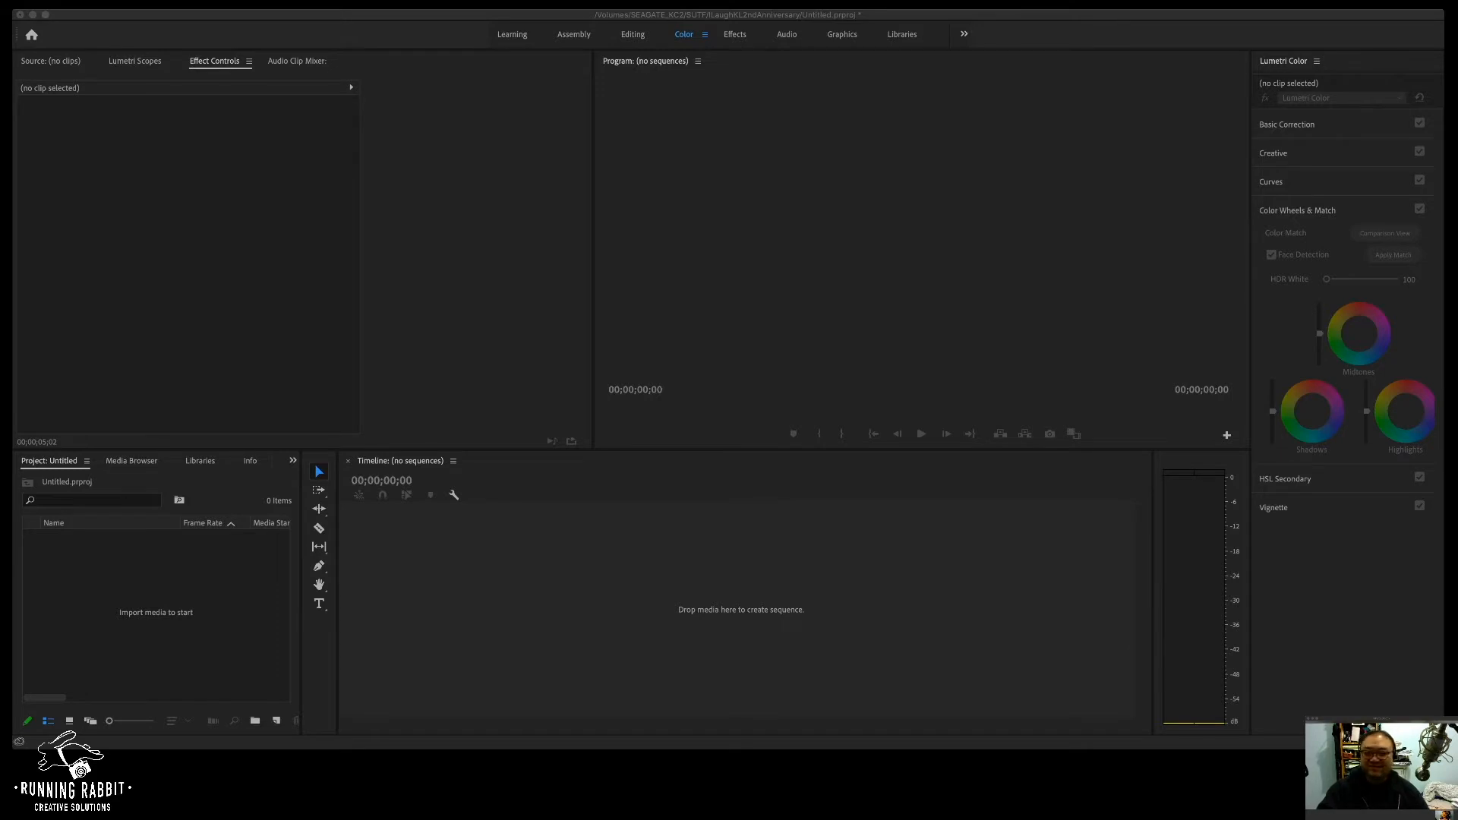
pyautogui.click(155, 612)
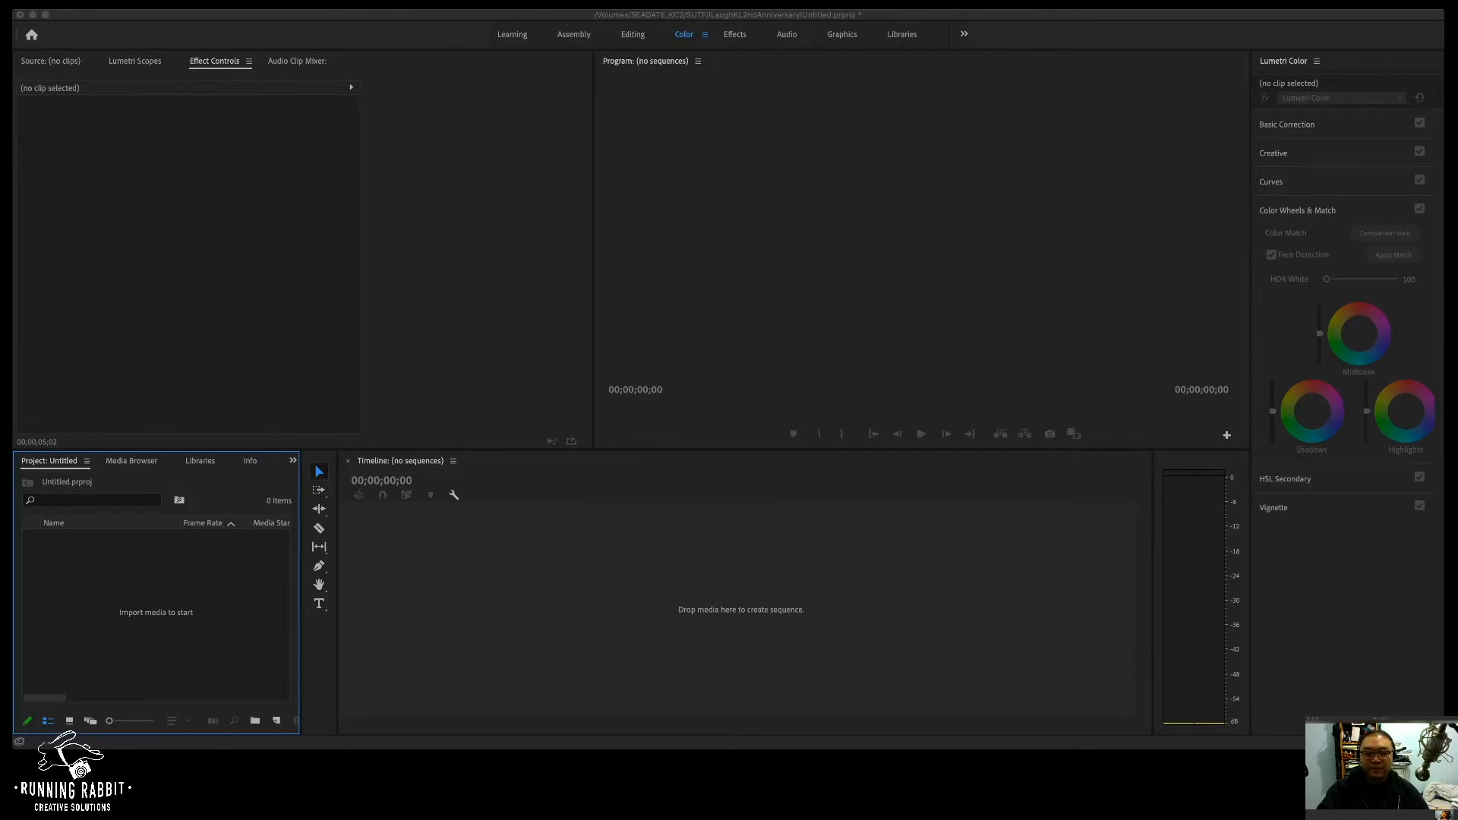
pyautogui.click(425, 251)
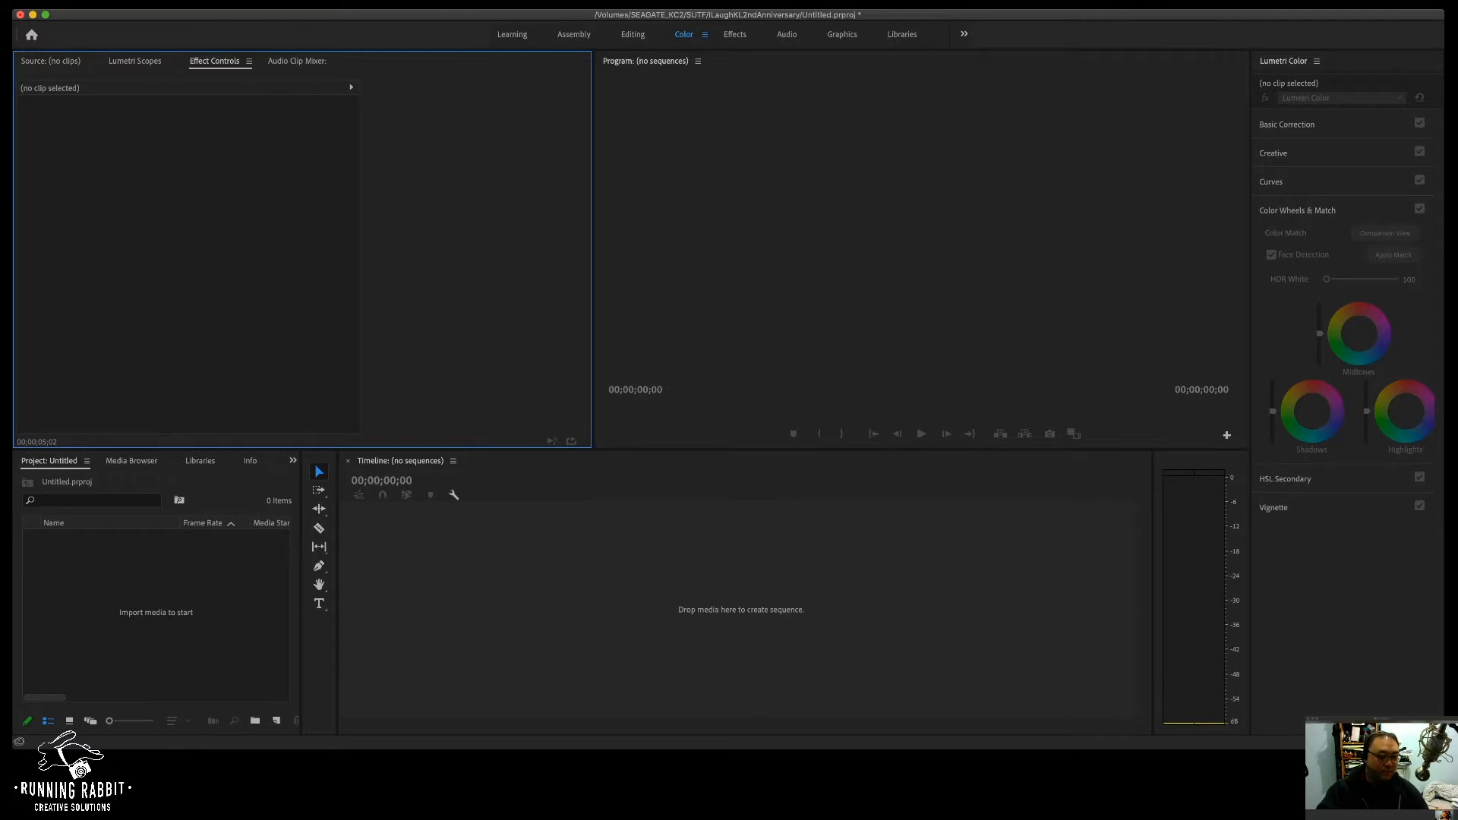
pyautogui.press('super+Tab')
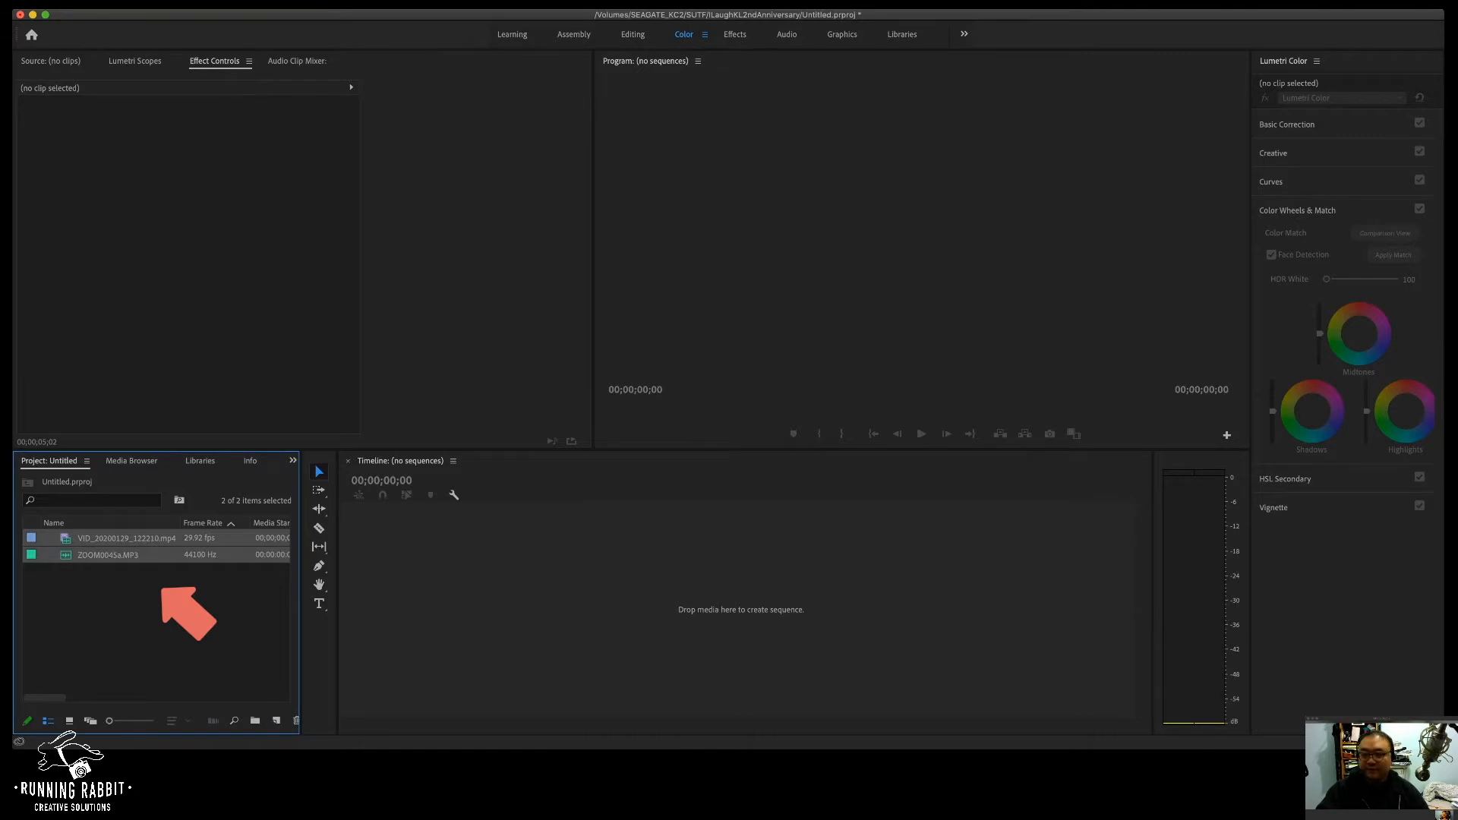
pyautogui.click(157, 627)
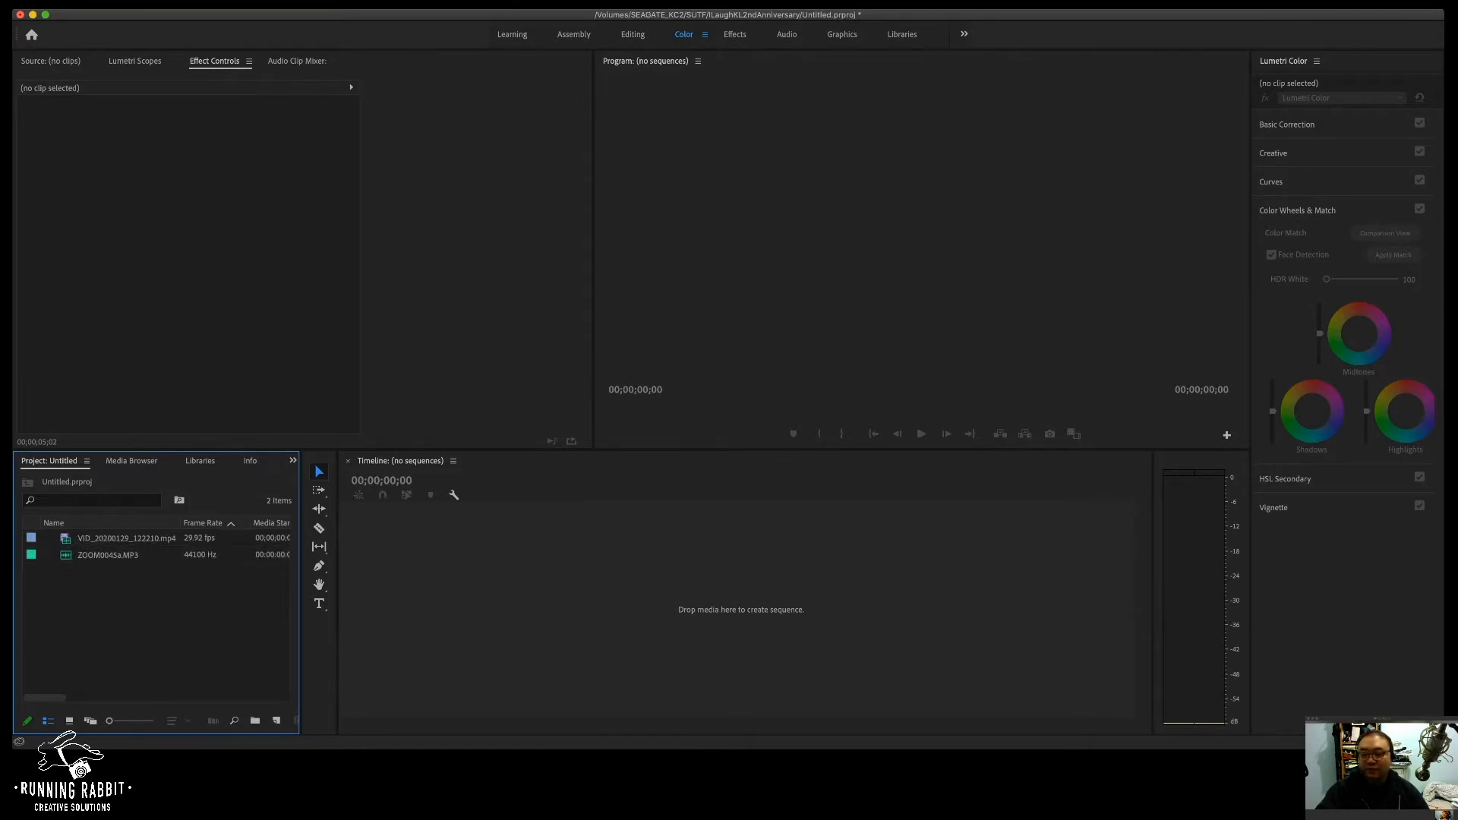
# Step: Load VID_20200129_122210.mp4 for source preview and create a new sequence from it
pyautogui.click(126, 538)
pyautogui.click(108, 555)
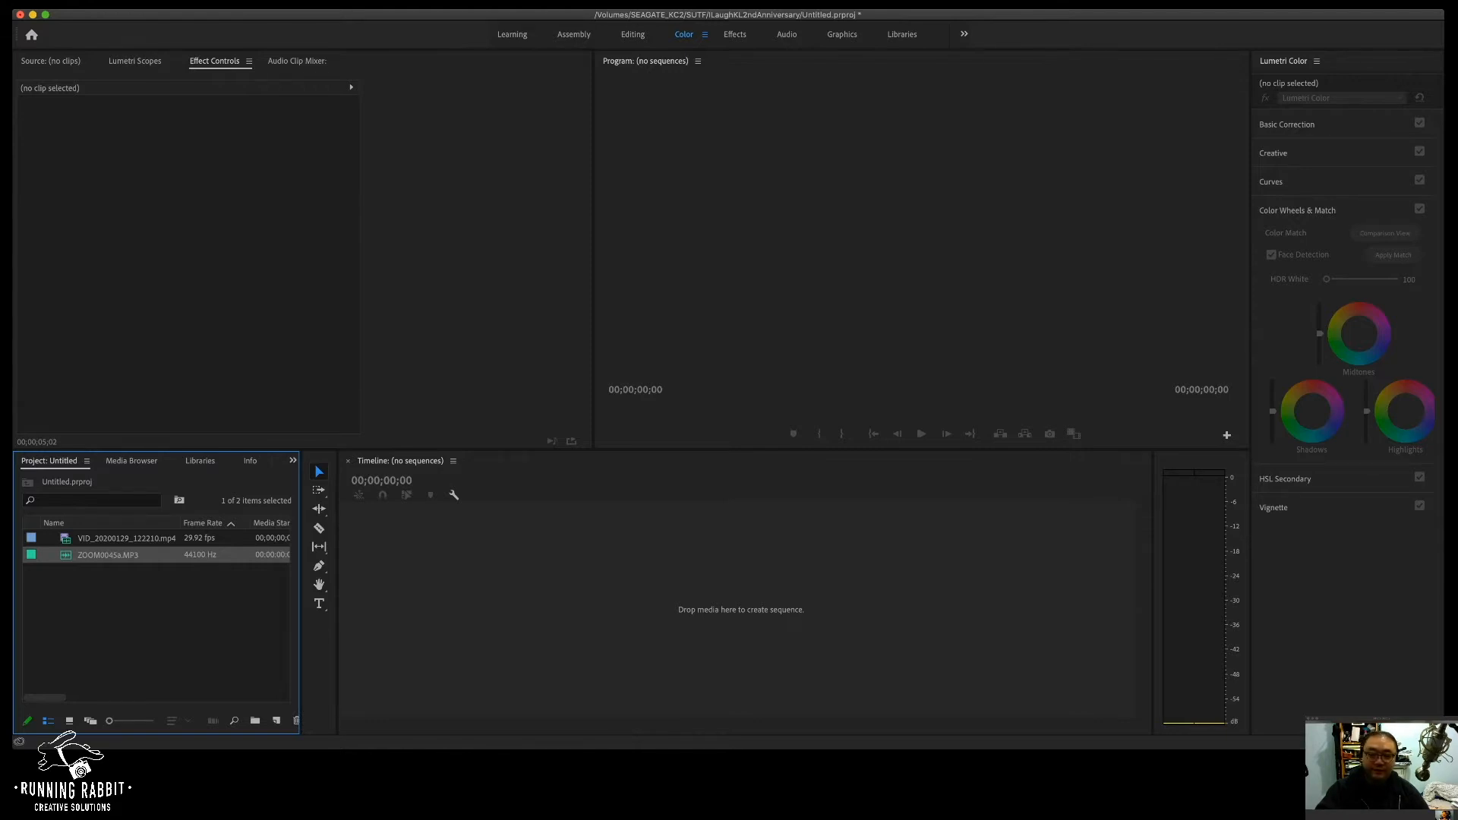
pyautogui.doubleClick(107, 539)
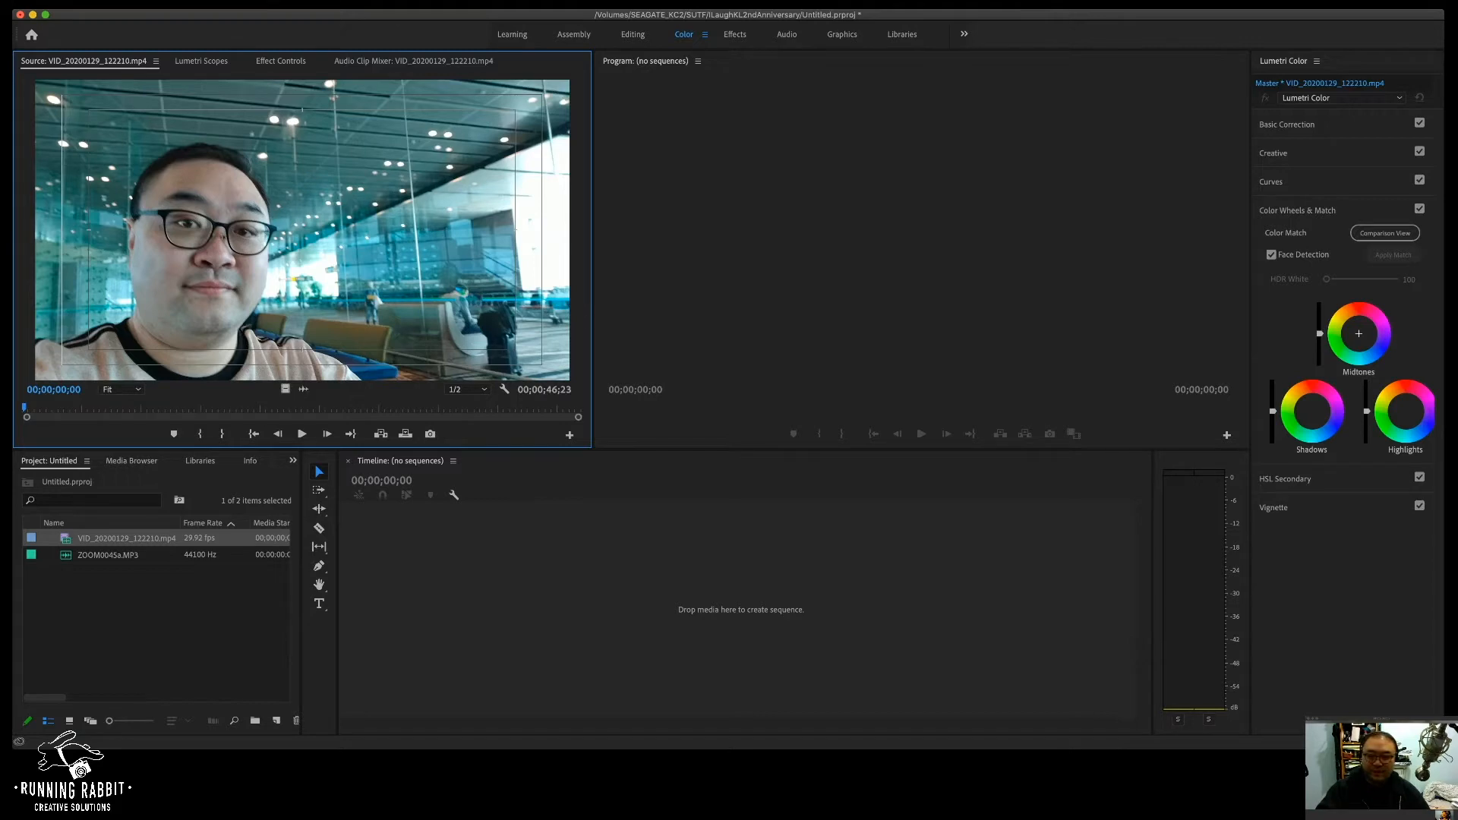
pyautogui.click(114, 538)
pyautogui.moveTo(114, 538); pyautogui.dragTo(740, 609)
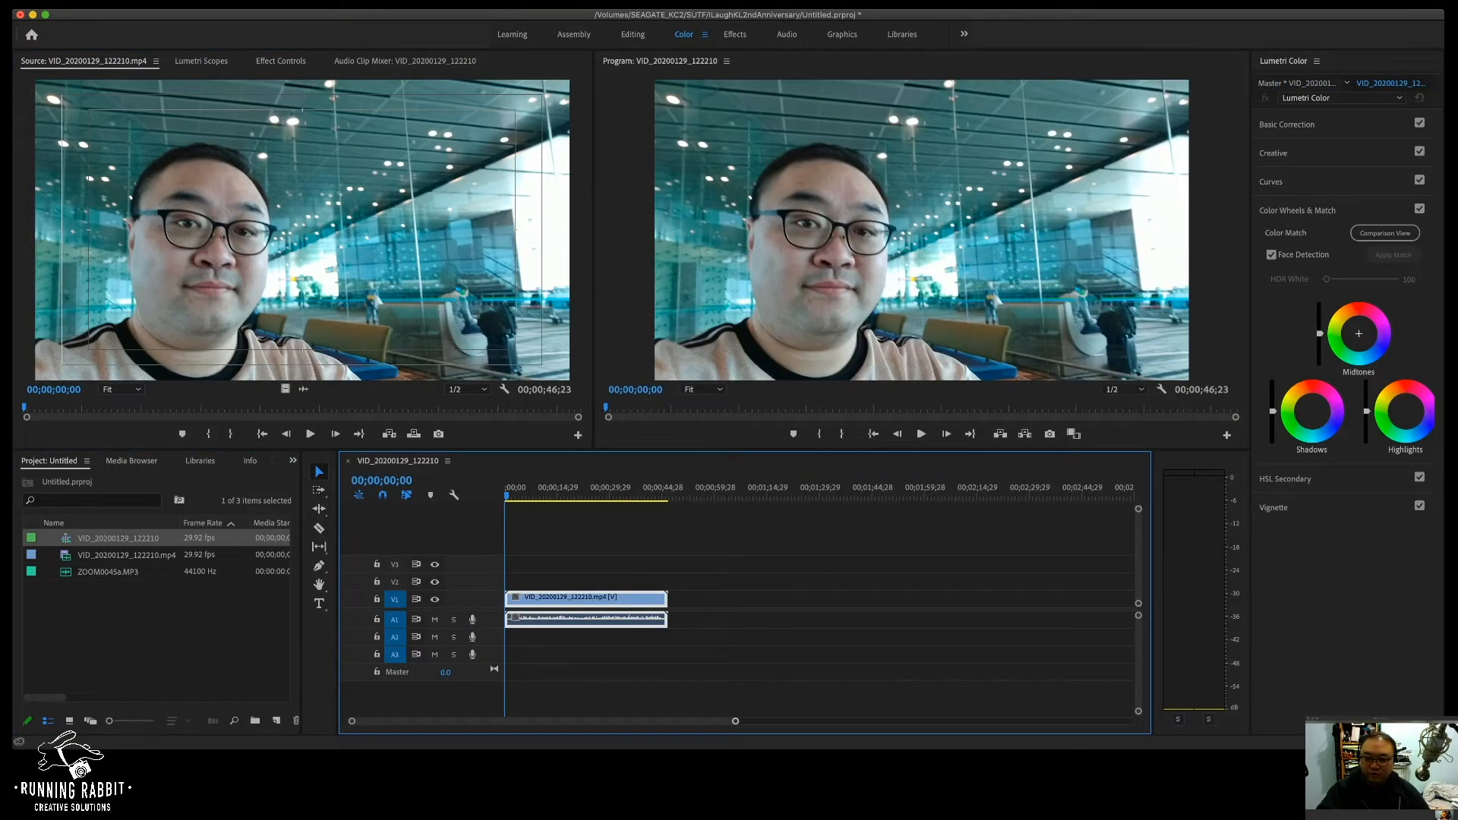
# Step: Place ZOOM0045a.MP3 on track A2 at the start of the sequence, beneath the video's own audio
pyautogui.moveTo(735, 721); pyautogui.dragTo(642, 721)
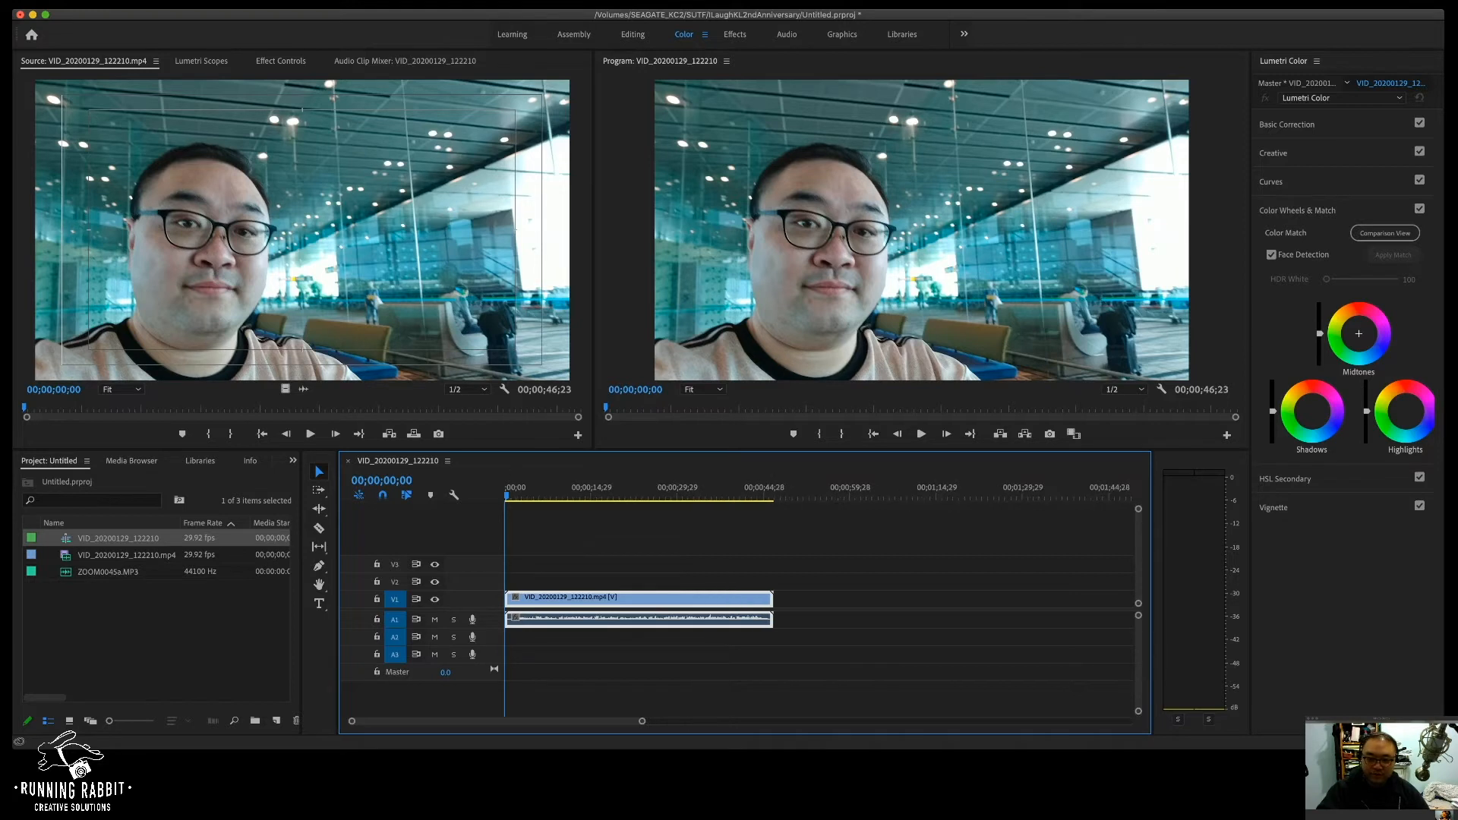
pyautogui.moveTo(108, 572)
pyautogui.mouseDown()
pyautogui.moveTo(559, 657)
pyautogui.moveTo(554, 640)
pyautogui.moveTo(508, 638)
pyautogui.mouseUp()
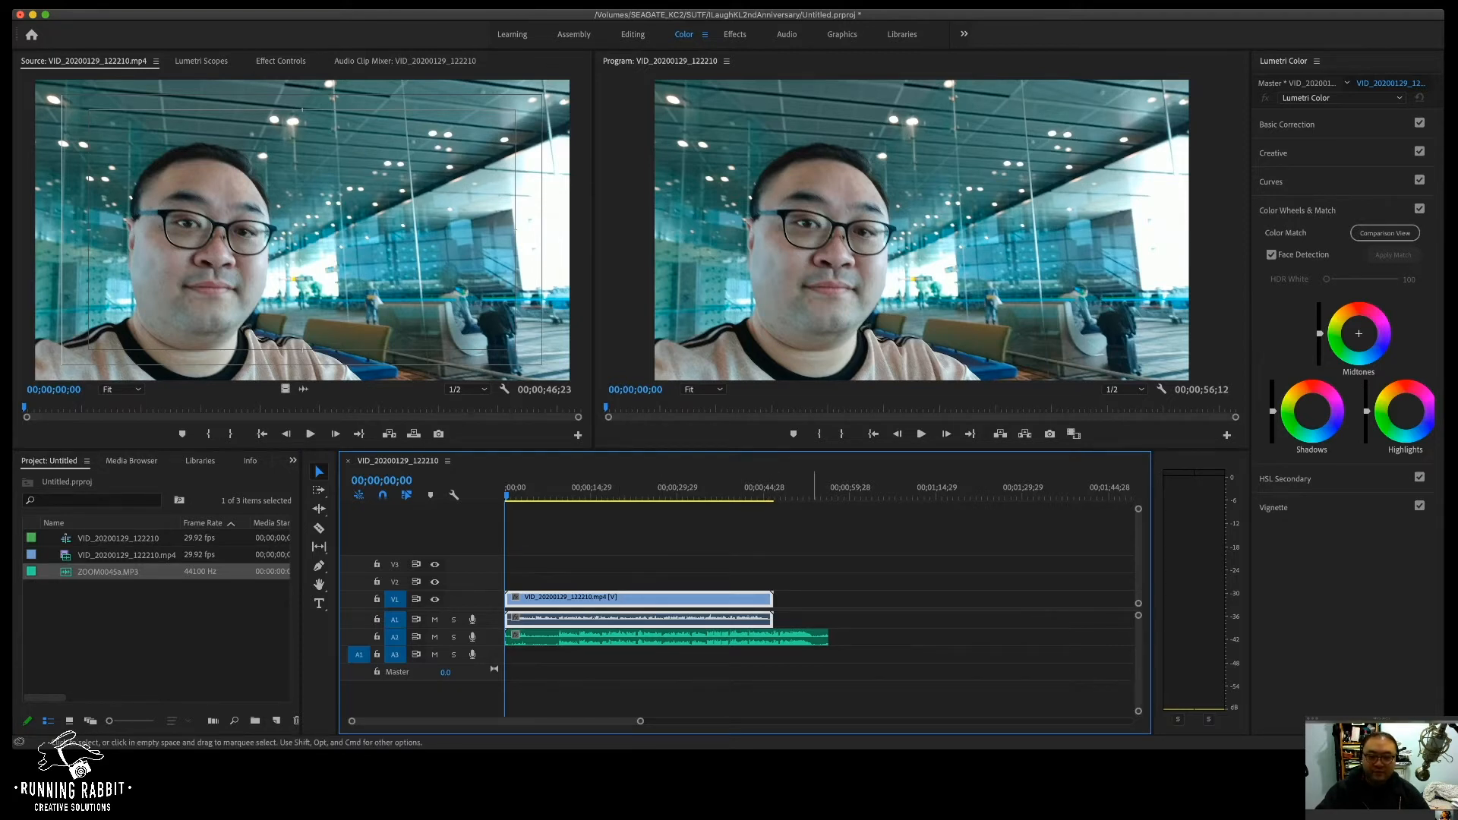
pyautogui.click(817, 638)
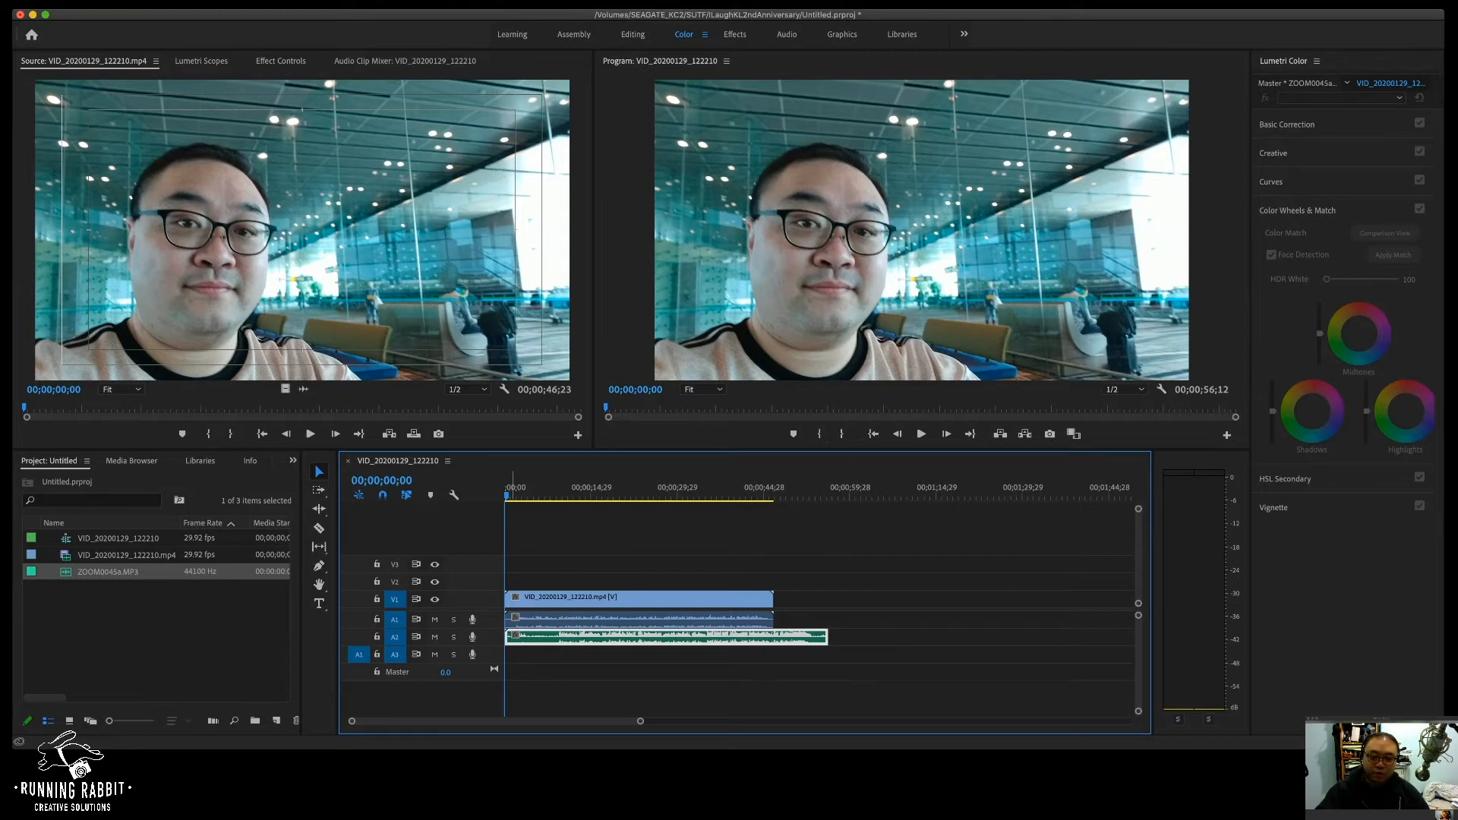
# Step: Split the ZOOM0045a.MP3 clip on A2 at 00;00;09;01, just before its louder speech begins, and delete the portion before the cut
pyautogui.moveTo(510, 489); pyautogui.dragTo(546, 488)
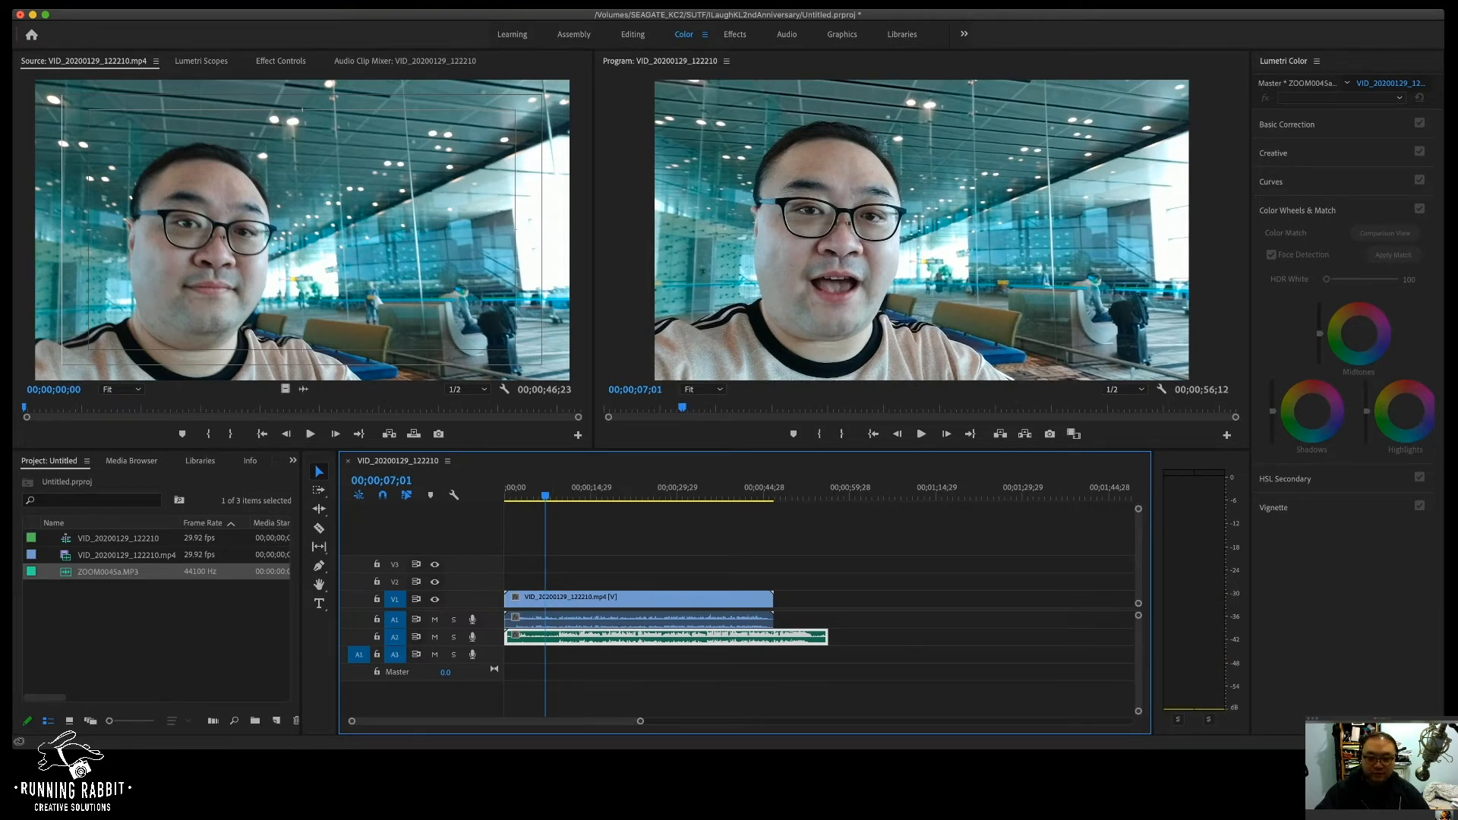
pyautogui.moveTo(640, 721); pyautogui.dragTo(499, 722)
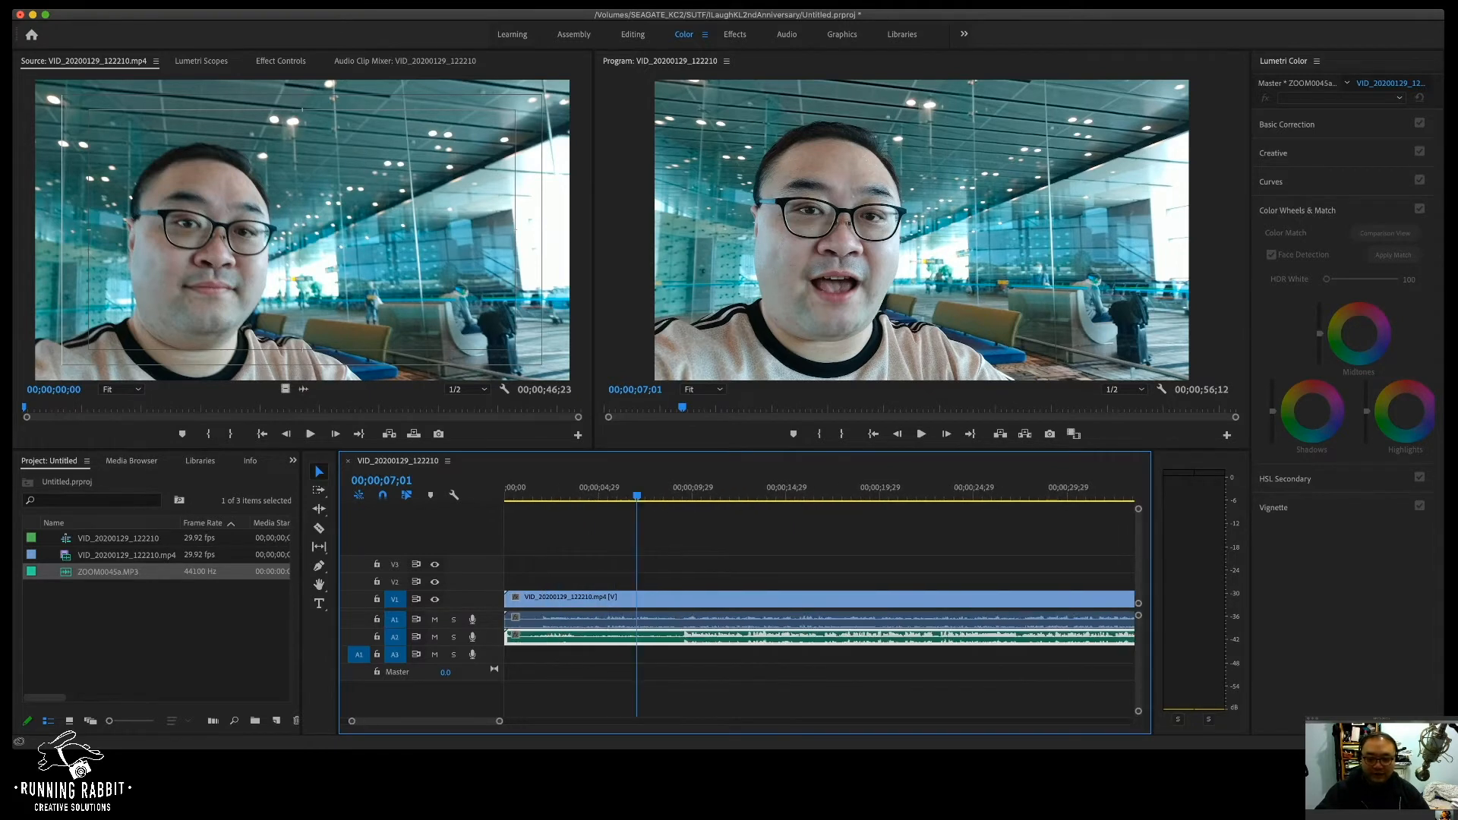
pyautogui.moveTo(499, 721); pyautogui.dragTo(489, 721)
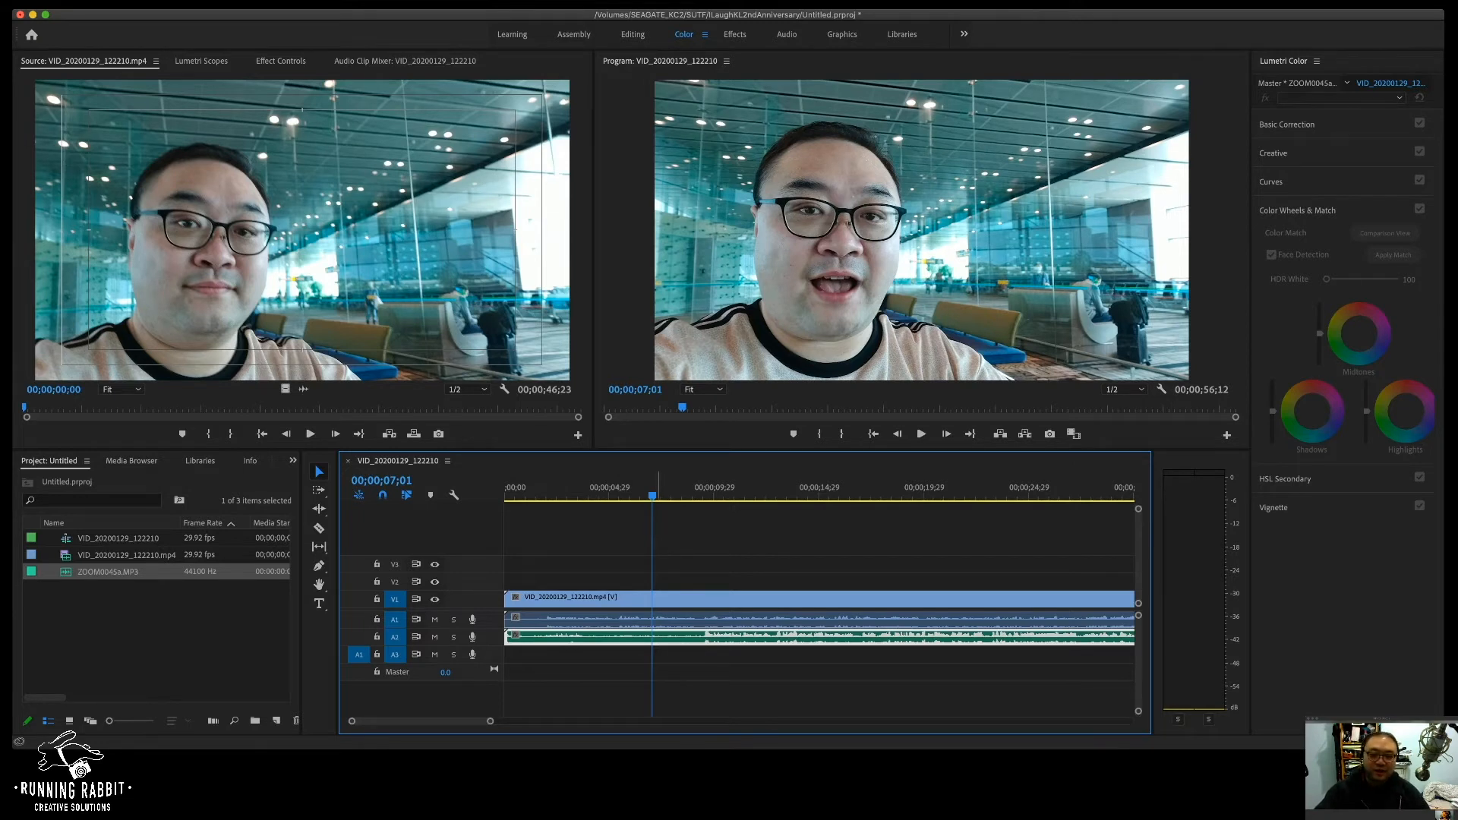
pyautogui.press('space')
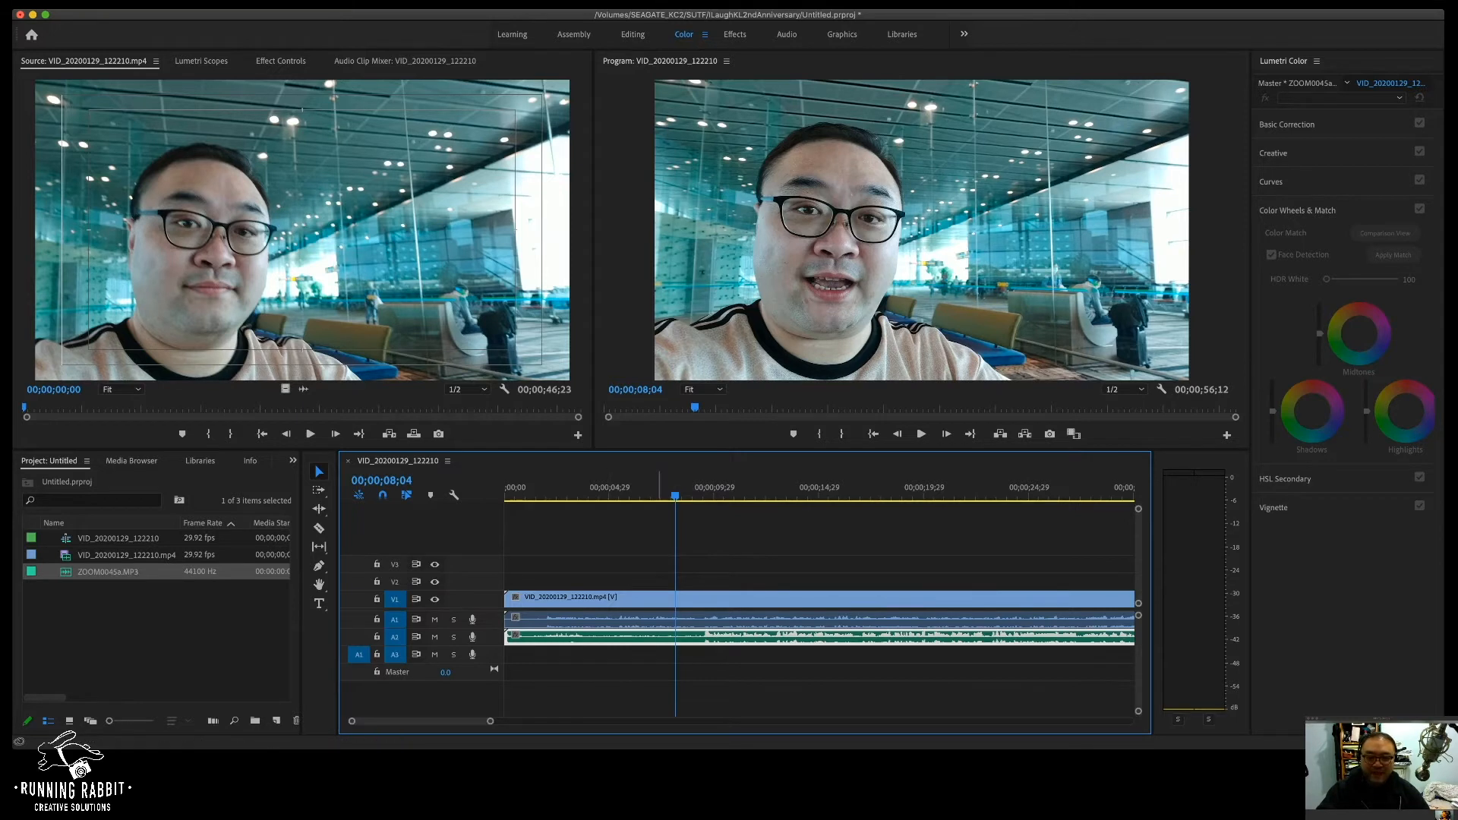
pyautogui.press('space')
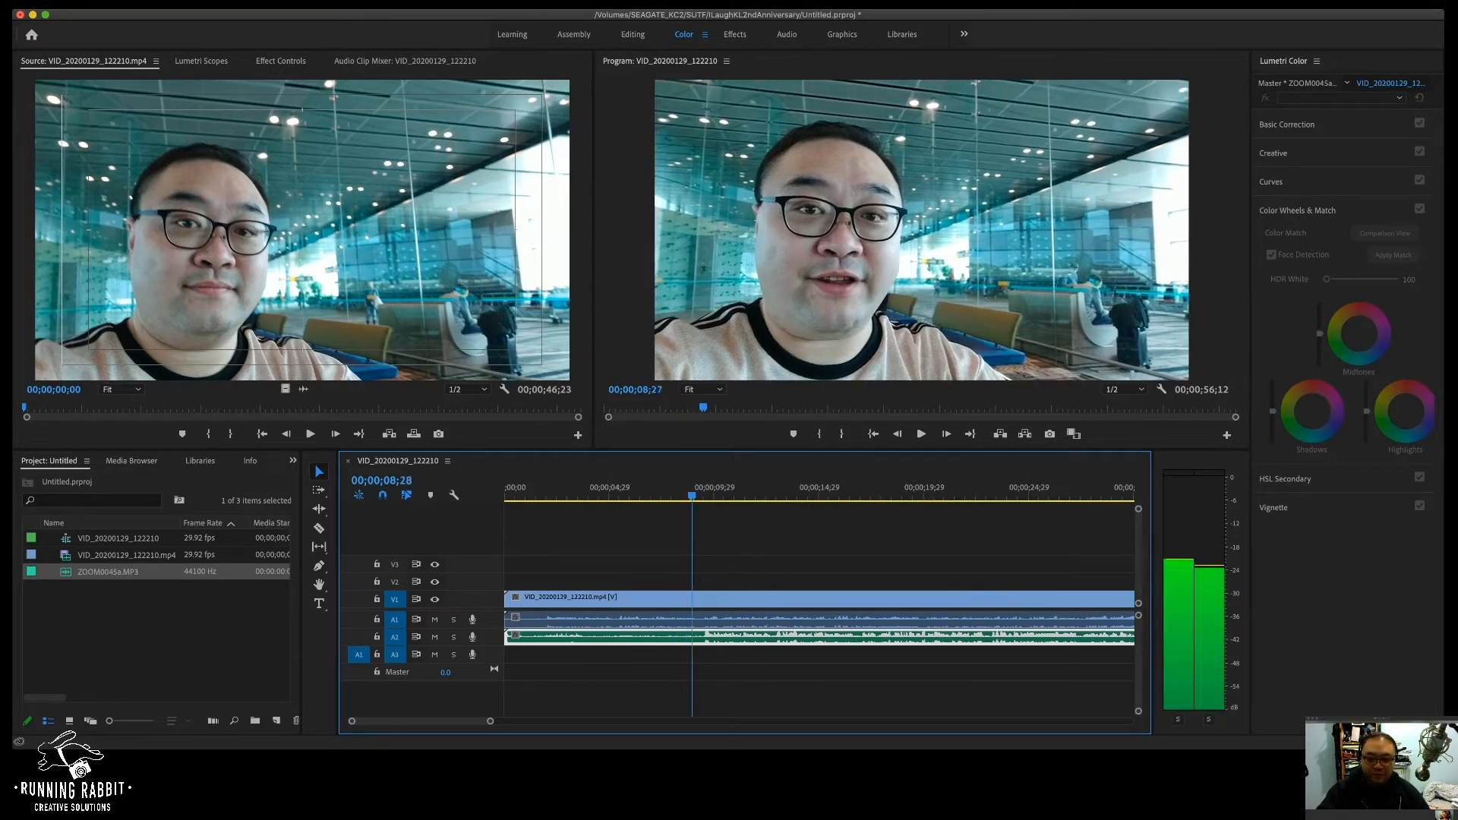
pyautogui.press('space')
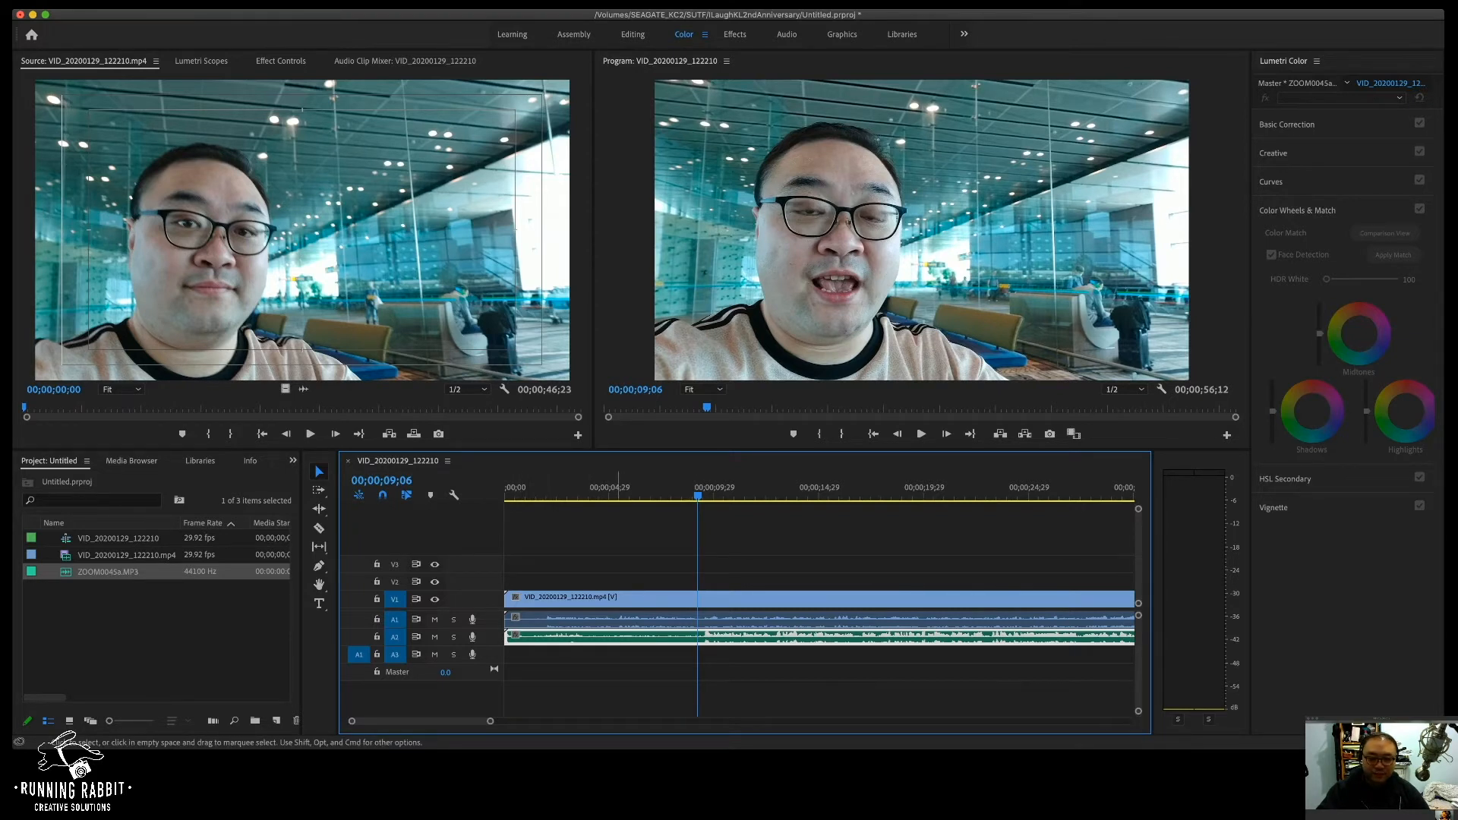
pyautogui.click(701, 490)
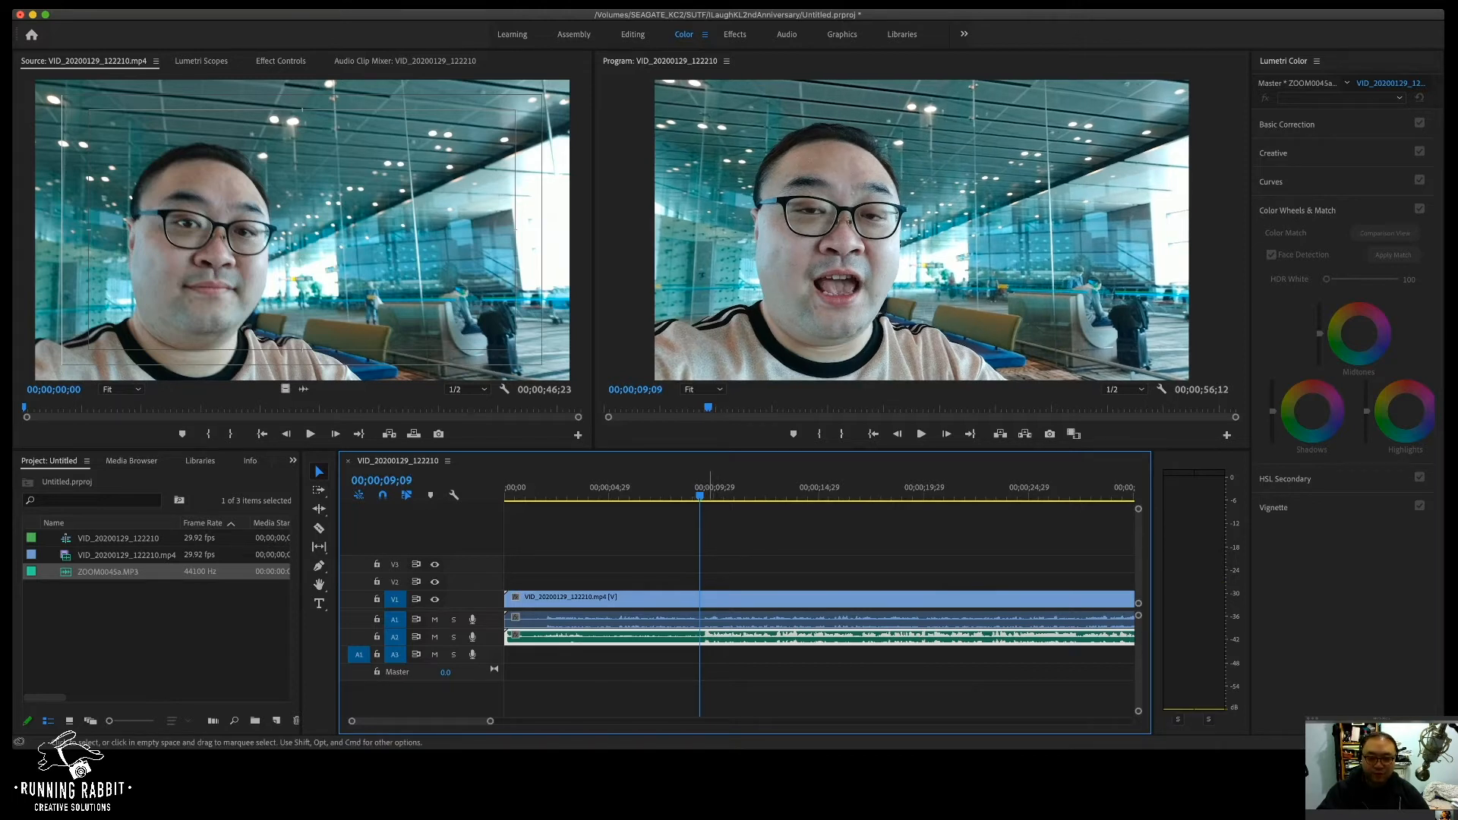
pyautogui.moveTo(699, 490); pyautogui.dragTo(695, 489)
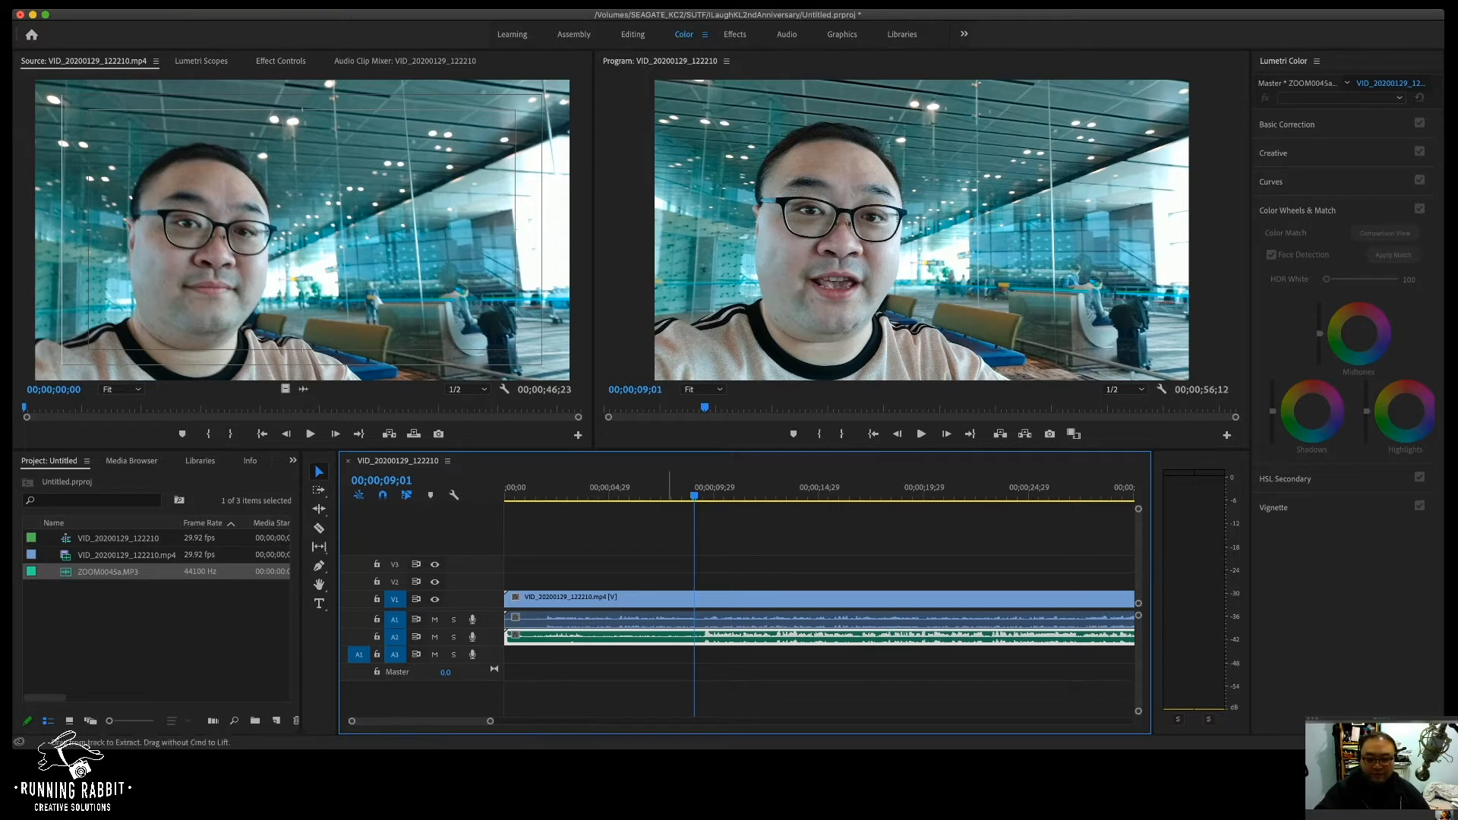
pyautogui.press('super+k')
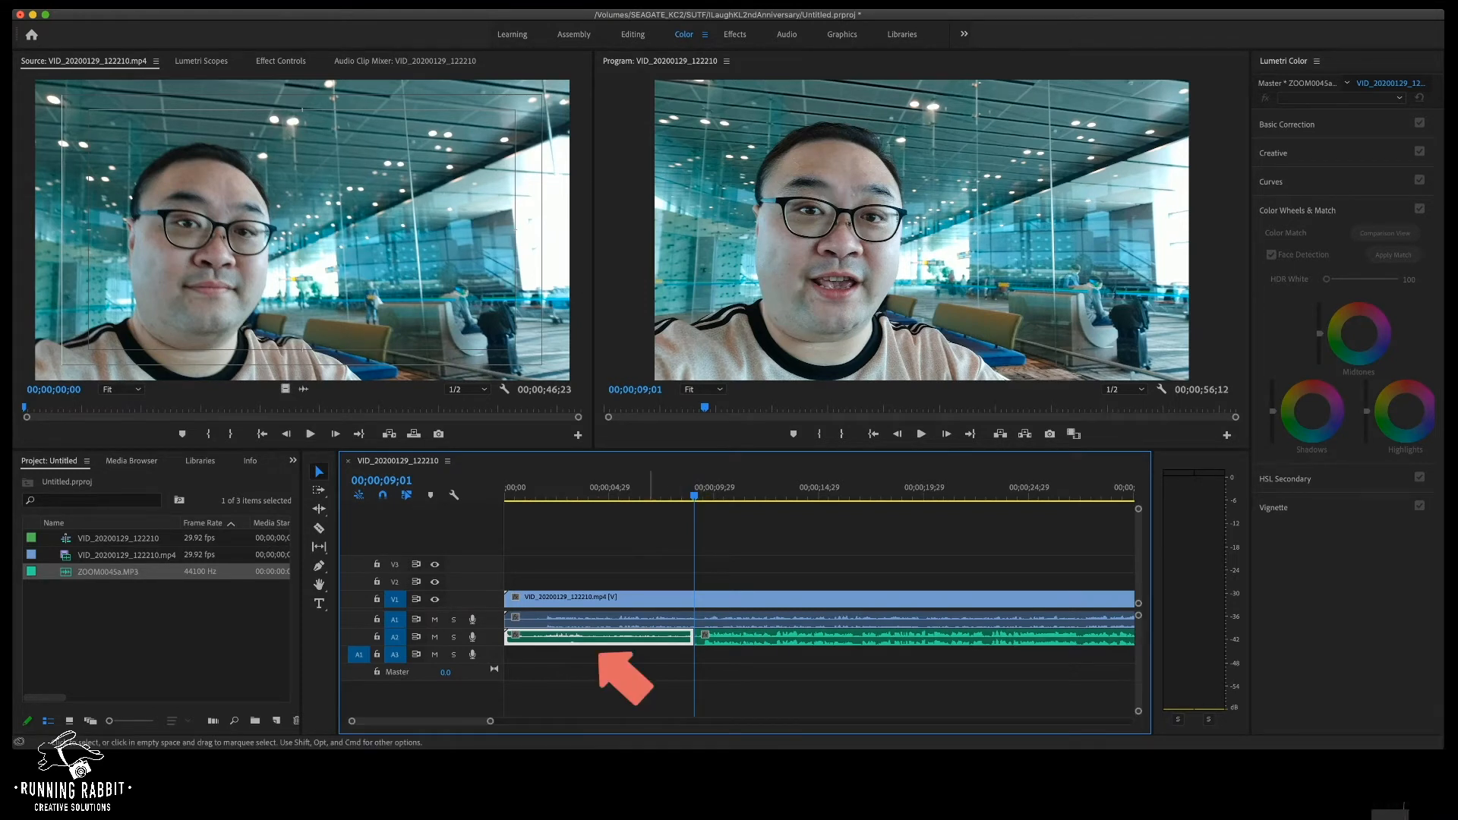
pyautogui.press('Delete')
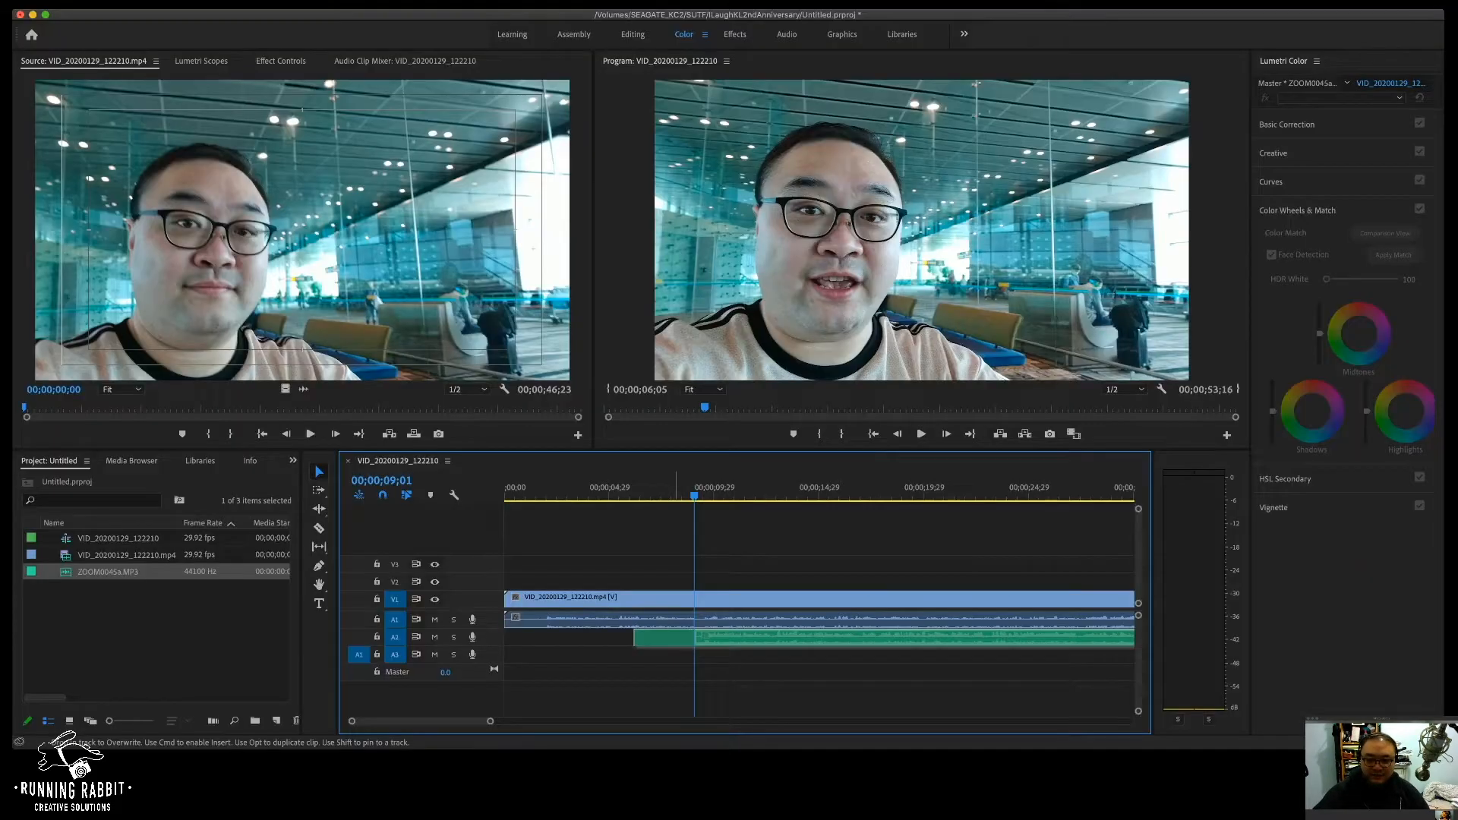
# Step: Move the remaining A2 audio earlier to start at about 00;00;01;15, aligning its waveform with the video's own audio on A1
pyautogui.moveTo(759, 638); pyautogui.dragTo(584, 638)
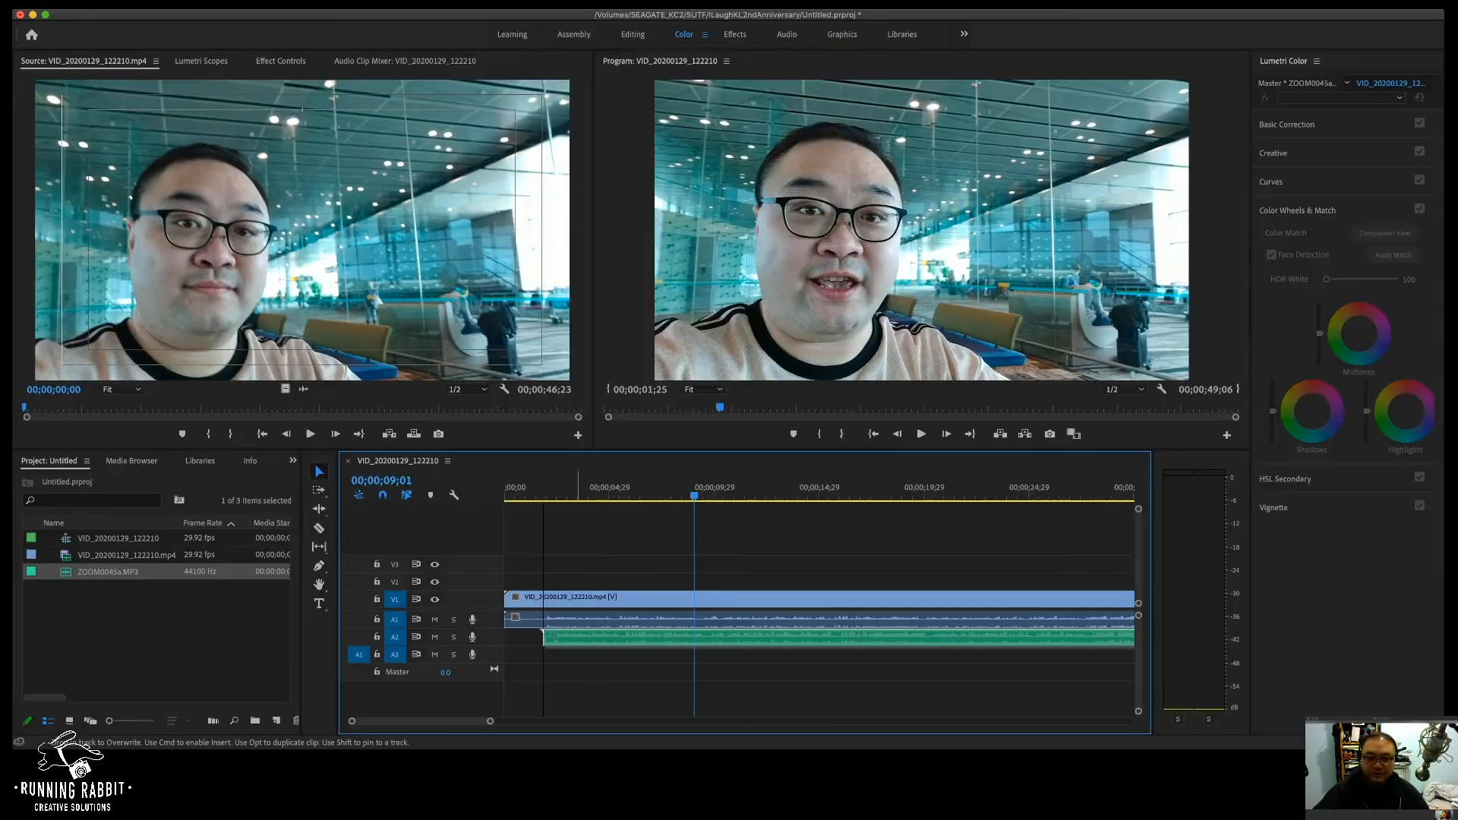
pyautogui.click(836, 598)
pyautogui.moveTo(608, 638); pyautogui.dragTo(624, 638)
pyautogui.press('=')
pyautogui.press('=')
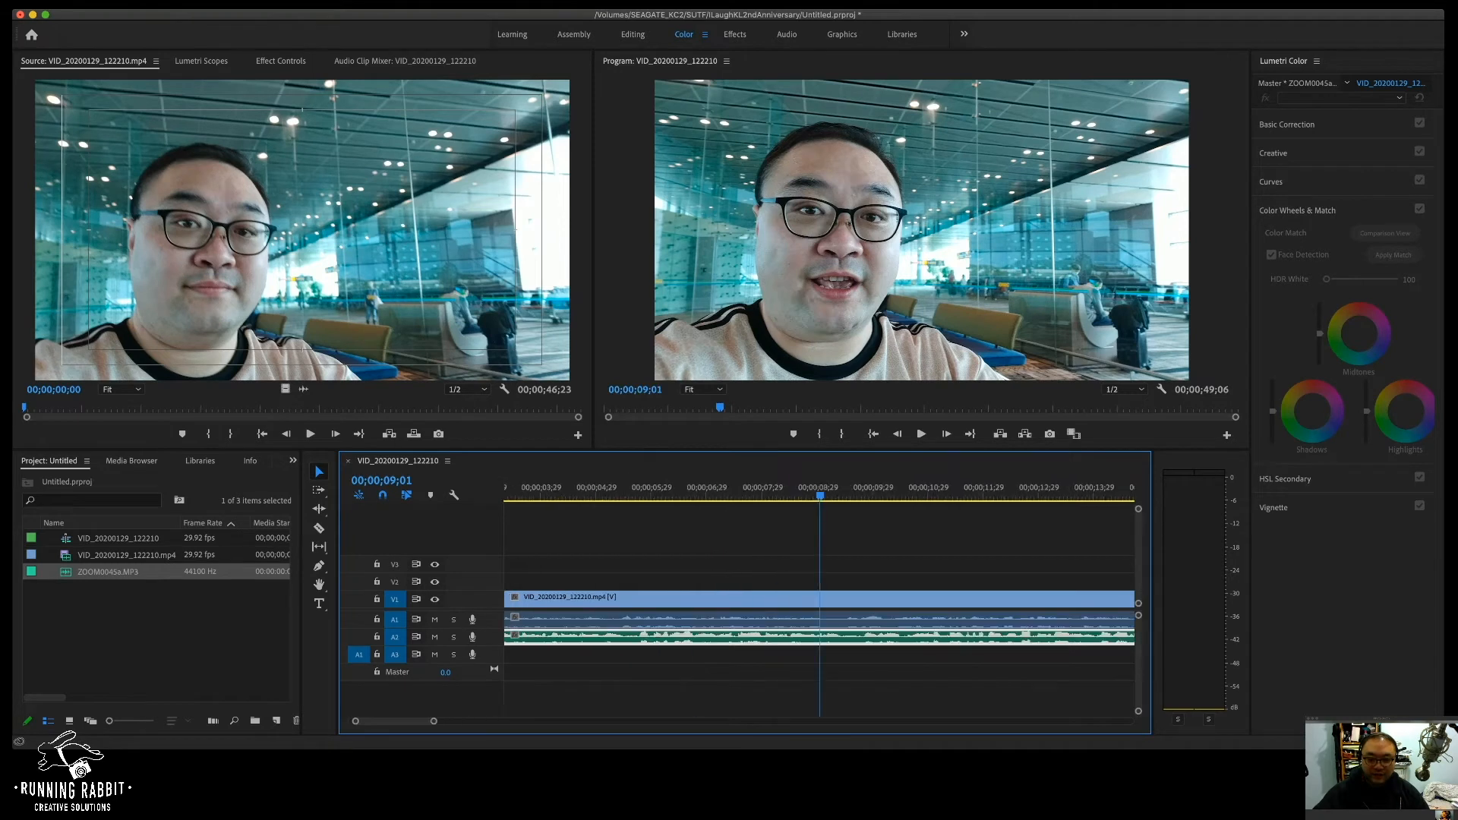
pyautogui.hscroll(-3, 666, 638)
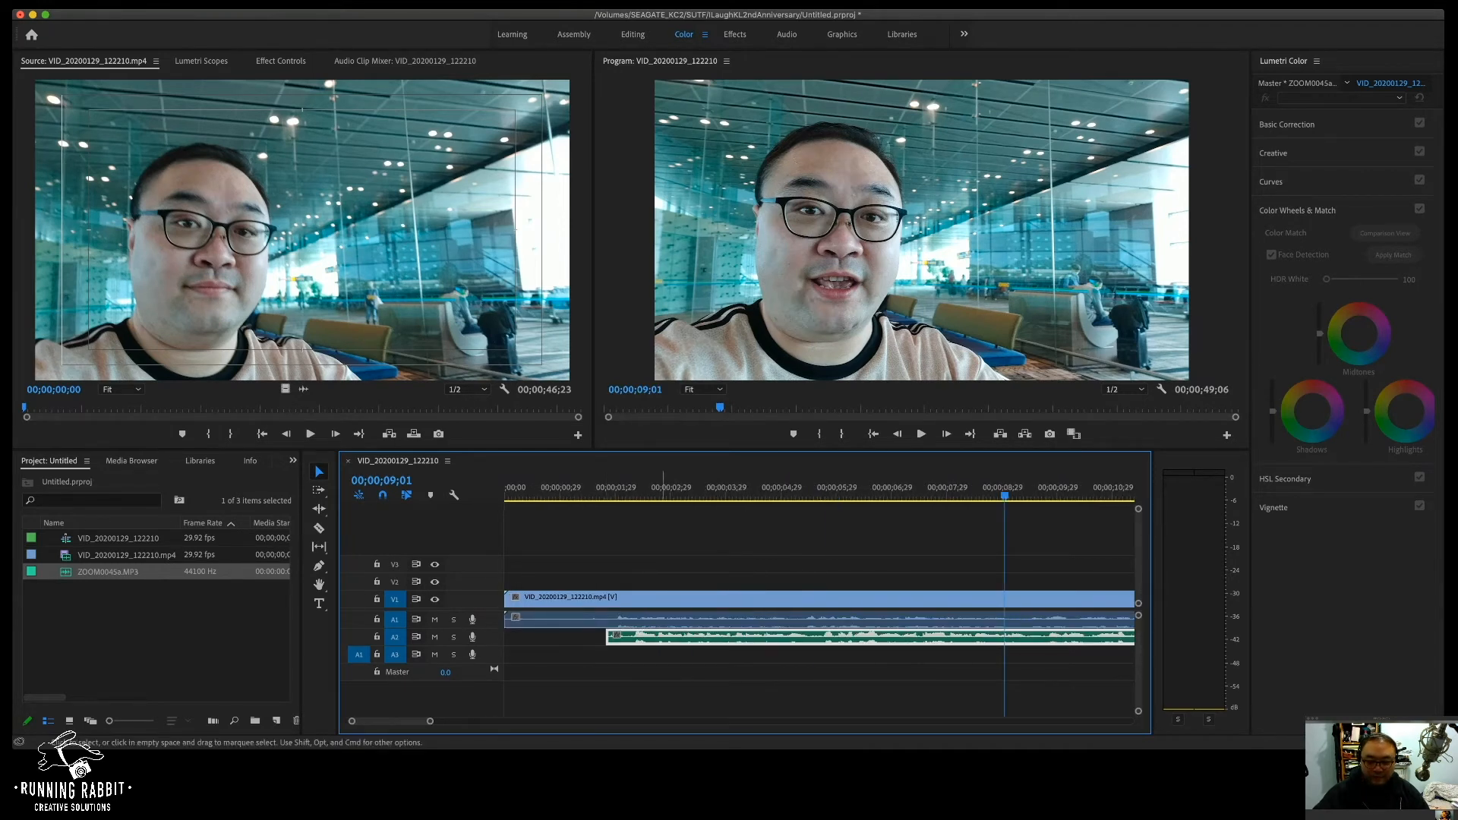
pyautogui.moveTo(665, 638); pyautogui.dragTo(628, 638)
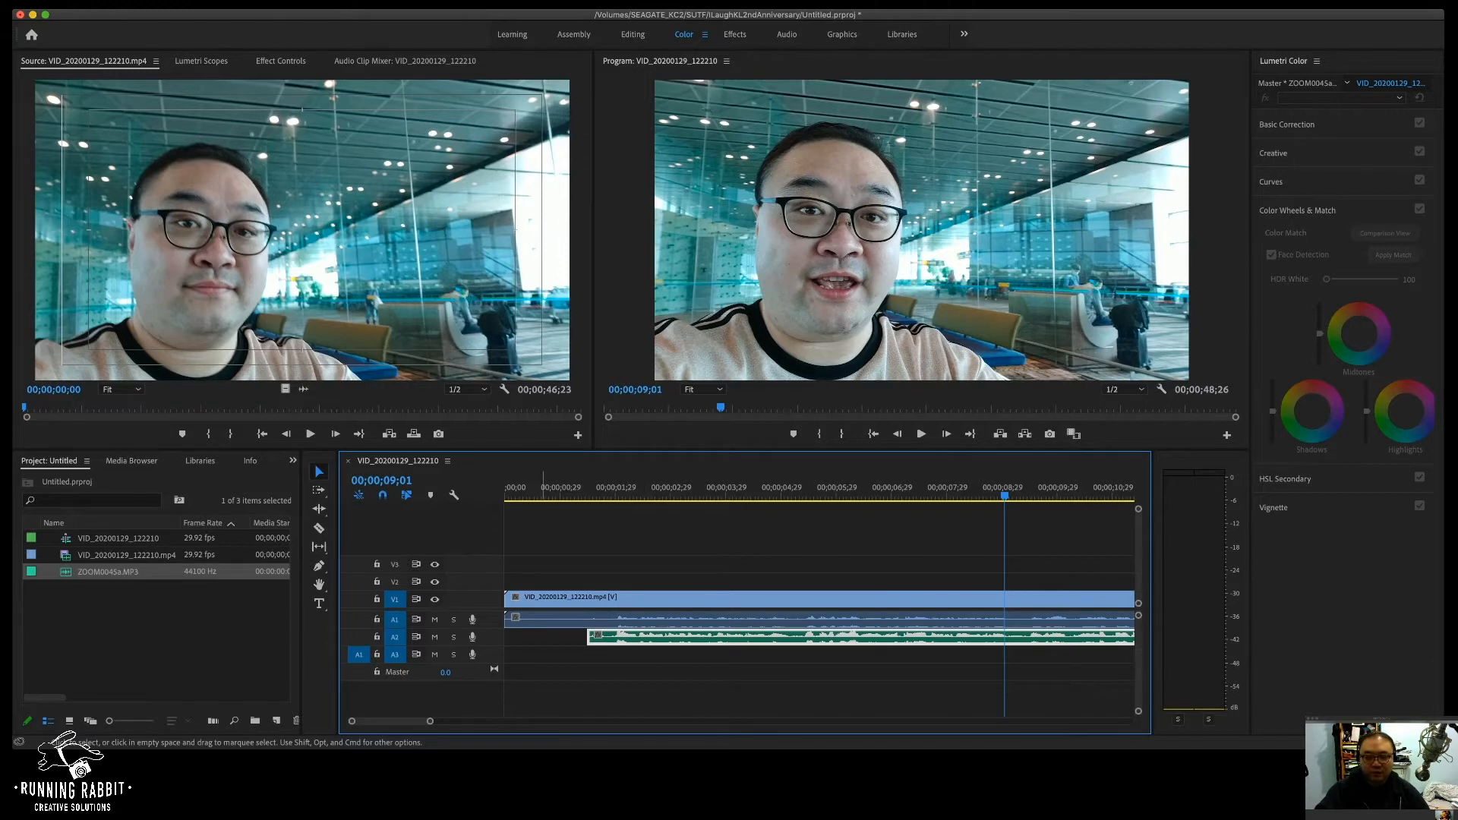
# Step: Play the sequence from 00;00;01;09, just before the A2 audio starts, to check its sync with the video
pyautogui.click(577, 494)
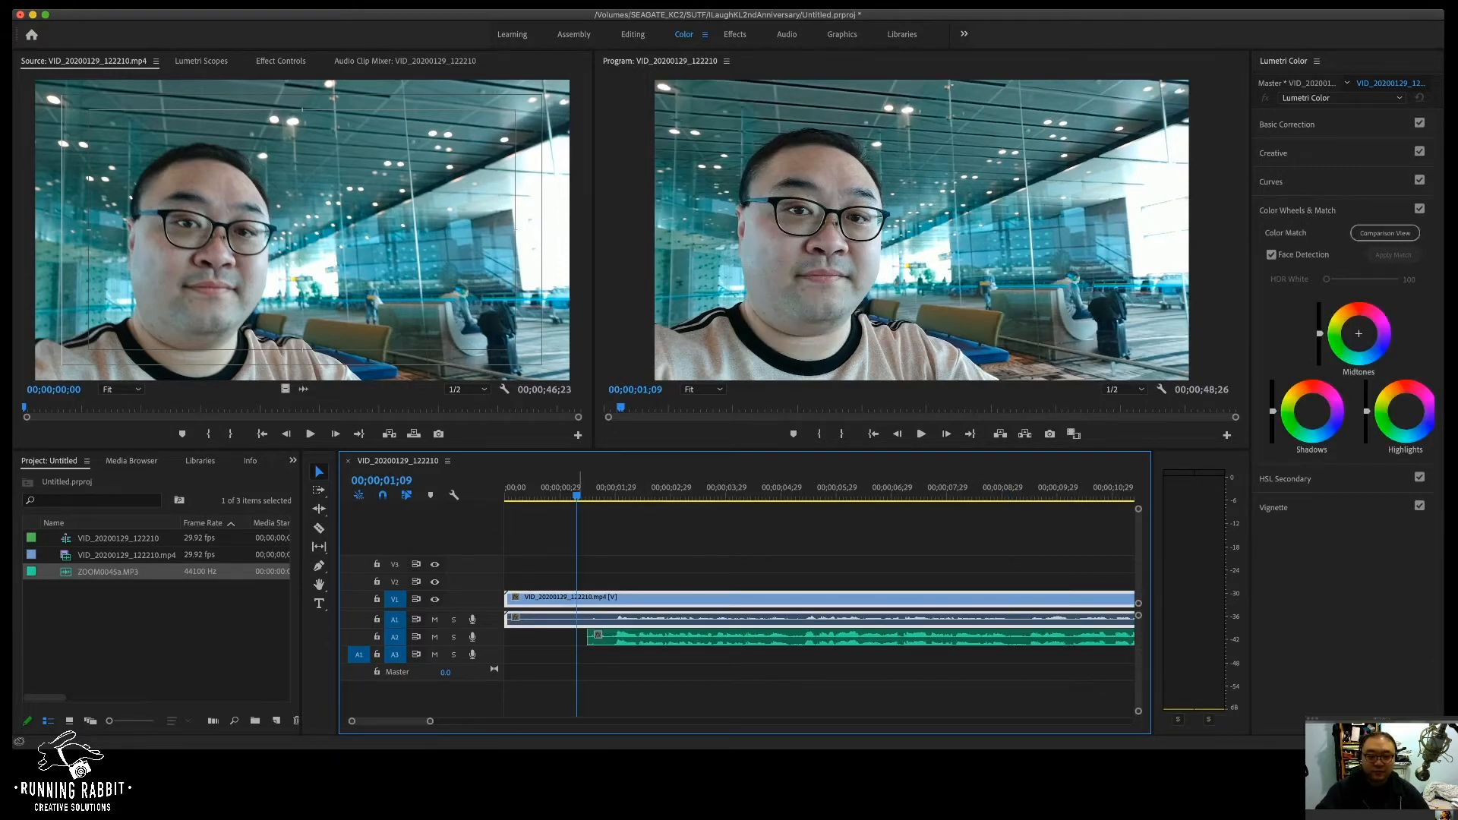
pyautogui.press('space')
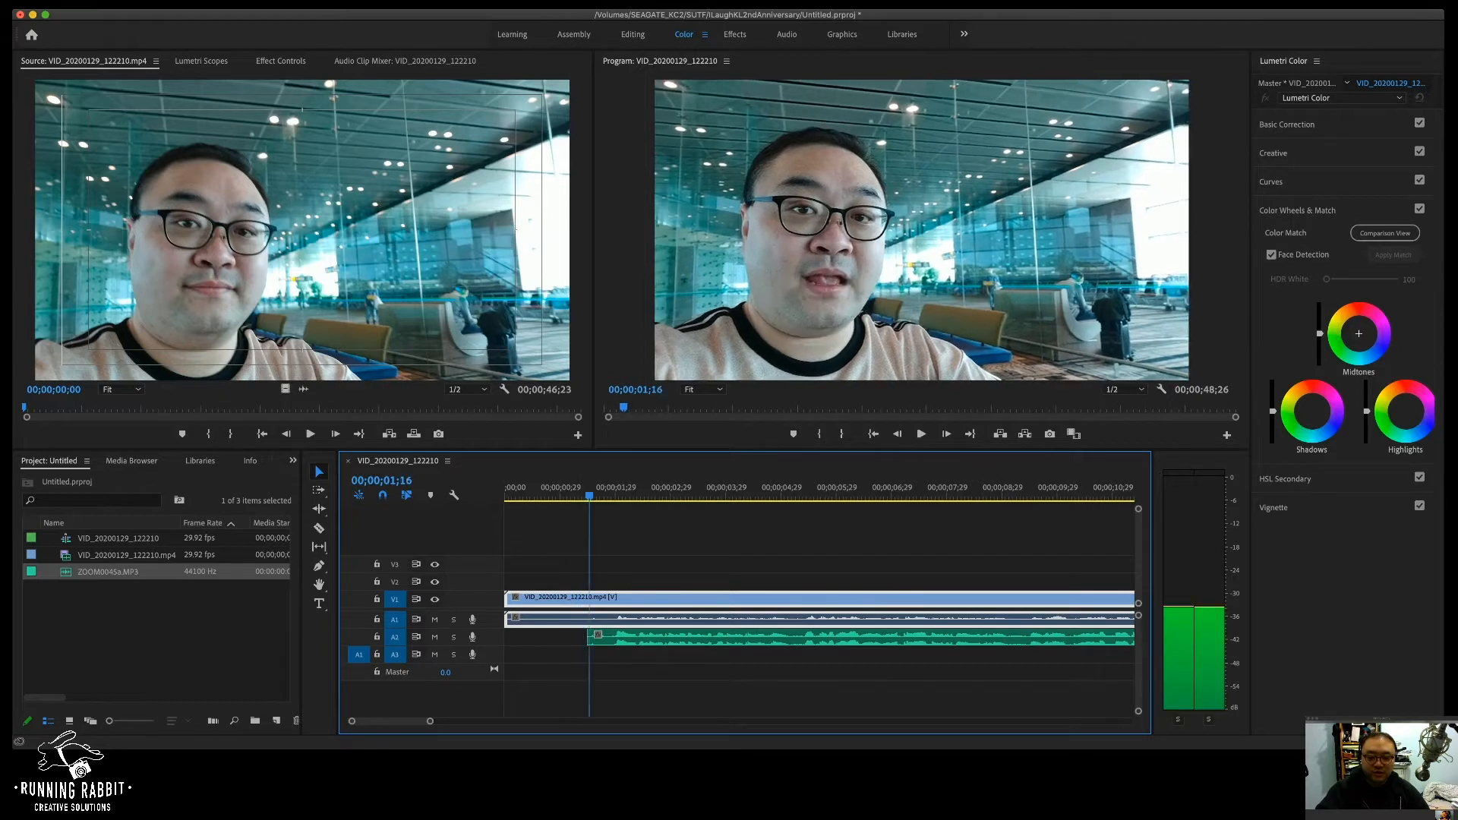
pyautogui.moveTo(566, 494); pyautogui.dragTo(587, 494)
pyautogui.click(645, 636)
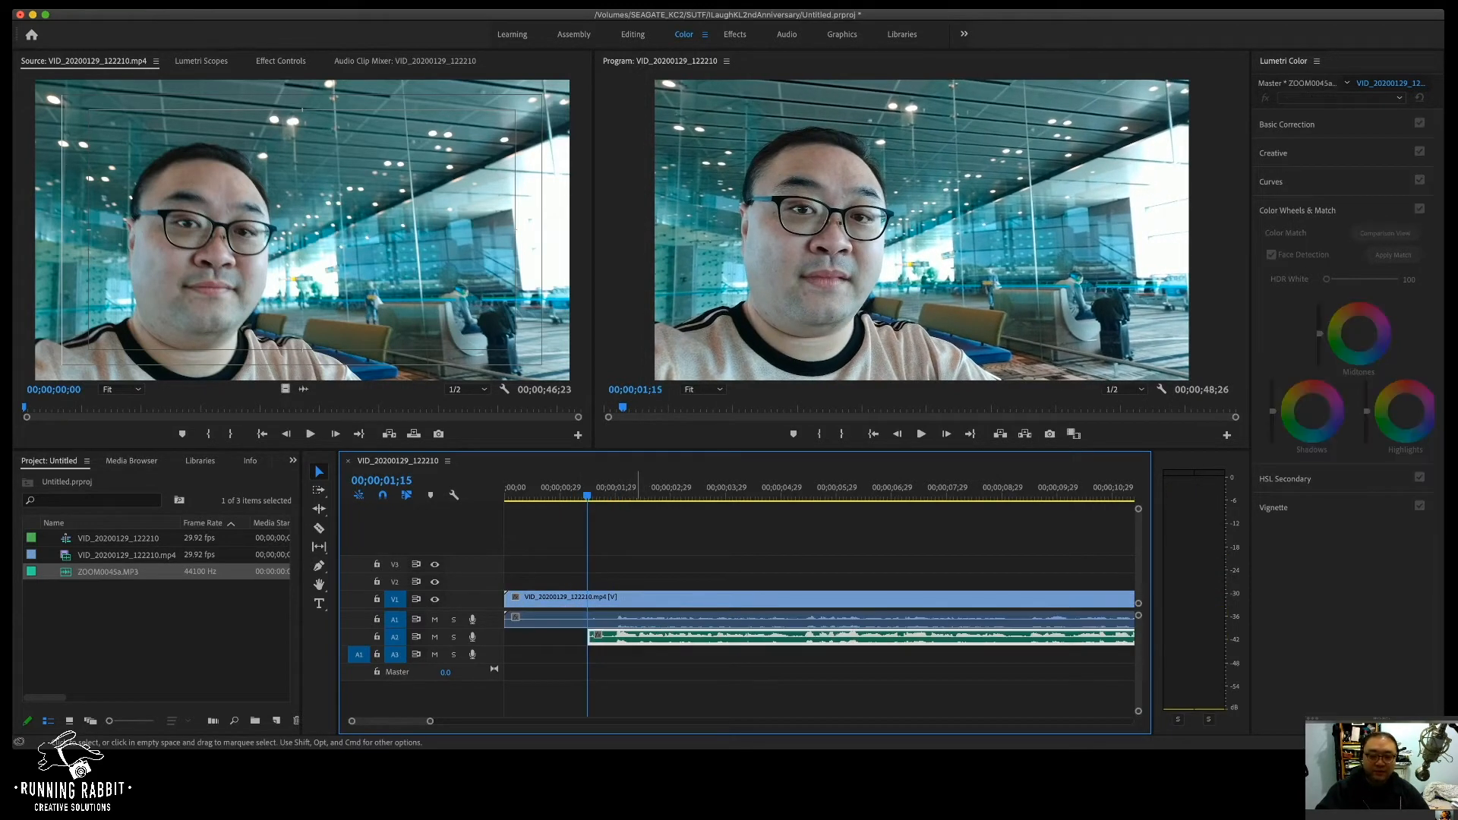
pyautogui.click(660, 619)
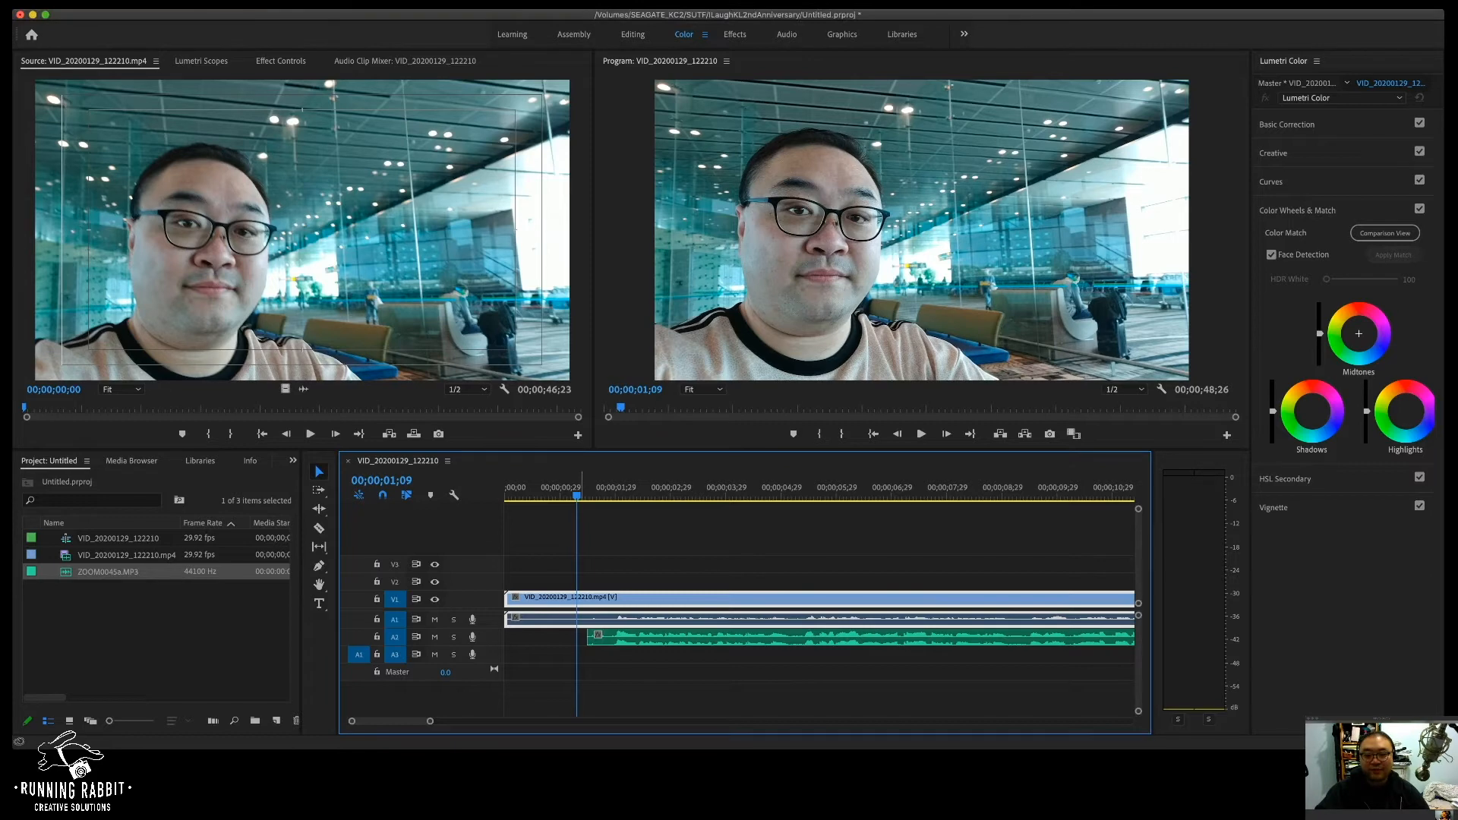
pyautogui.press('space')
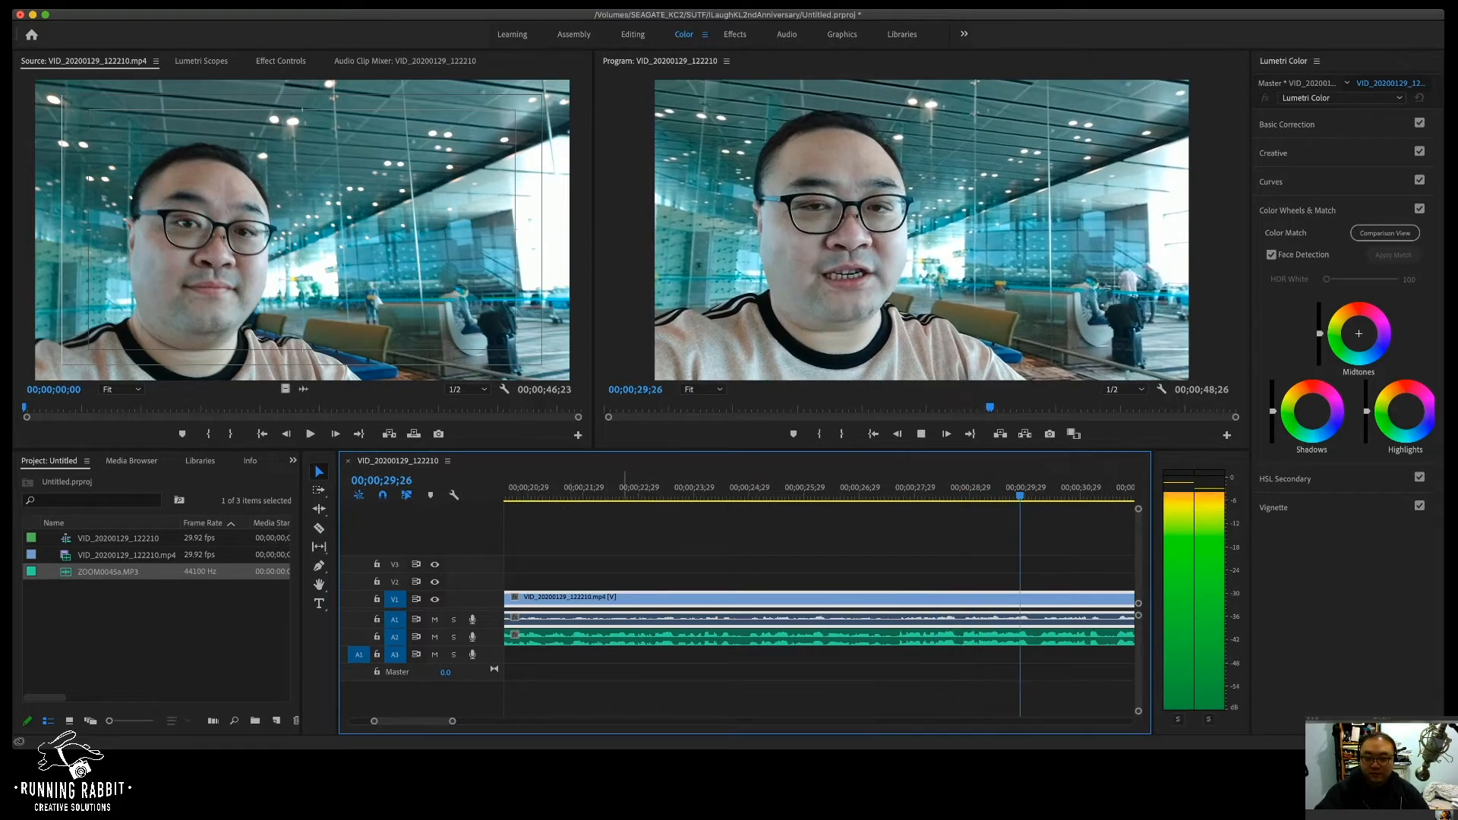
pyautogui.press('space')
pyautogui.click(624, 488)
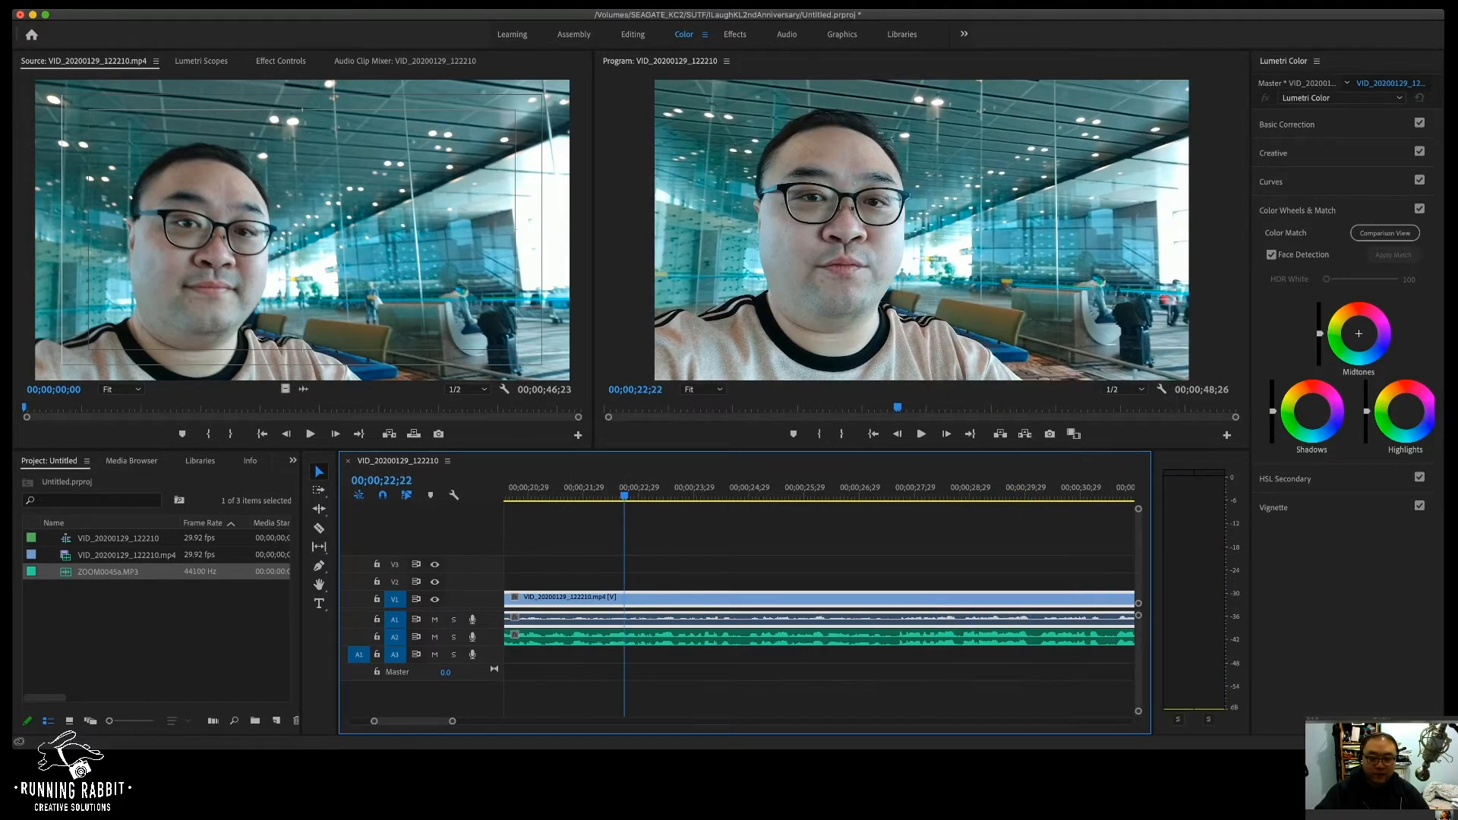
# Step: Unlink the video clip on V1 from its original audio on A1 and select each part separately
pyautogui.hscroll(-5, 819, 608)
pyautogui.hscroll(-6, 819, 607)
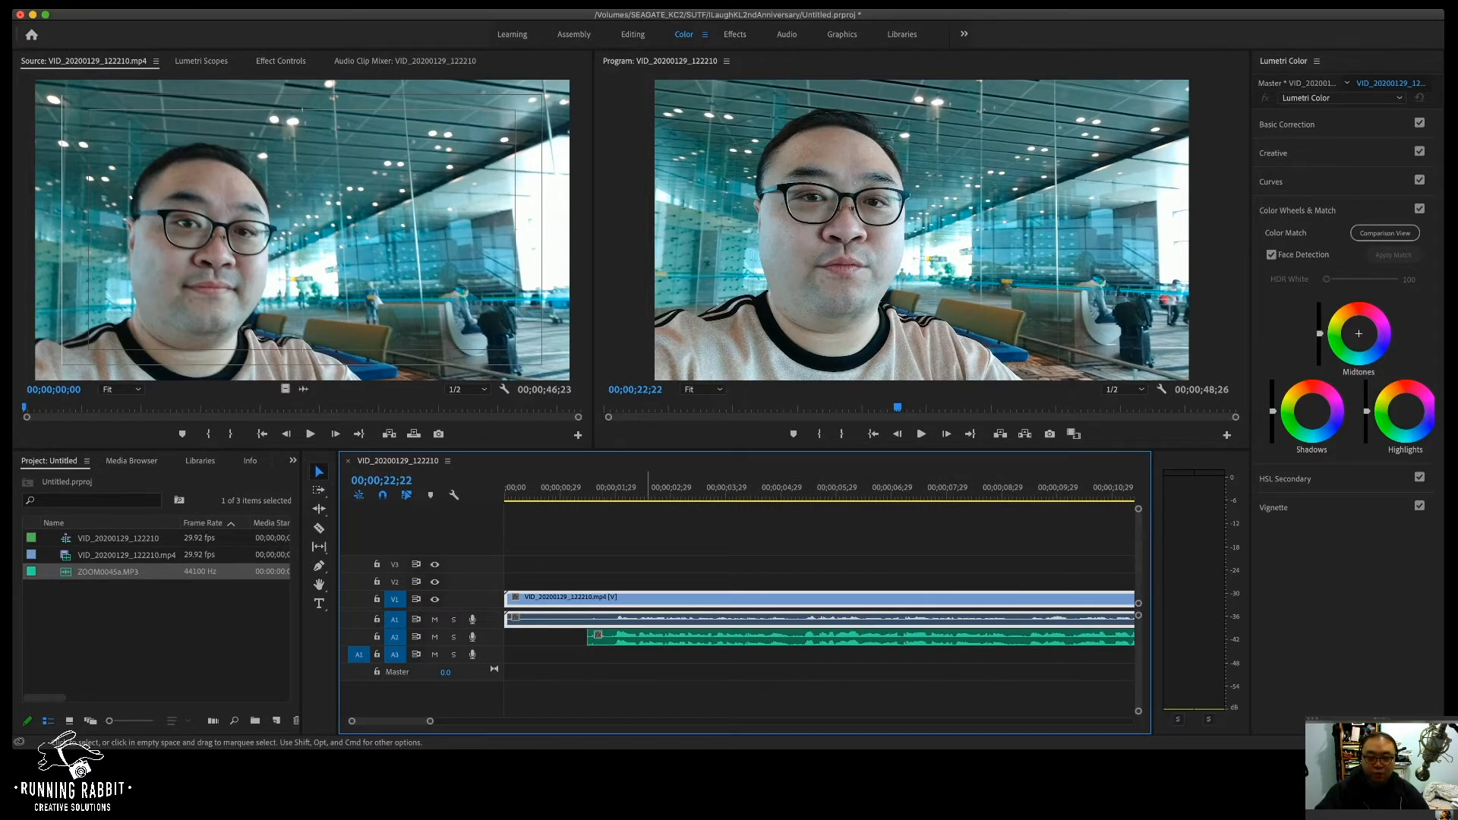
pyautogui.press('super+l')
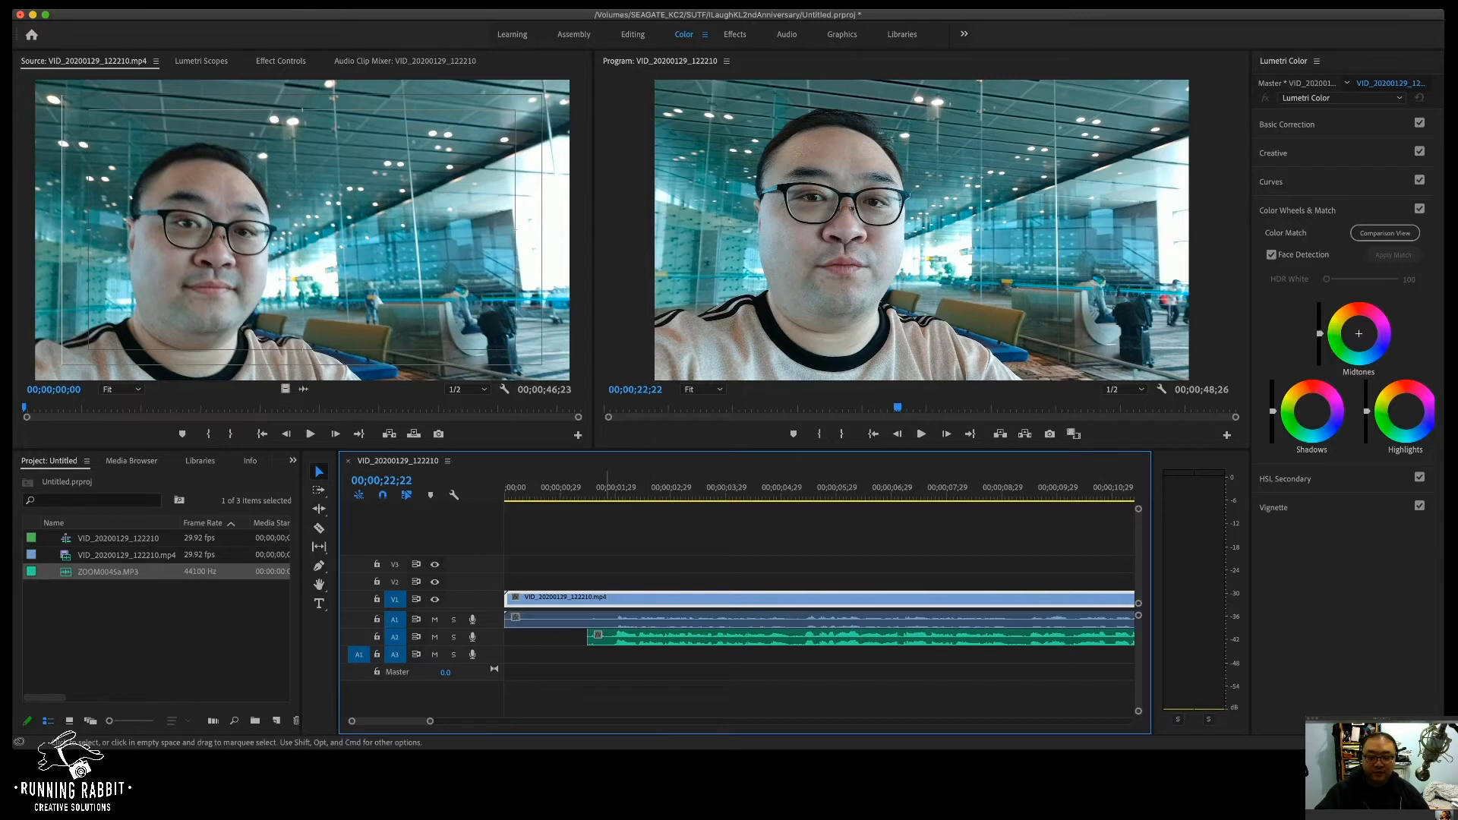
pyautogui.click(588, 543)
pyautogui.click(588, 620)
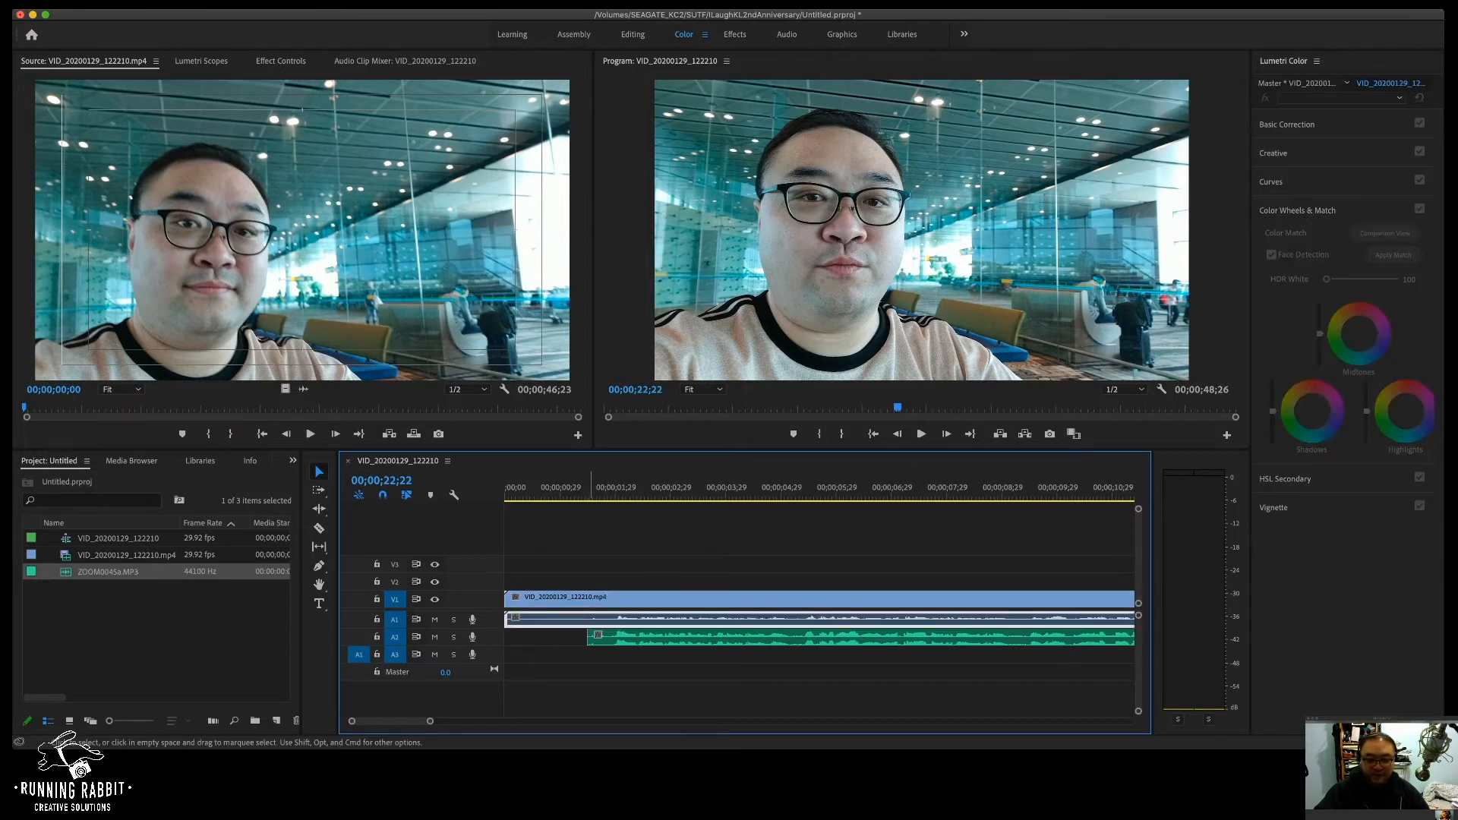
pyautogui.click(603, 600)
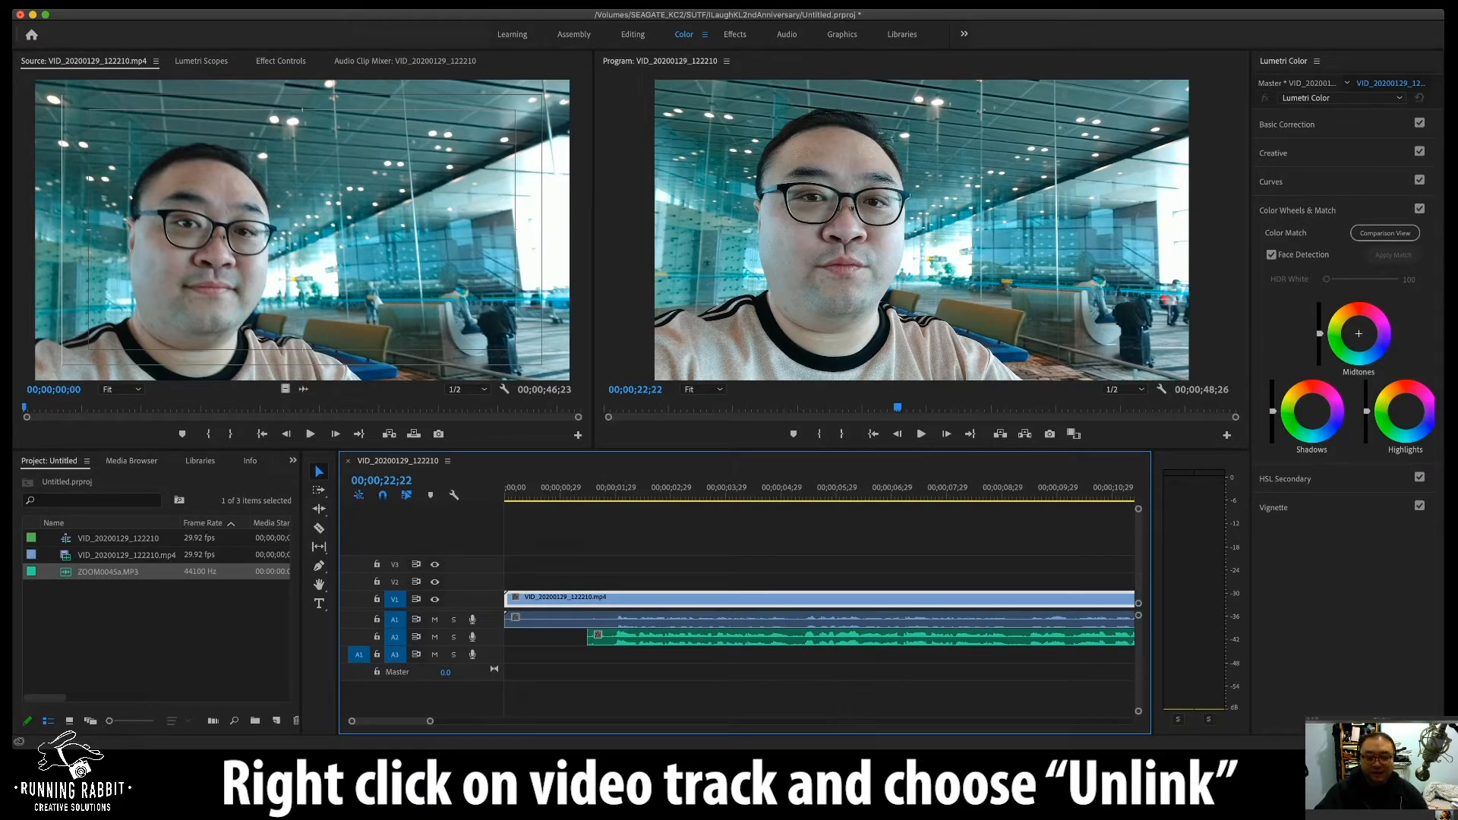
# Step: Delete the video clip's unlinked original audio from A1
pyautogui.click(578, 620)
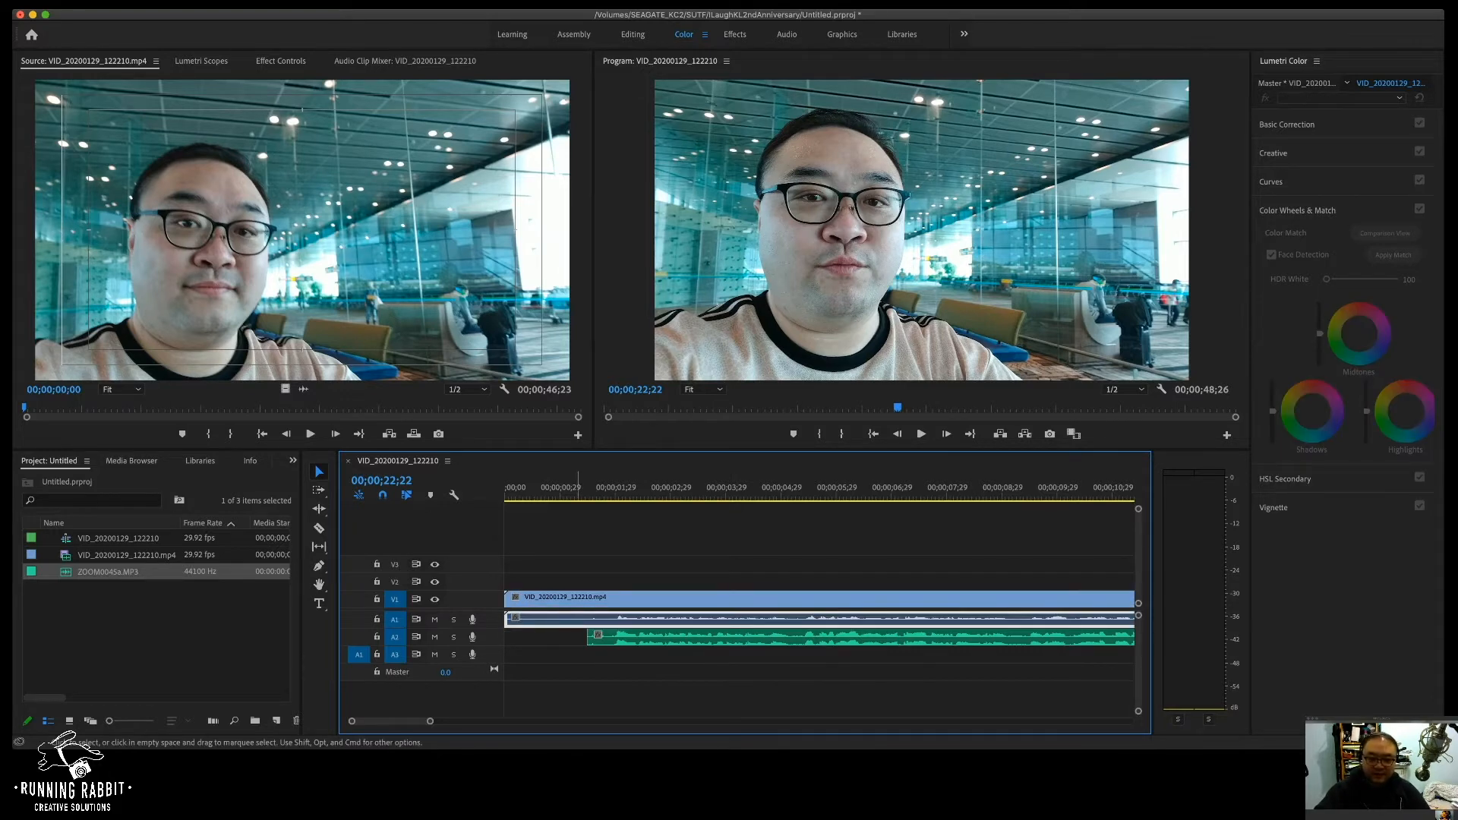
pyautogui.press('Delete')
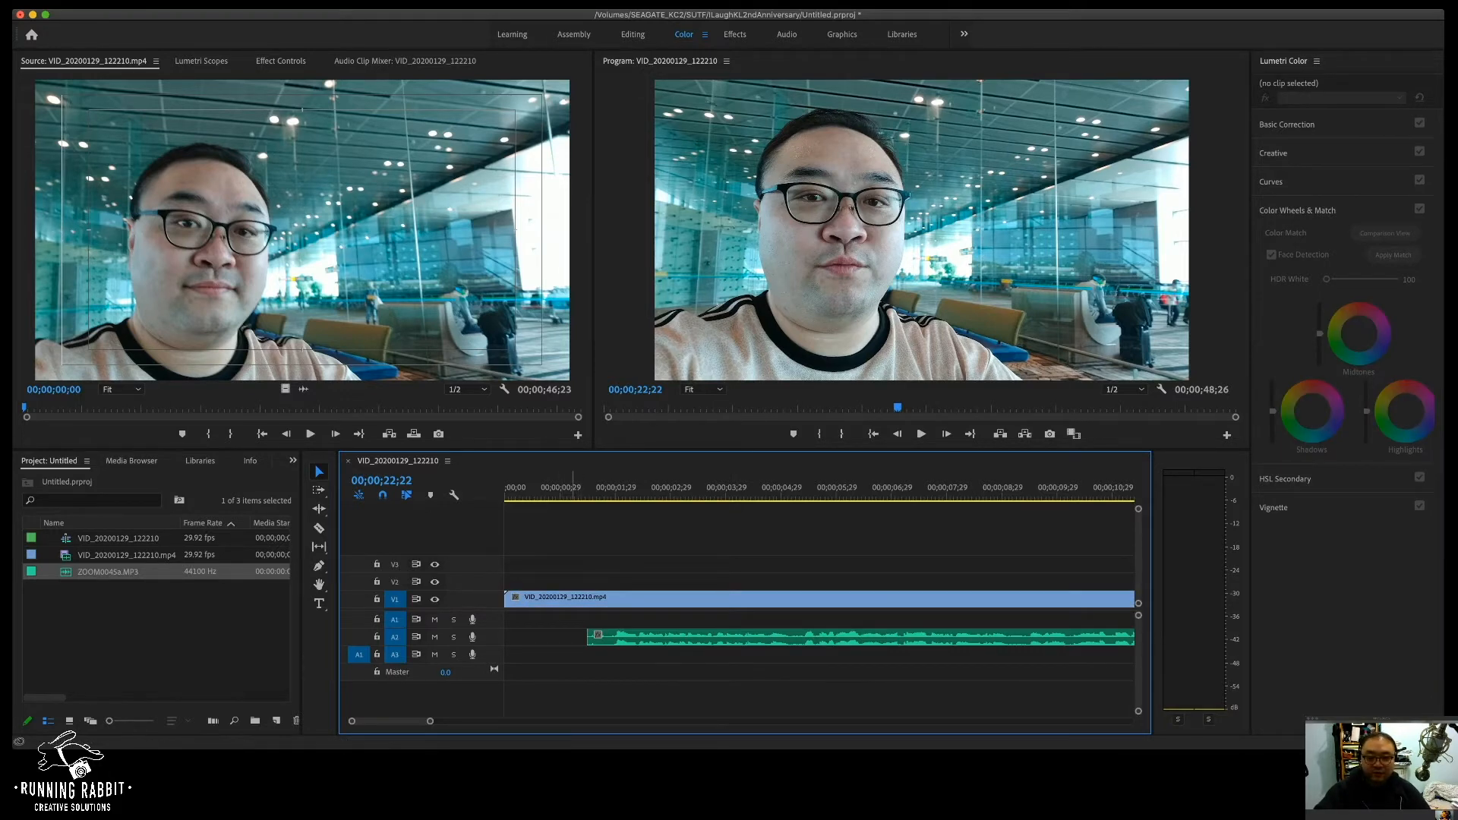
# Step: Play the sequence from 00;00;01;09 and again from its beginning to check the A2 audio against the video
pyautogui.click(571, 489)
pyautogui.press('space')
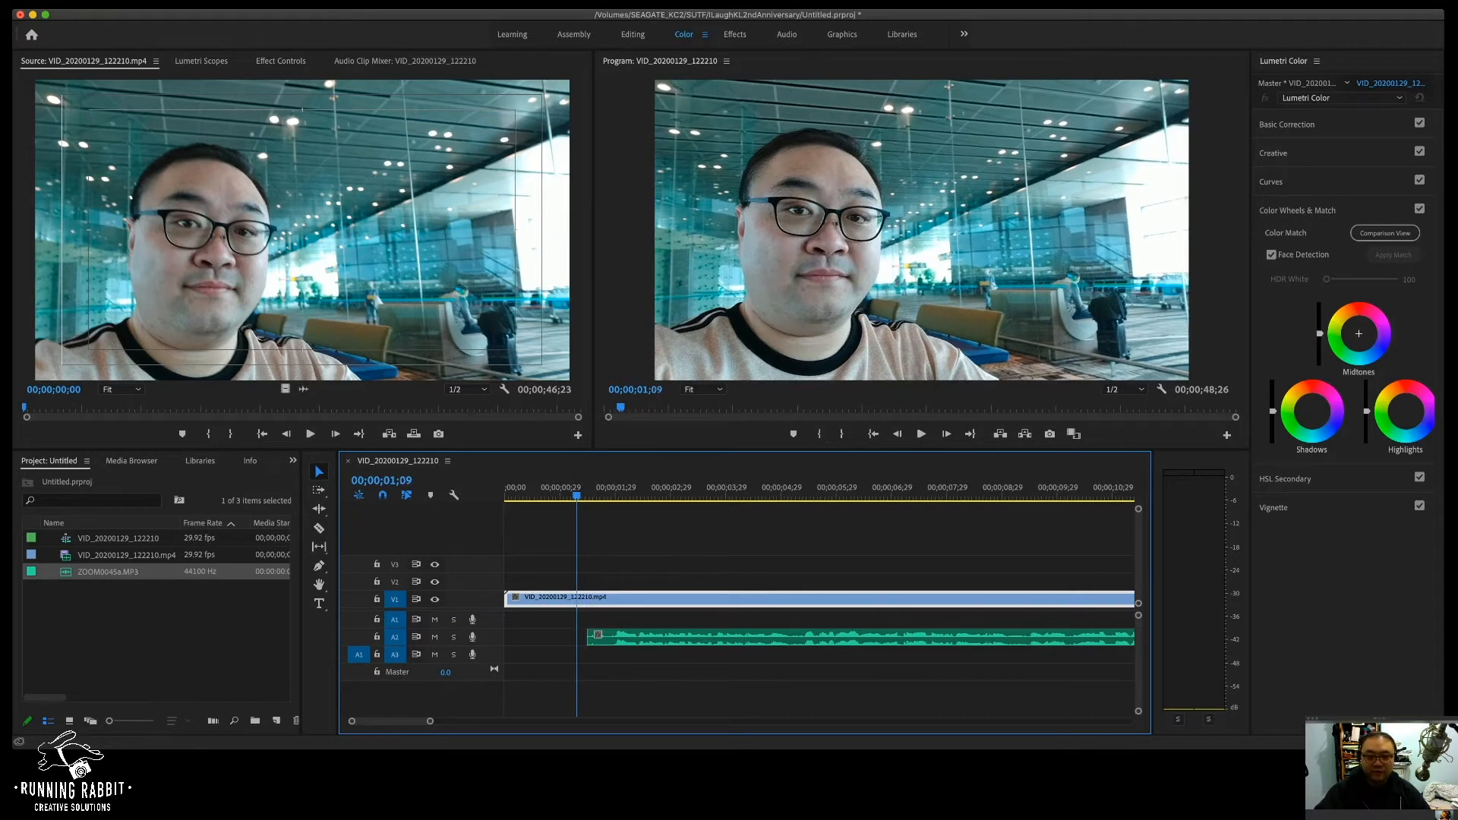
pyautogui.press('space')
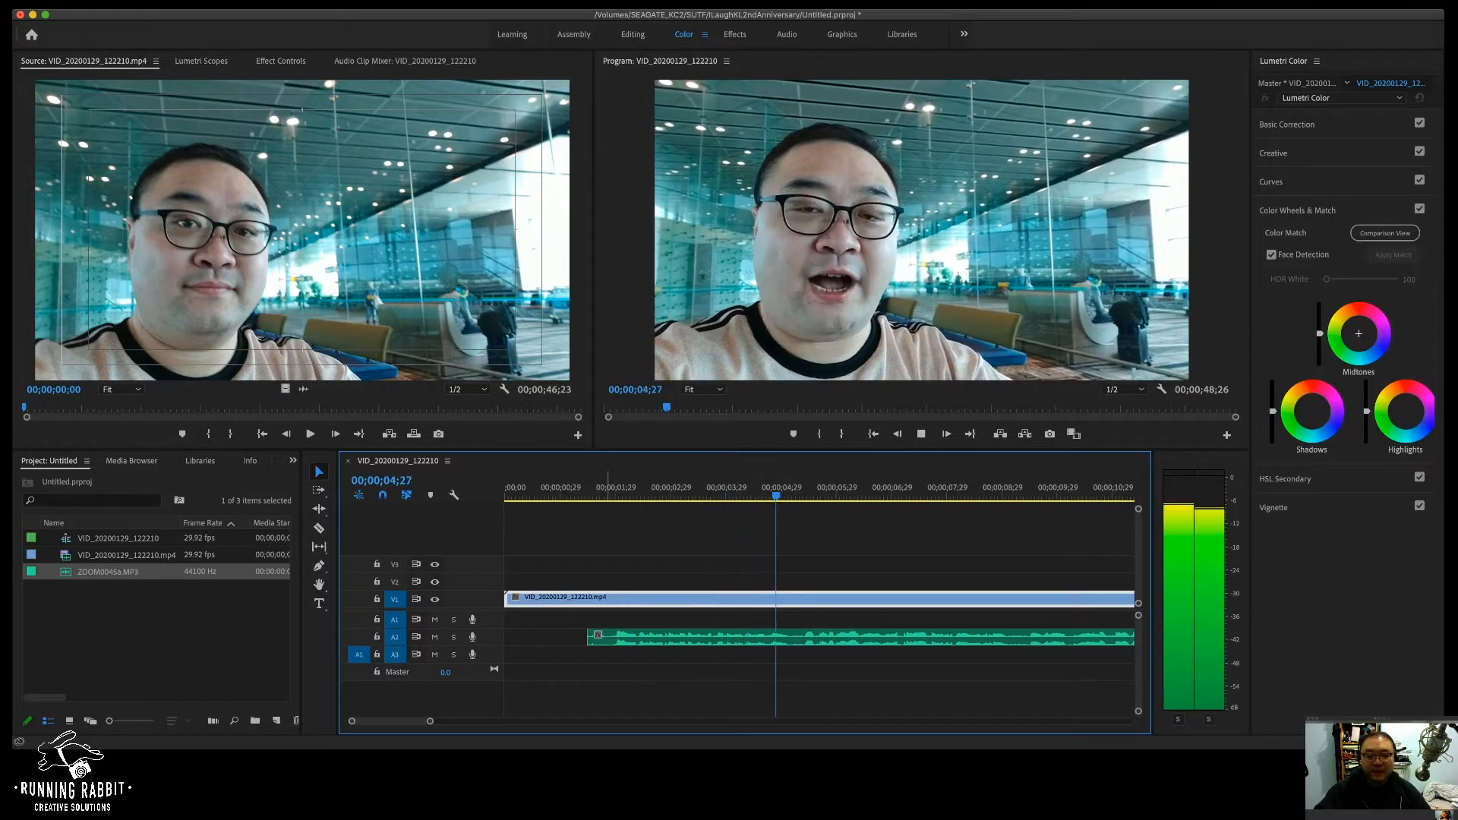
pyautogui.press('space')
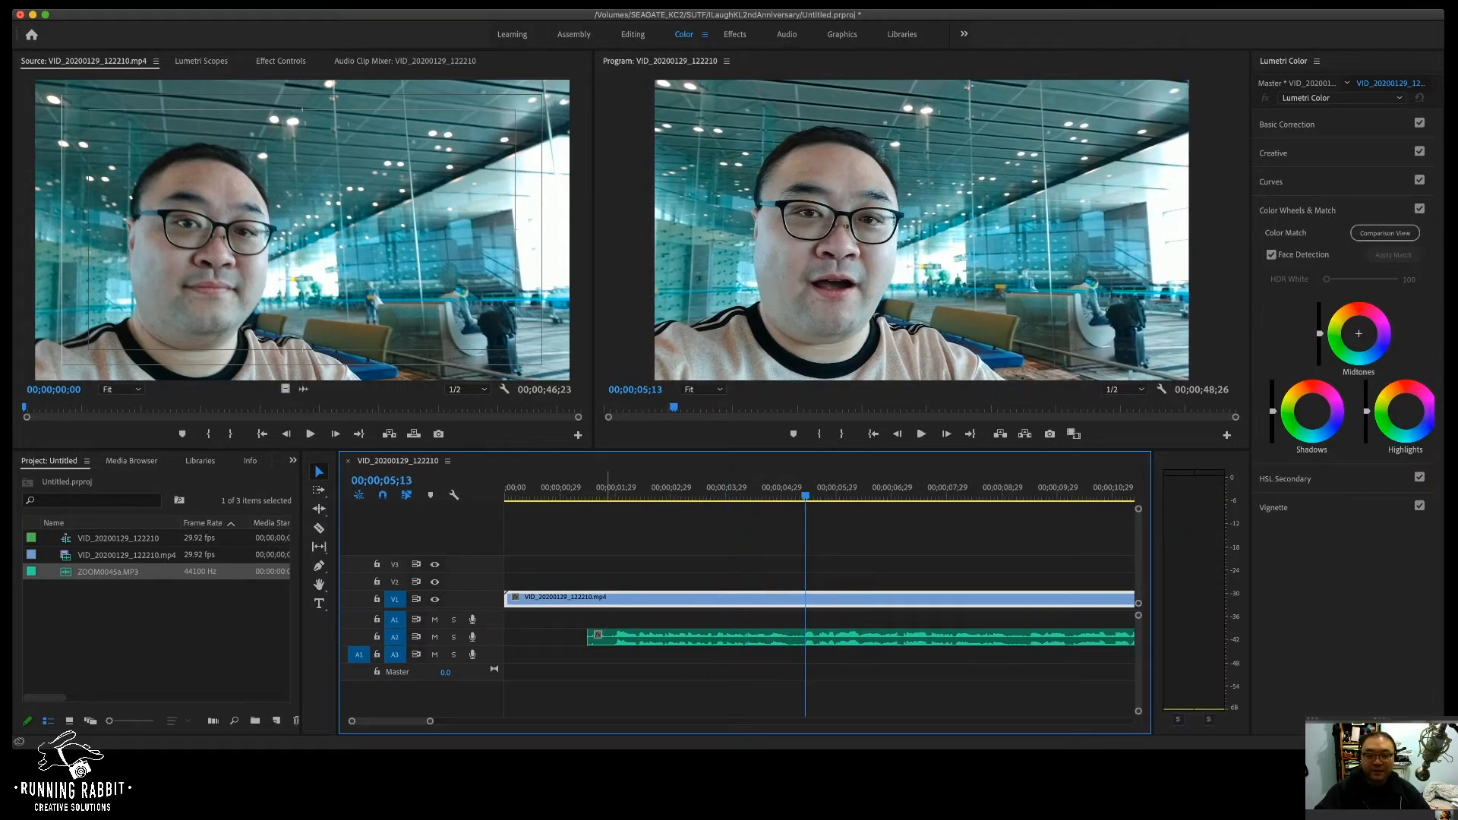
pyautogui.click(543, 489)
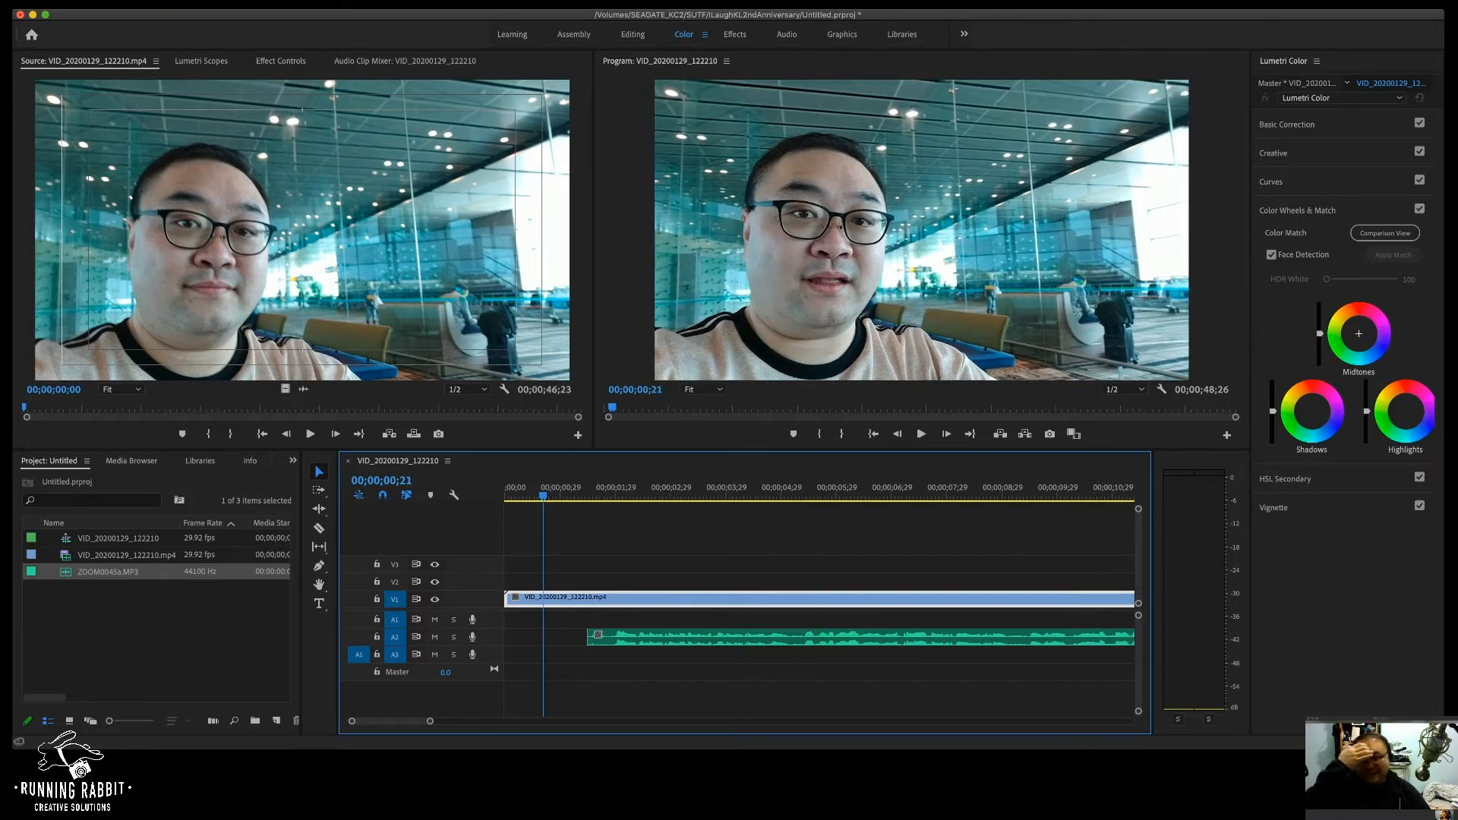
pyautogui.press('Home')
pyautogui.press('space')
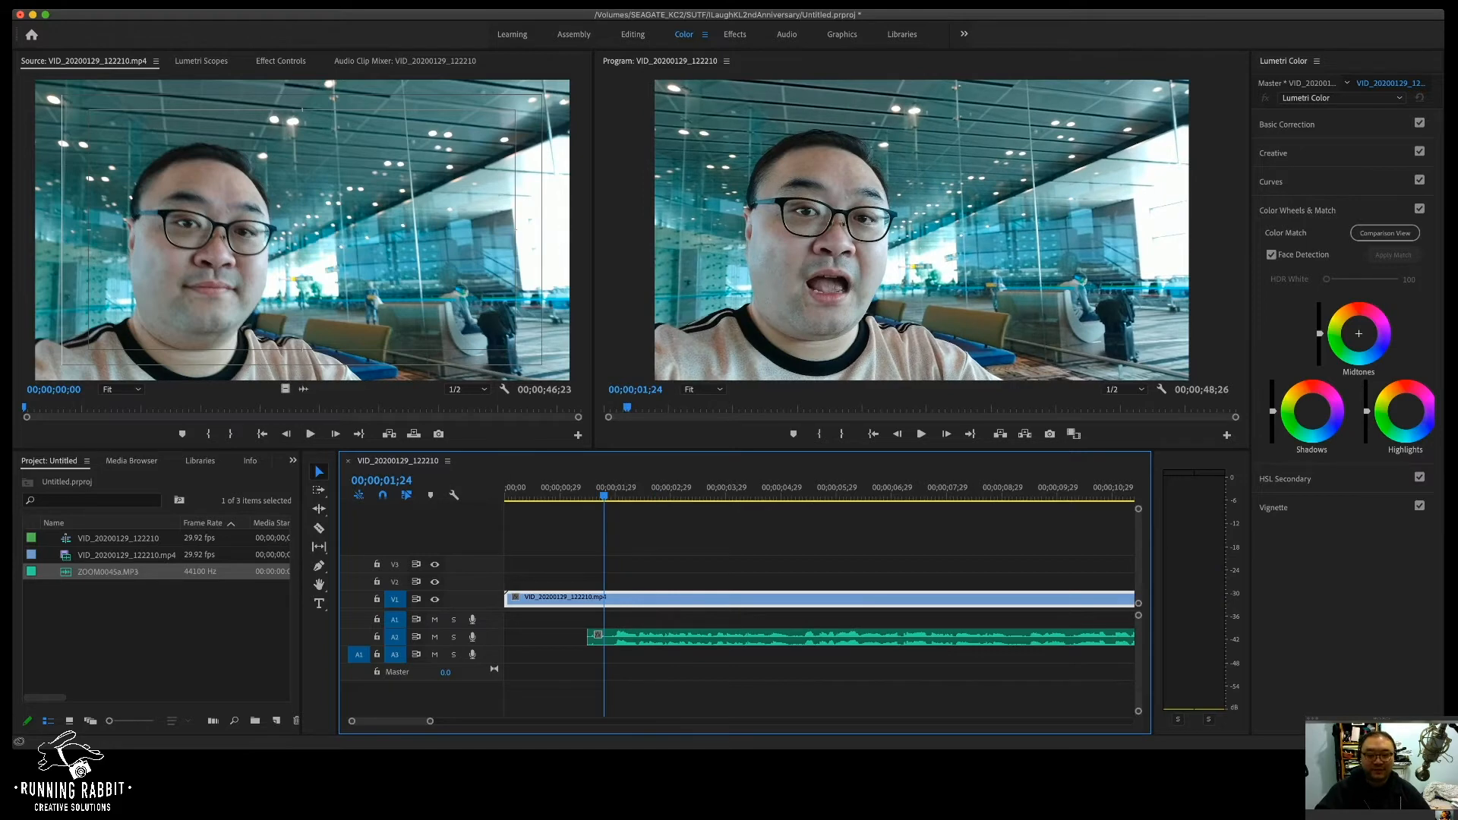
# Step: Split the A2 audio at 00;00;45;25, just after the speech ends, and delete the portion after the cut
pyautogui.hscroll(10, 820, 600)
pyautogui.hscroll(-4, 821, 600)
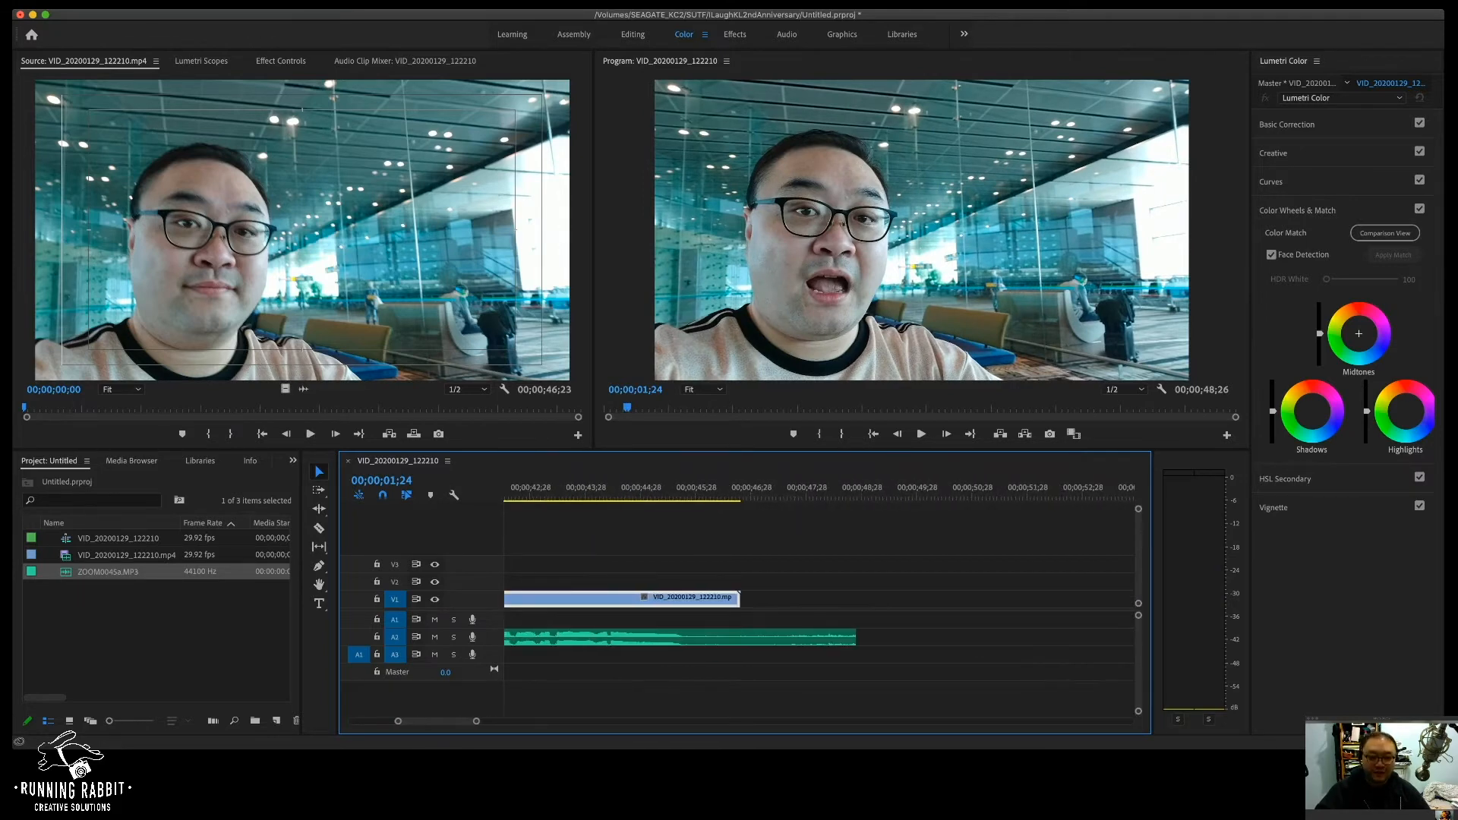
pyautogui.click(683, 495)
pyautogui.press('space')
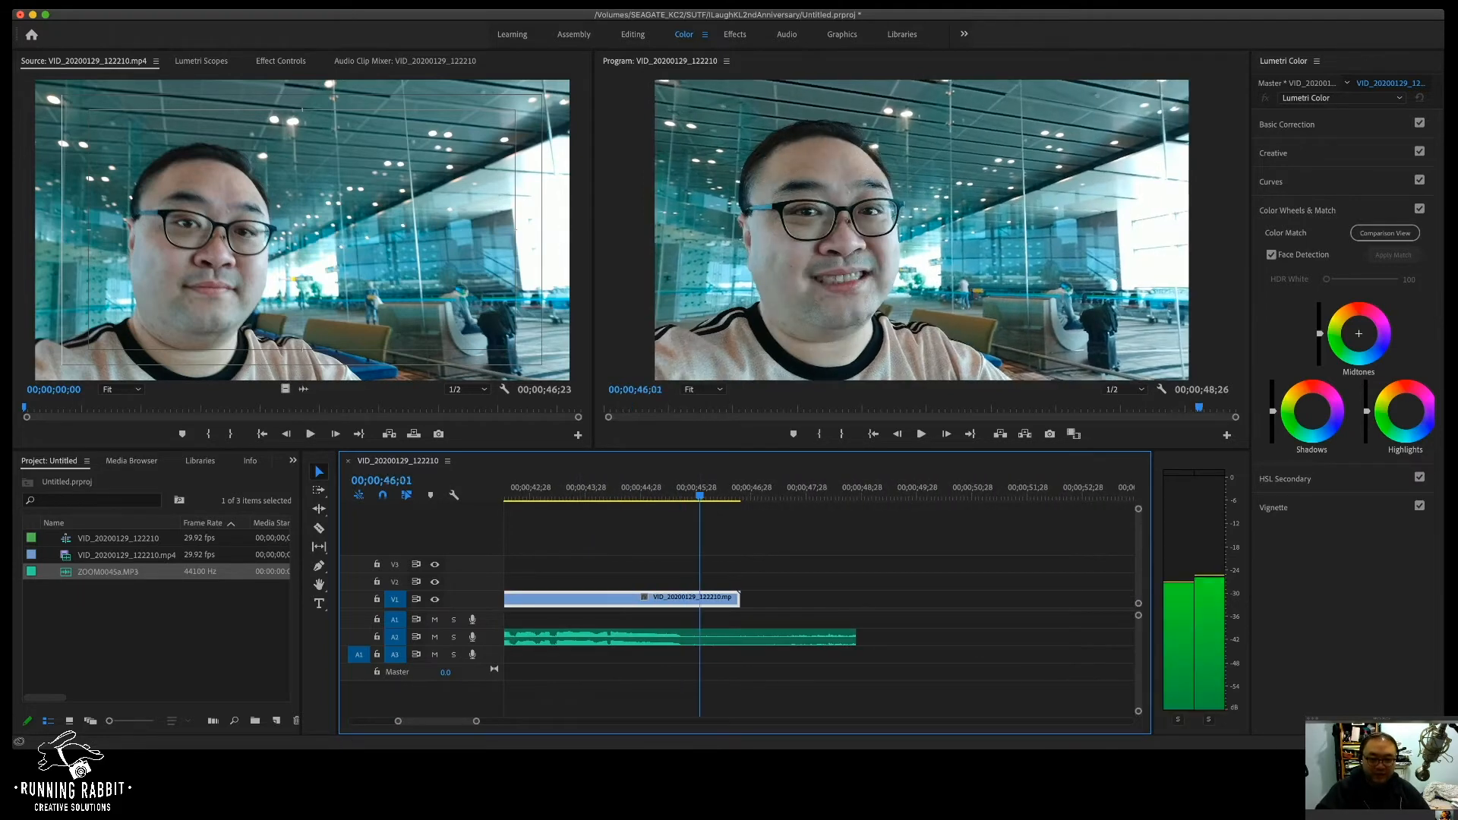
pyautogui.moveTo(699, 495); pyautogui.dragTo(689, 495)
pyautogui.click(715, 638)
pyautogui.press('super+k')
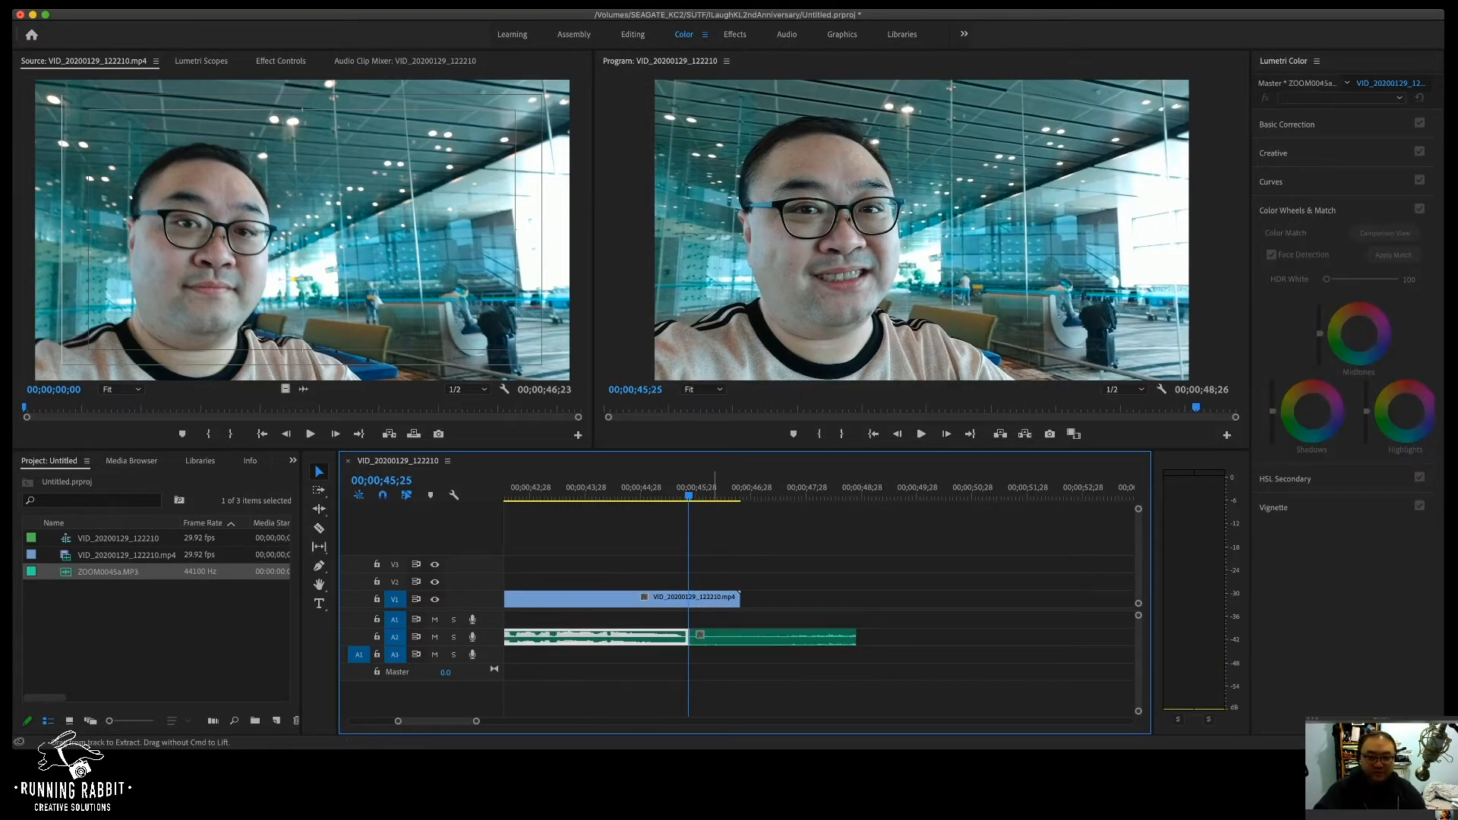
pyautogui.click(734, 638)
pyautogui.press('Delete')
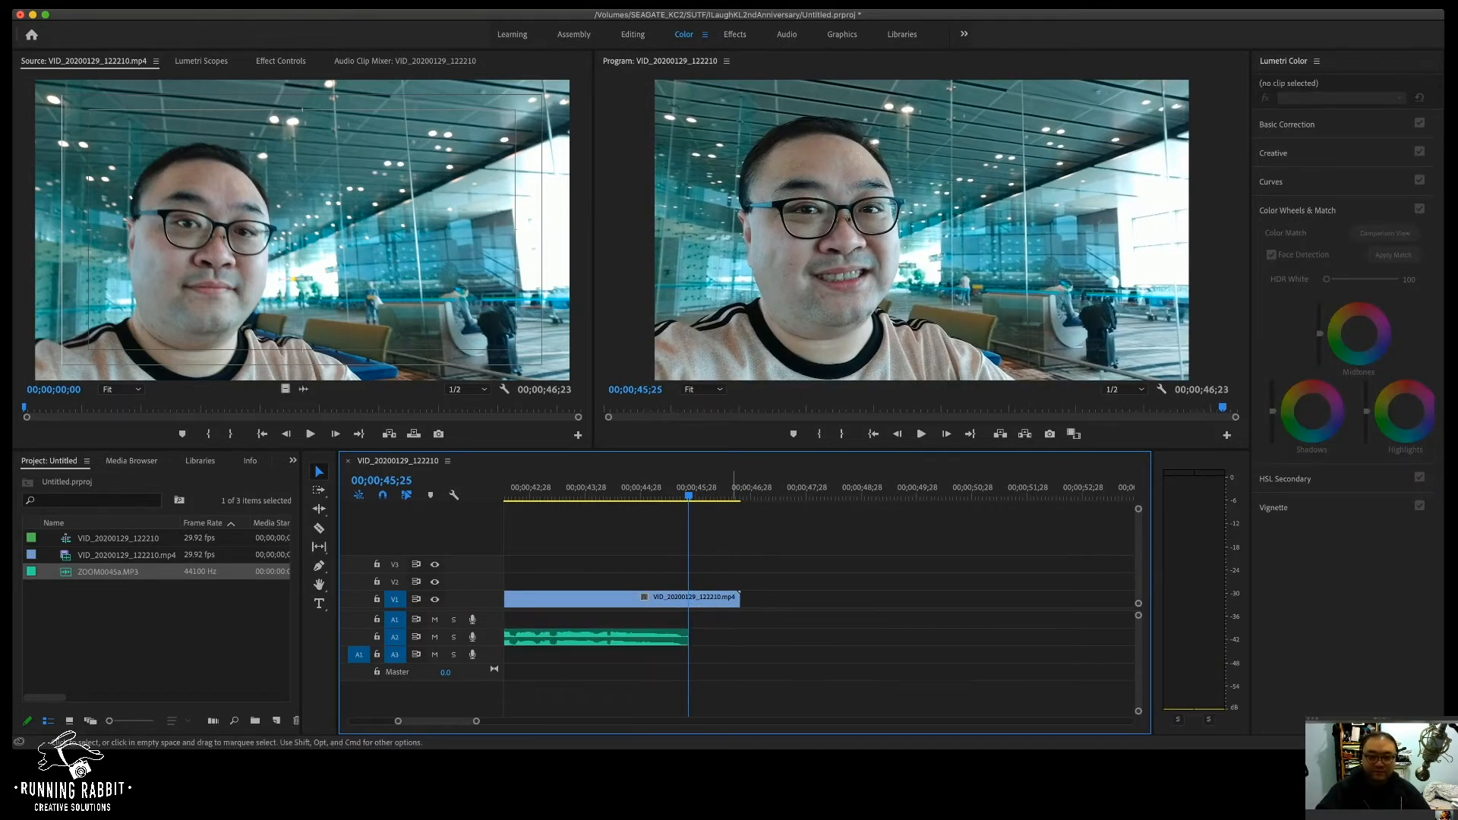
# Step: Review the end of the sequence, and play it from 00;00;01;04 to check the trimmed audio with the video
pyautogui.moveTo(690, 496); pyautogui.dragTo(637, 495)
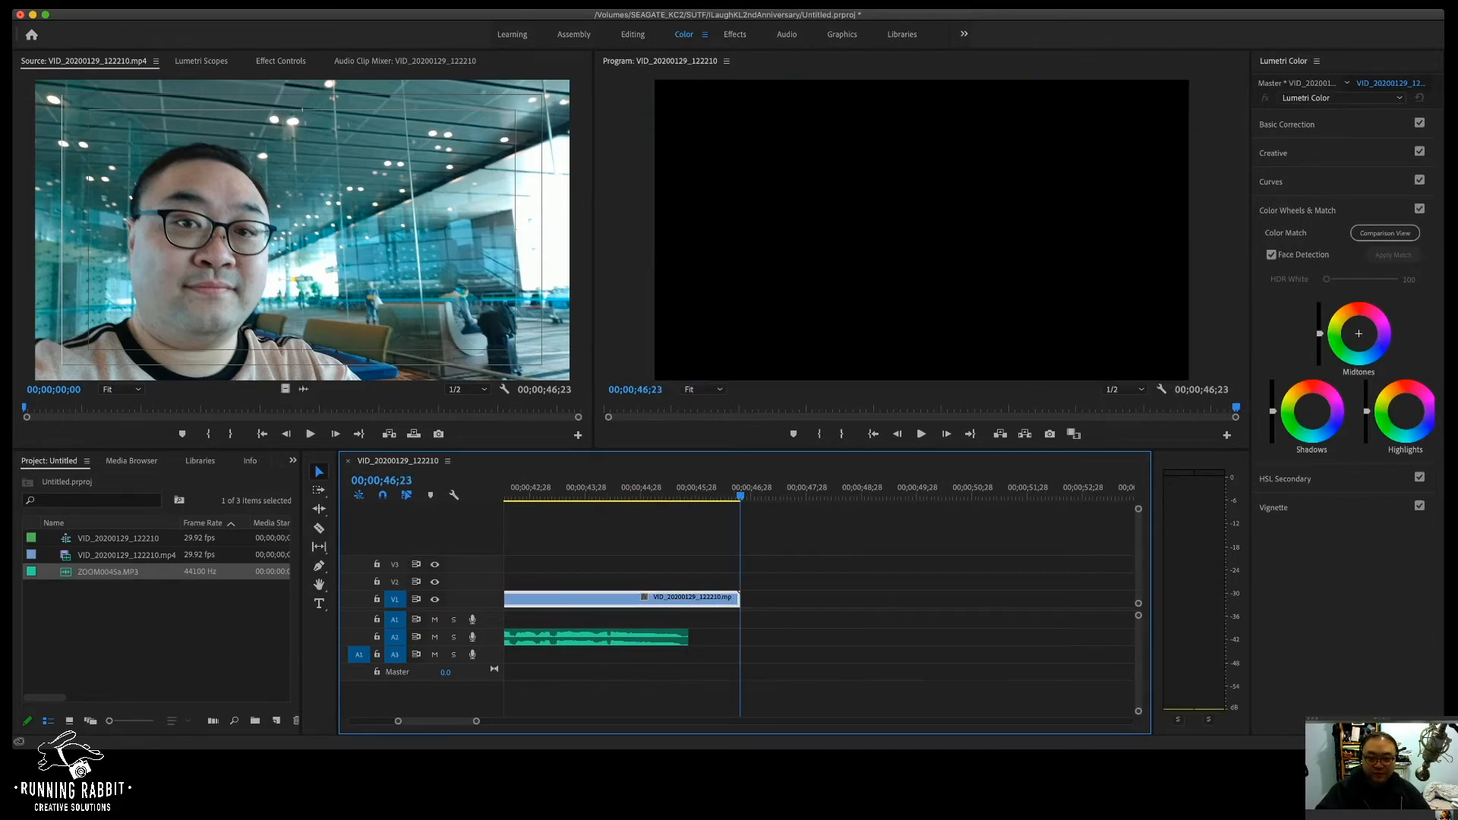
pyautogui.moveTo(741, 496); pyautogui.dragTo(601, 496)
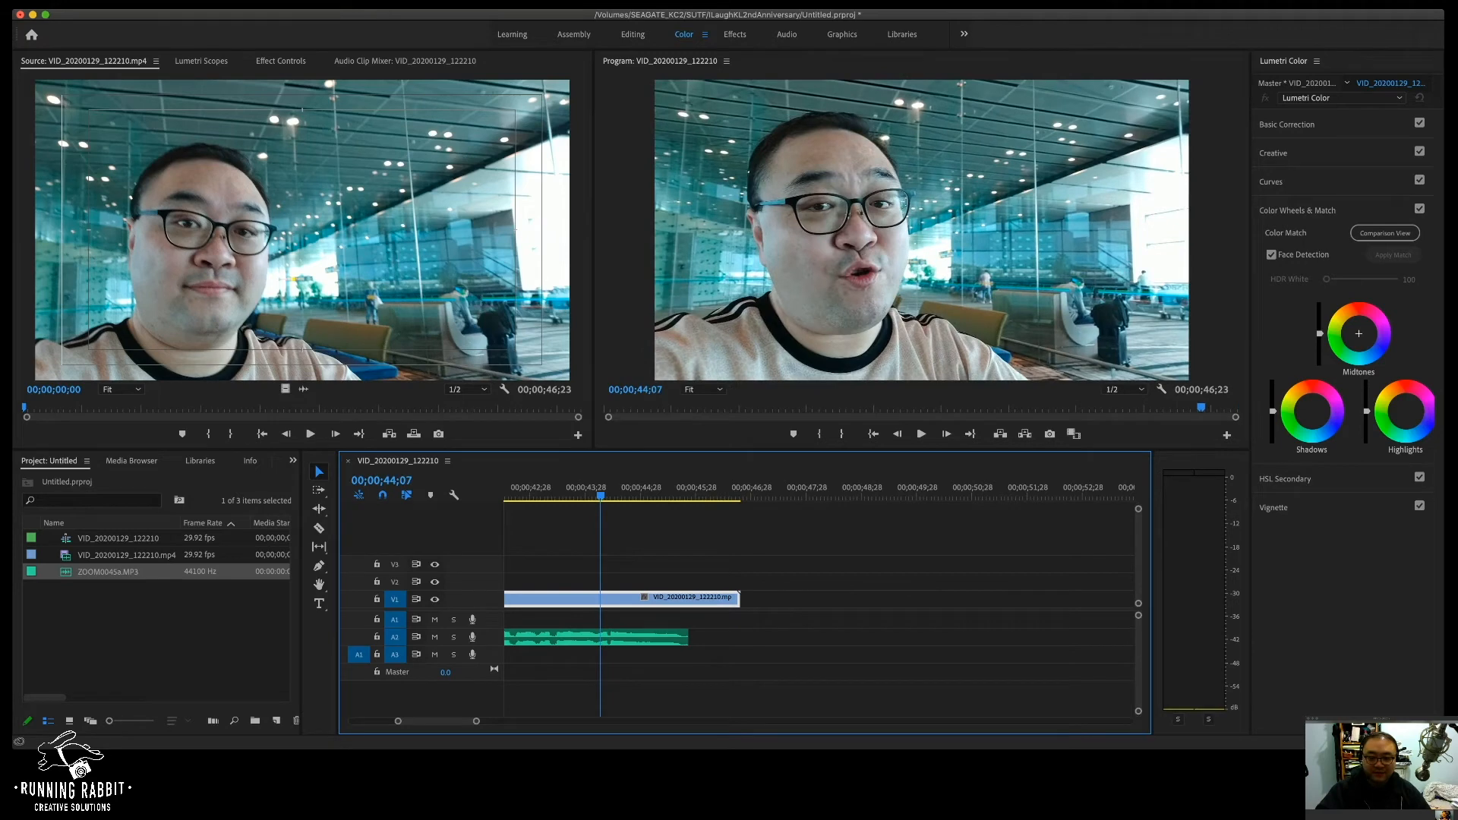
pyautogui.moveTo(438, 720); pyautogui.dragTo(389, 720)
pyautogui.click(566, 495)
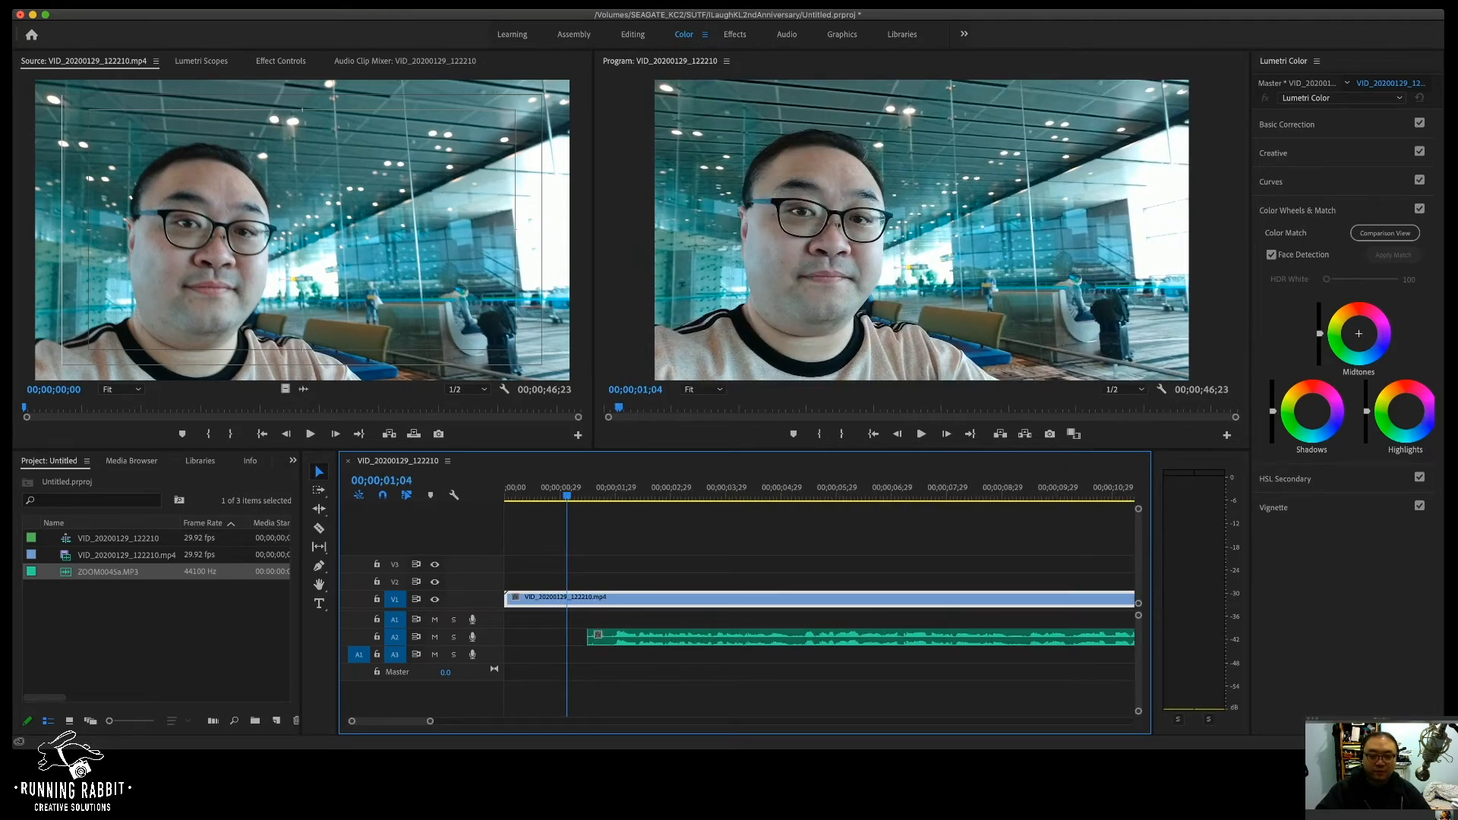
pyautogui.press('space')
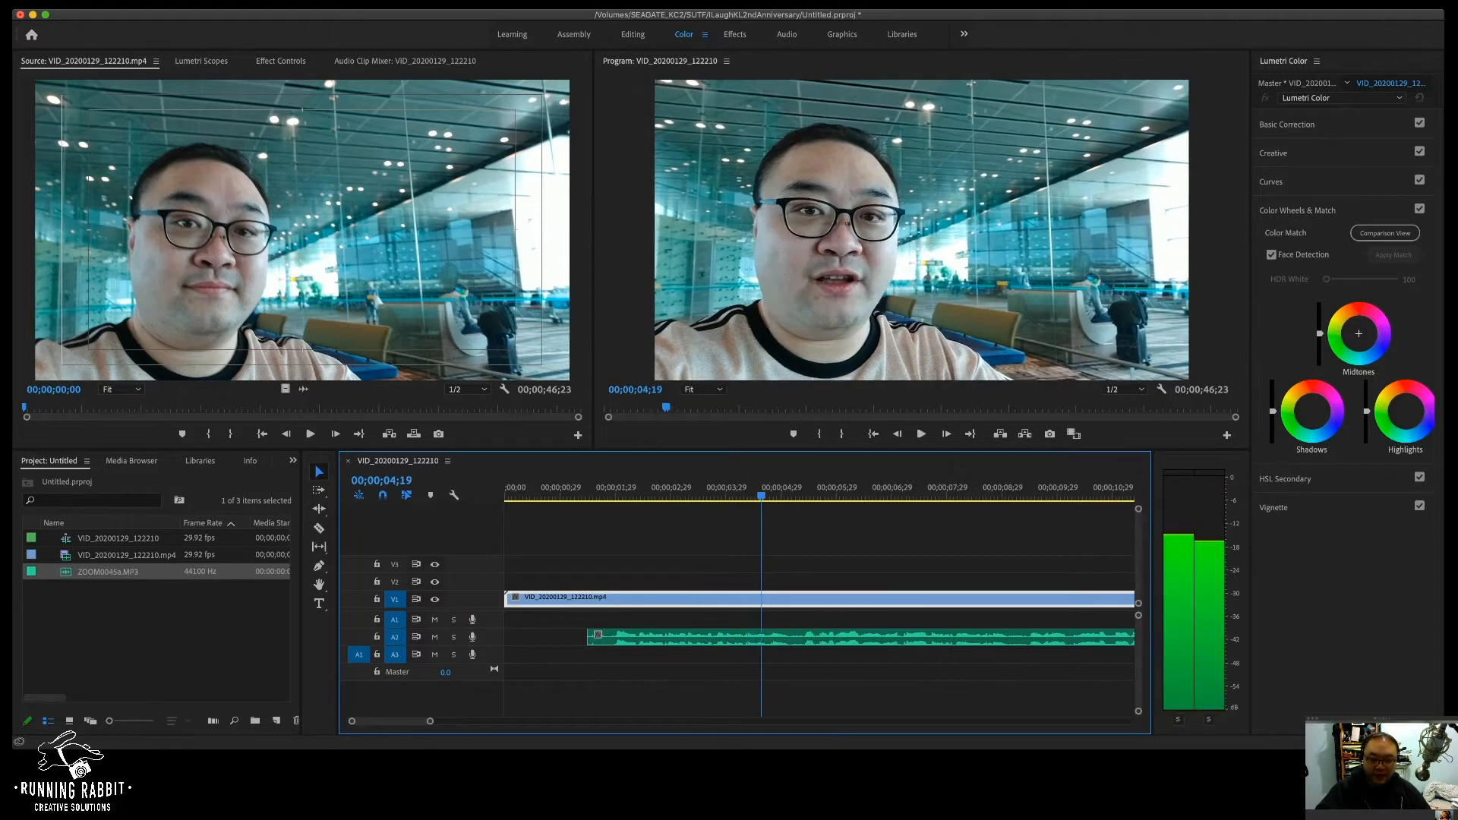
pyautogui.press('space')
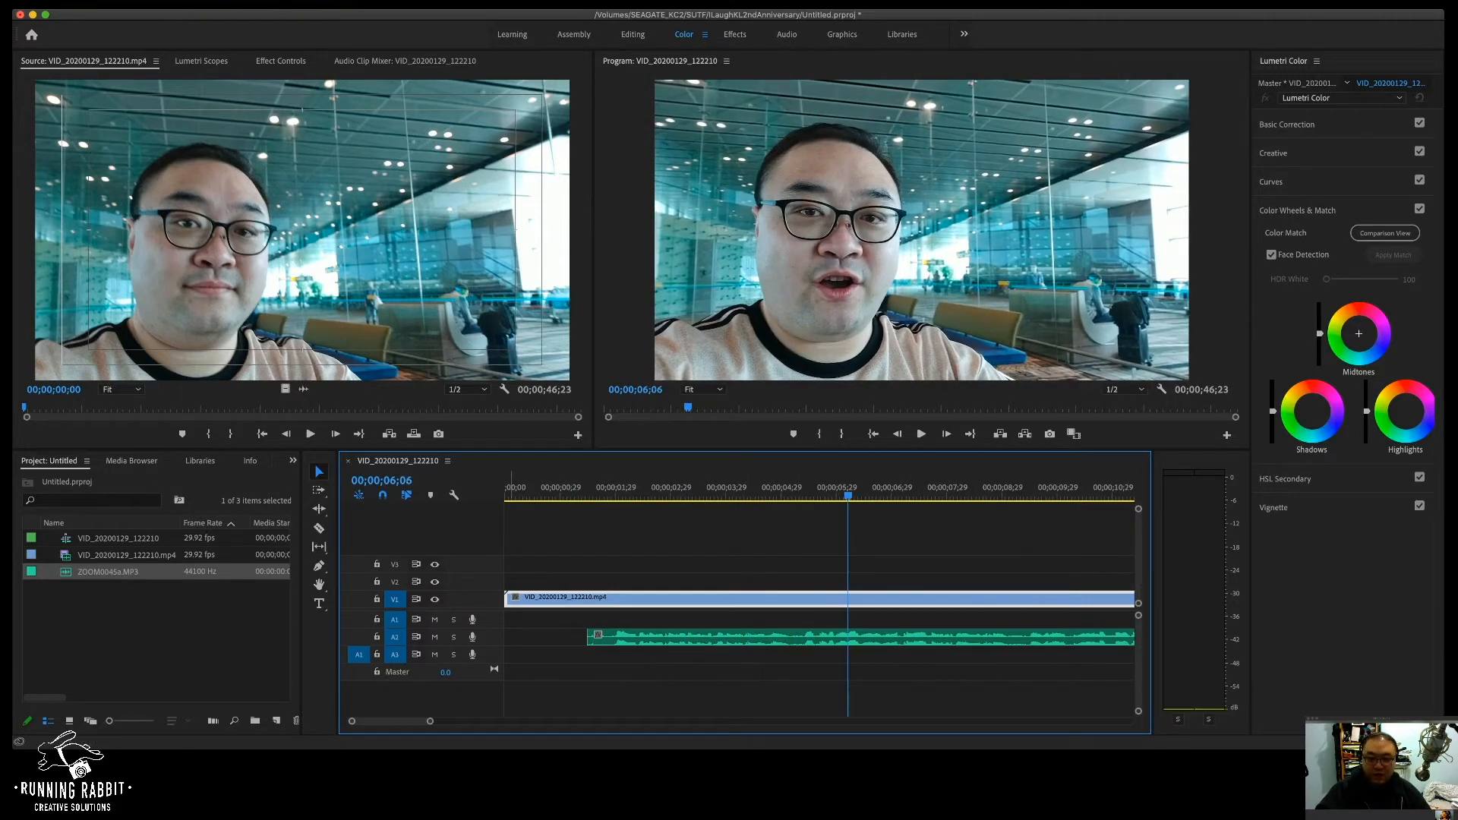
# Step: Compare where the A2 audio and the V1 video start and end, and play the silent opening from 00;00;00;00
pyautogui.hscroll(15, 820, 600)
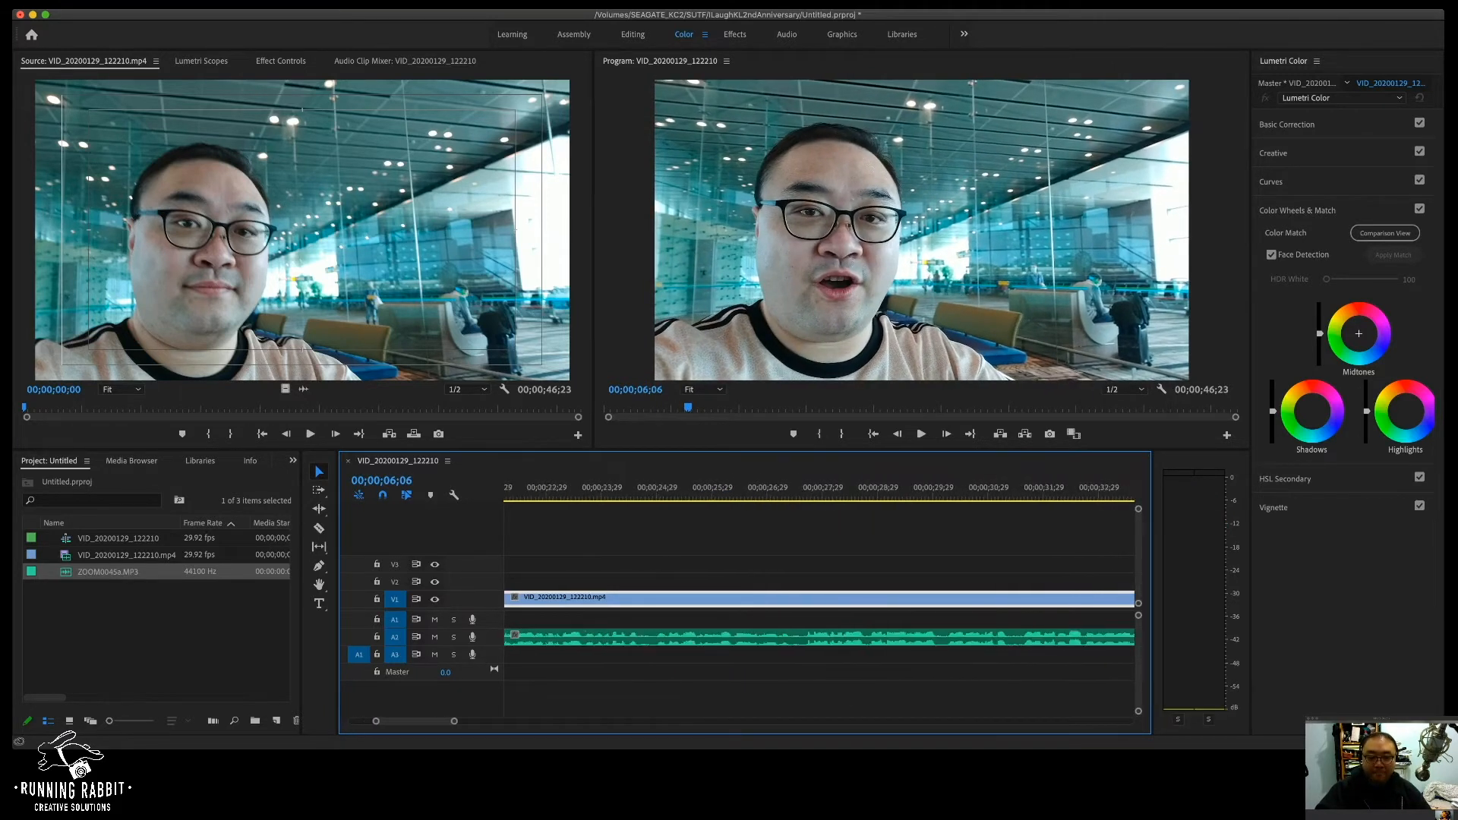
pyautogui.hscroll(10, 820, 600)
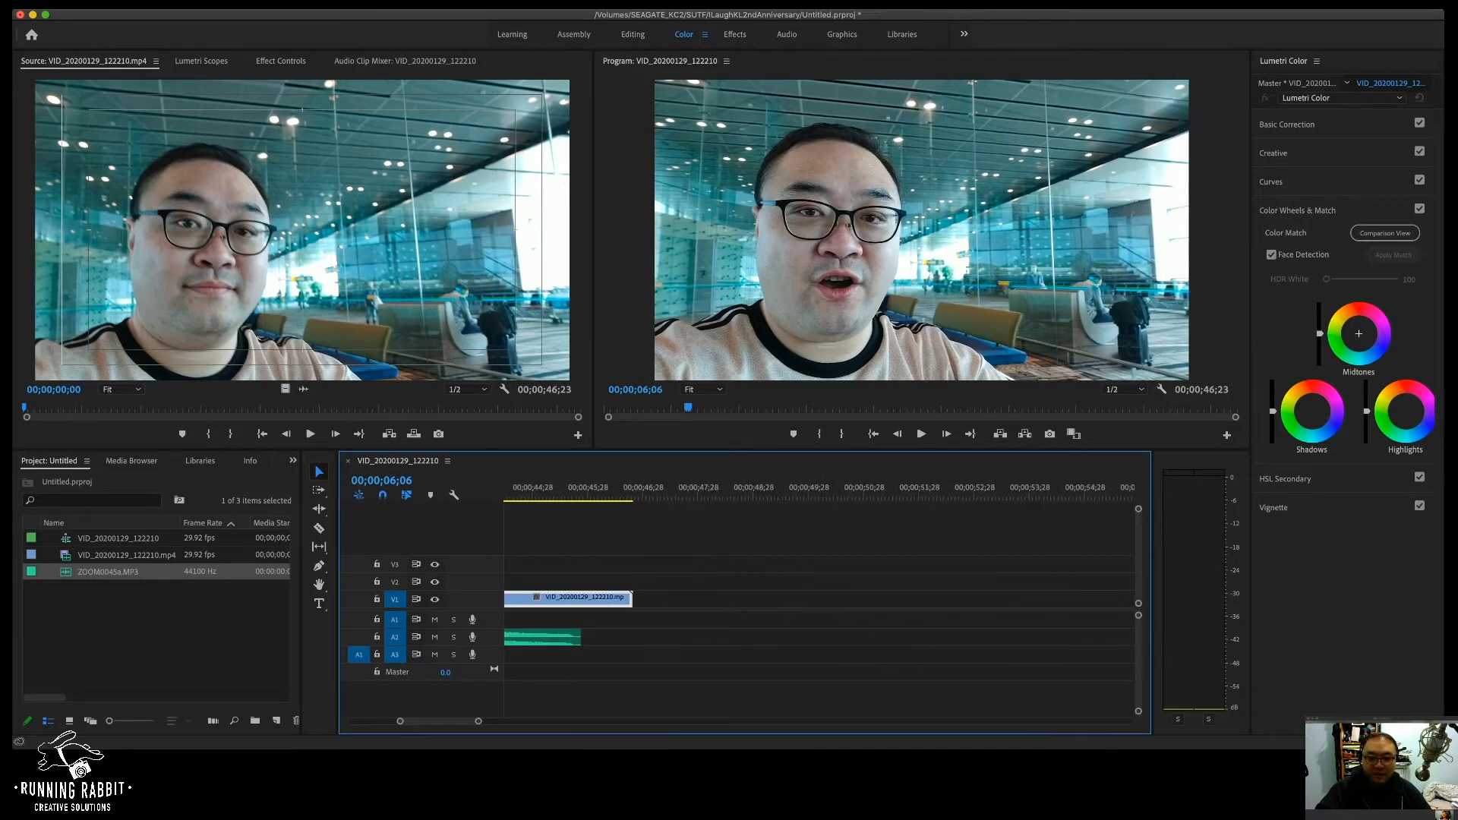
pyautogui.hscroll(-20, 820, 600)
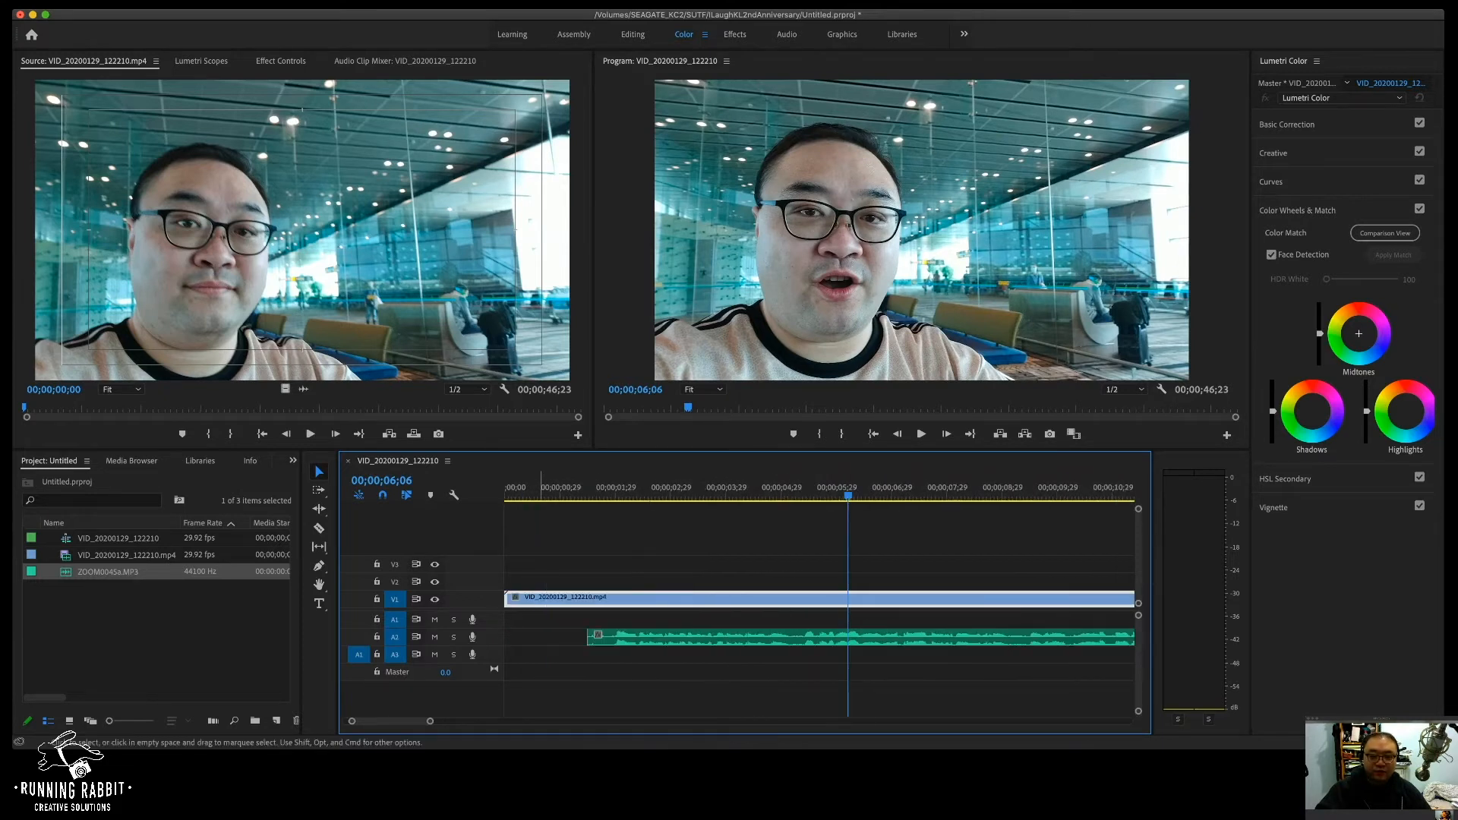
pyautogui.click(538, 488)
pyautogui.moveTo(533, 488)
pyautogui.mouseDown()
pyautogui.moveTo(650, 488)
pyautogui.moveTo(507, 487)
pyautogui.mouseUp()
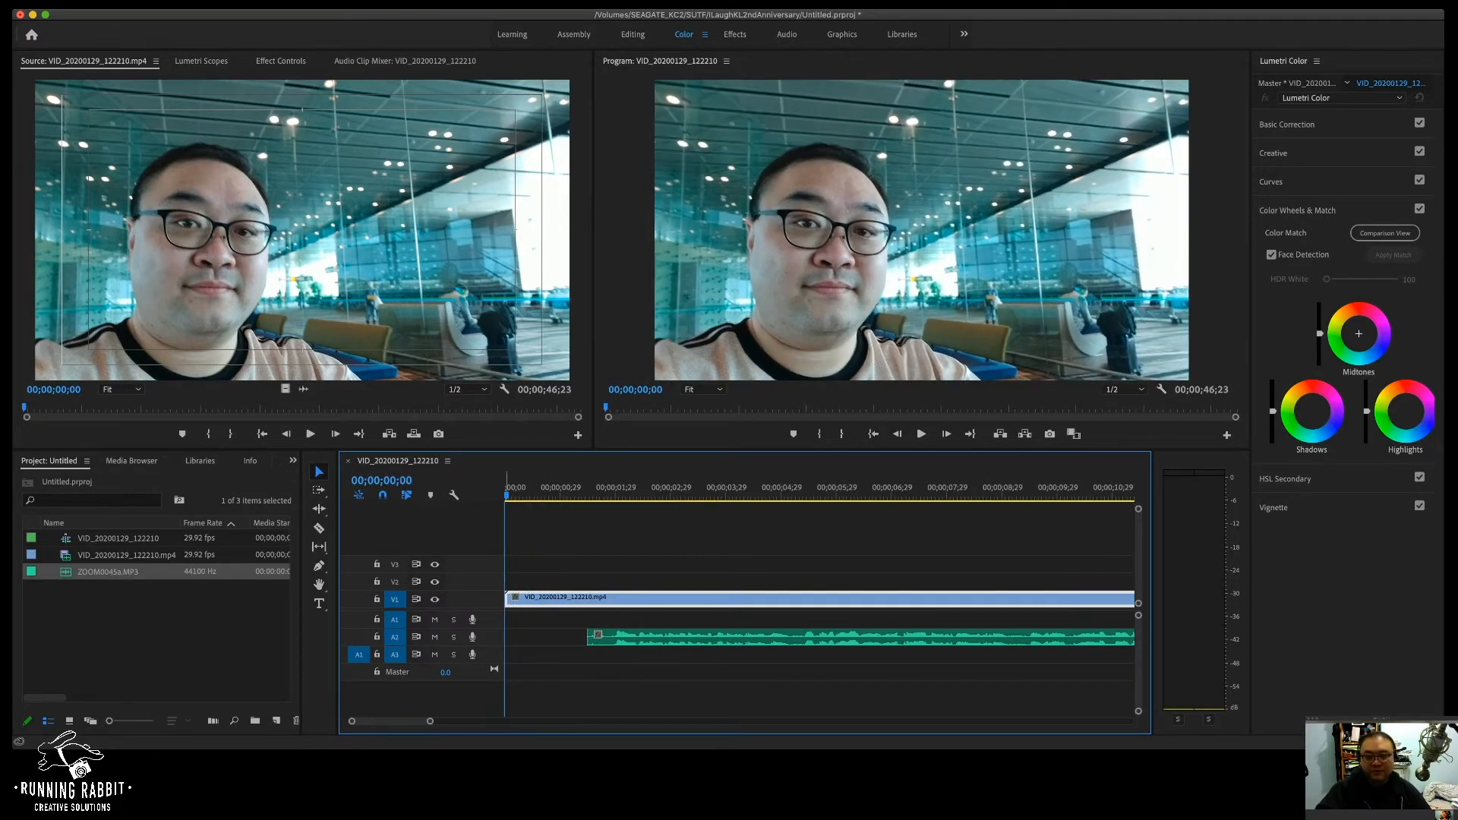
pyautogui.press('space')
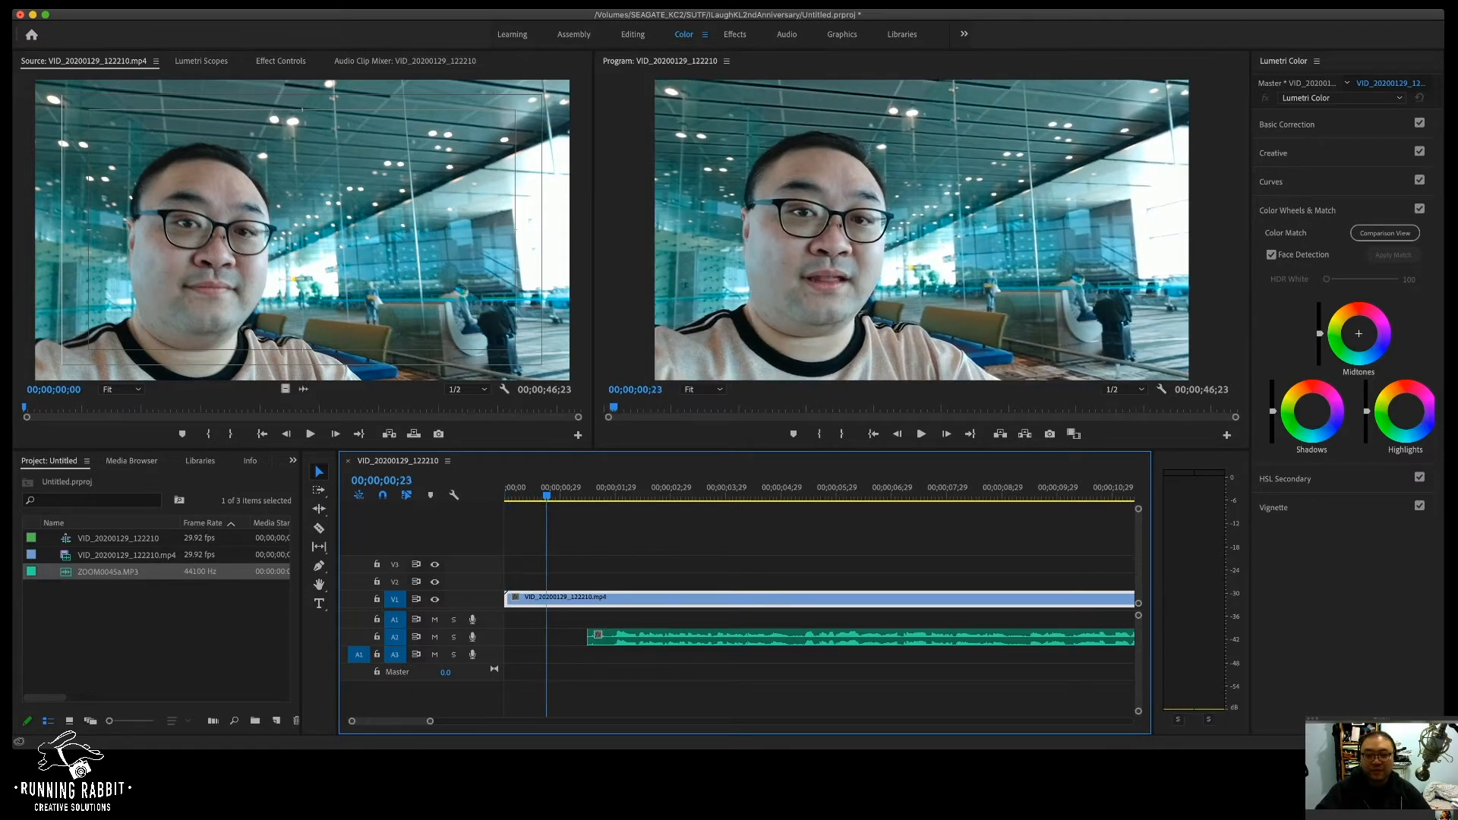
pyautogui.moveTo(541, 488); pyautogui.dragTo(506, 488)
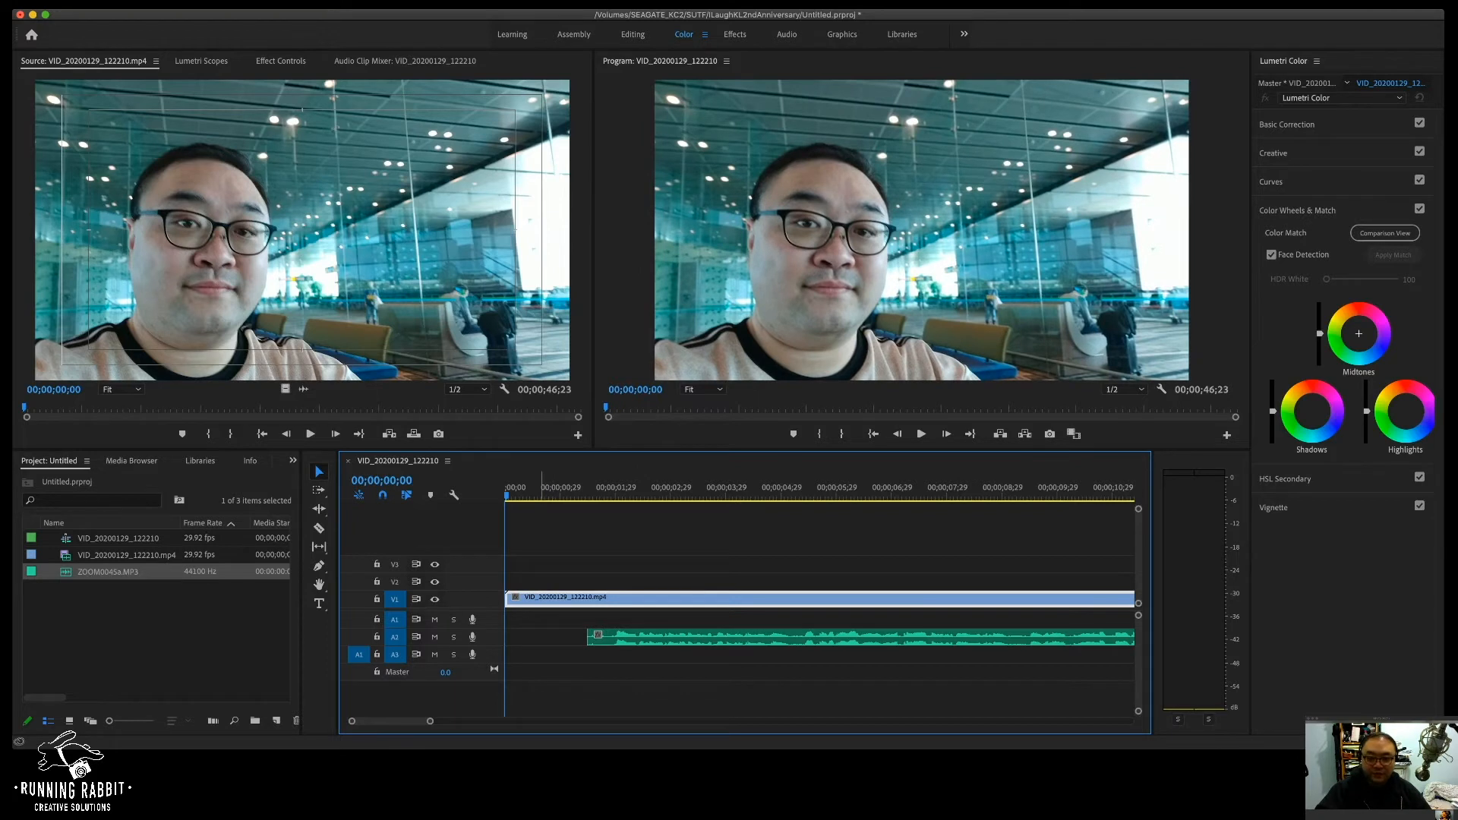
pyautogui.hscroll(10, 820, 600)
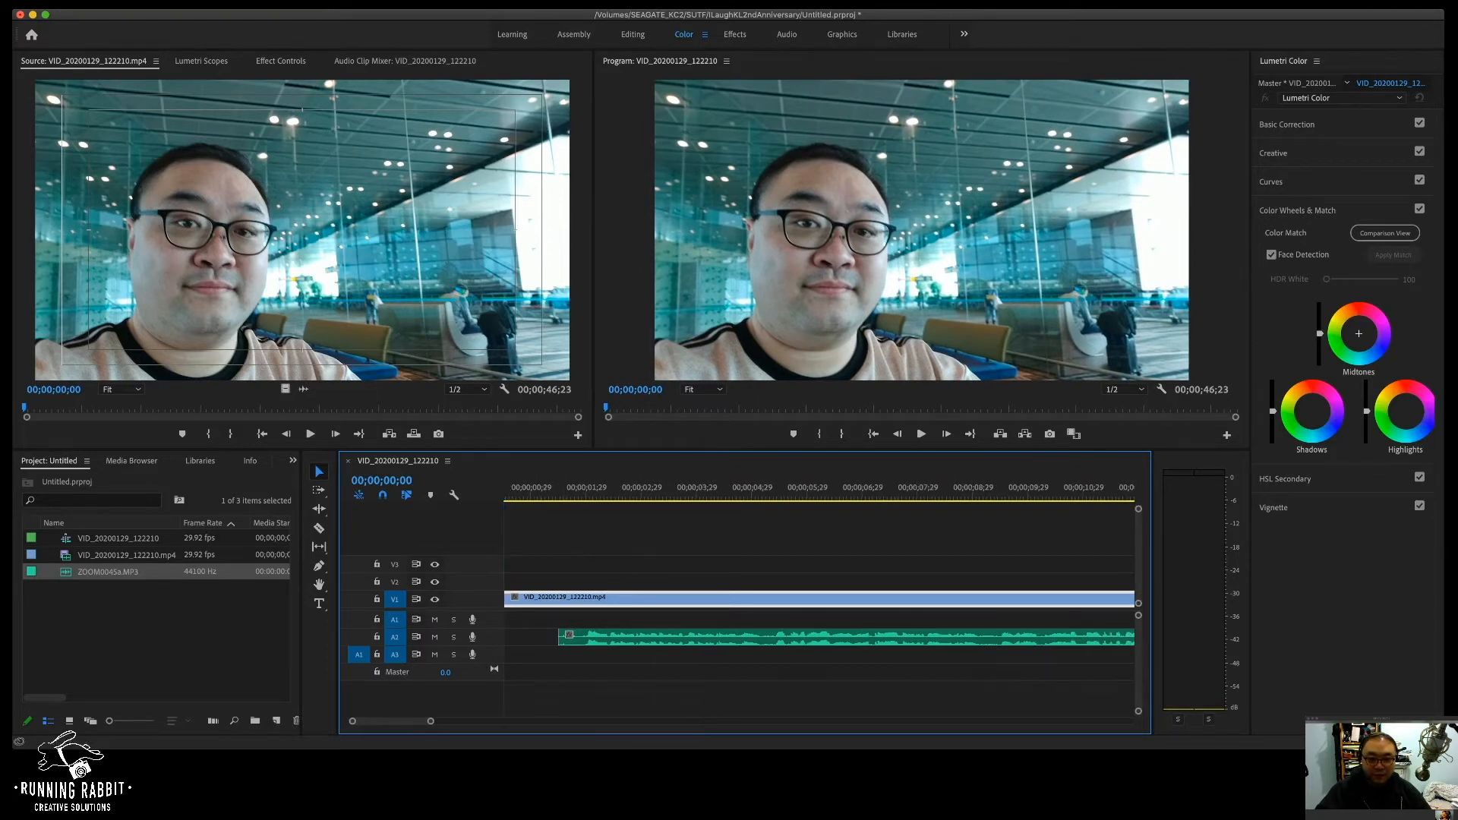
pyautogui.hscroll(-3, 820, 600)
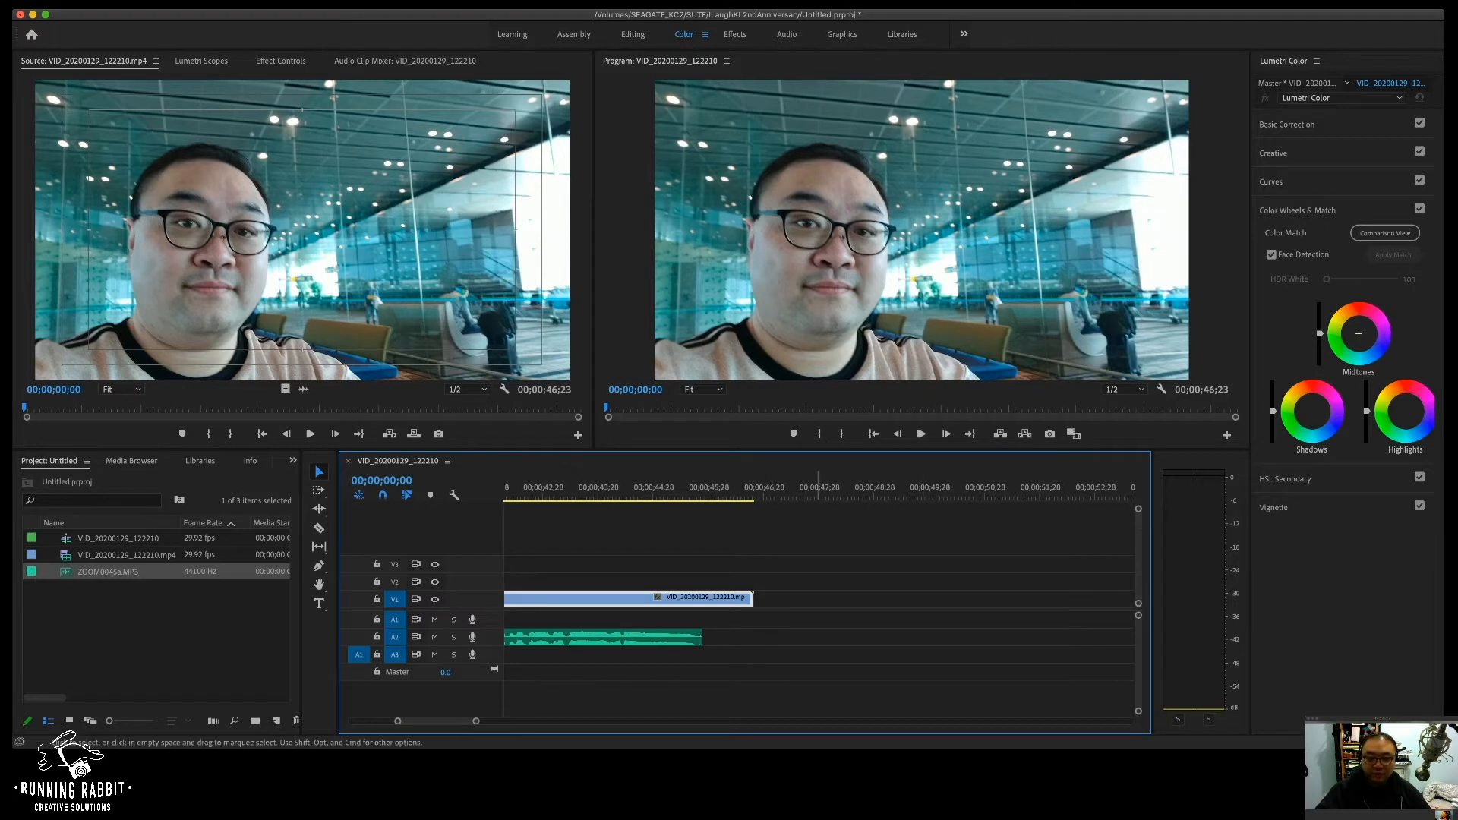
pyautogui.hscroll(-10, 820, 600)
pyautogui.hscroll(-2, 820, 600)
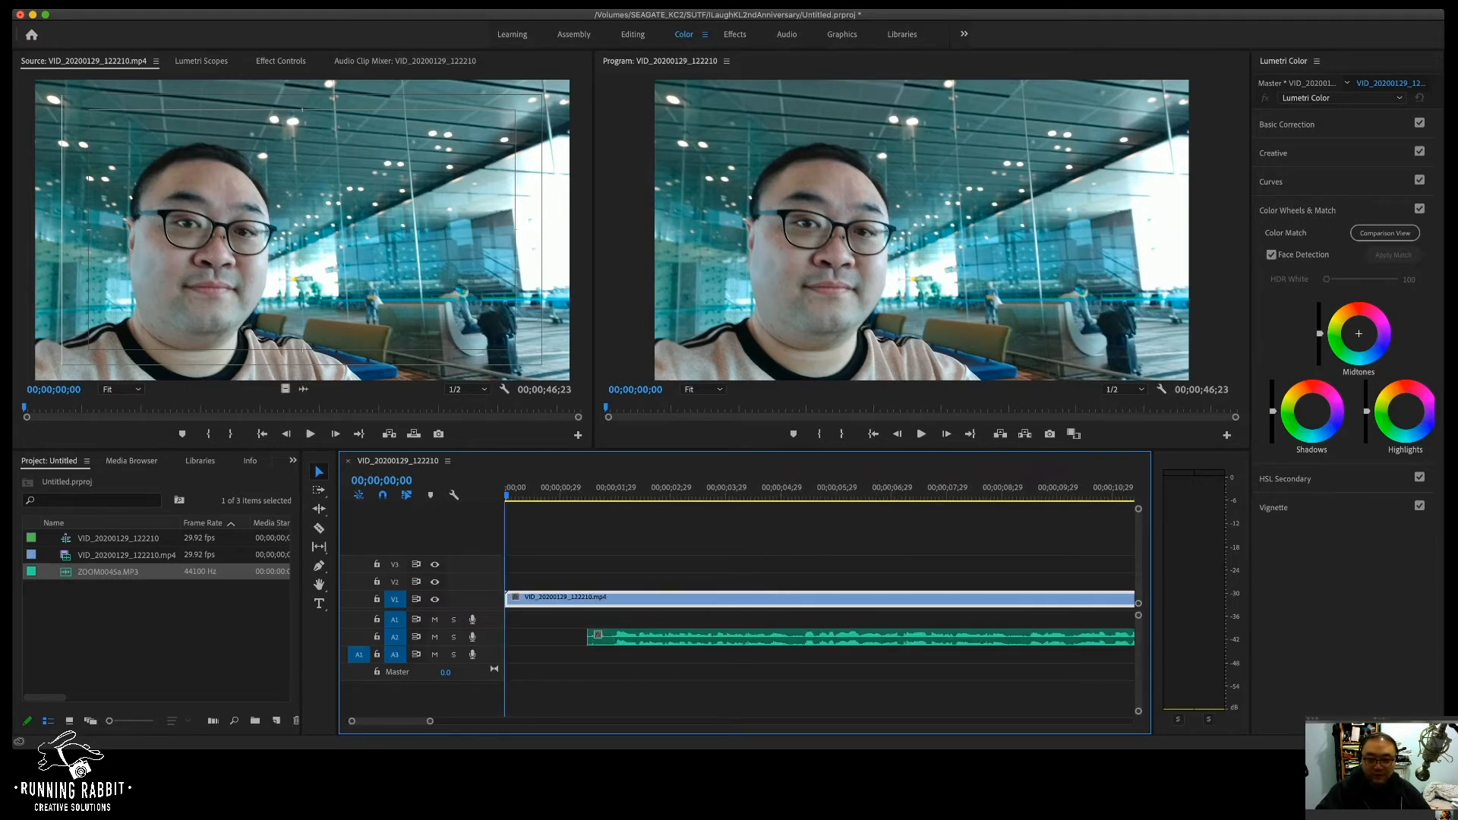
pyautogui.press('space')
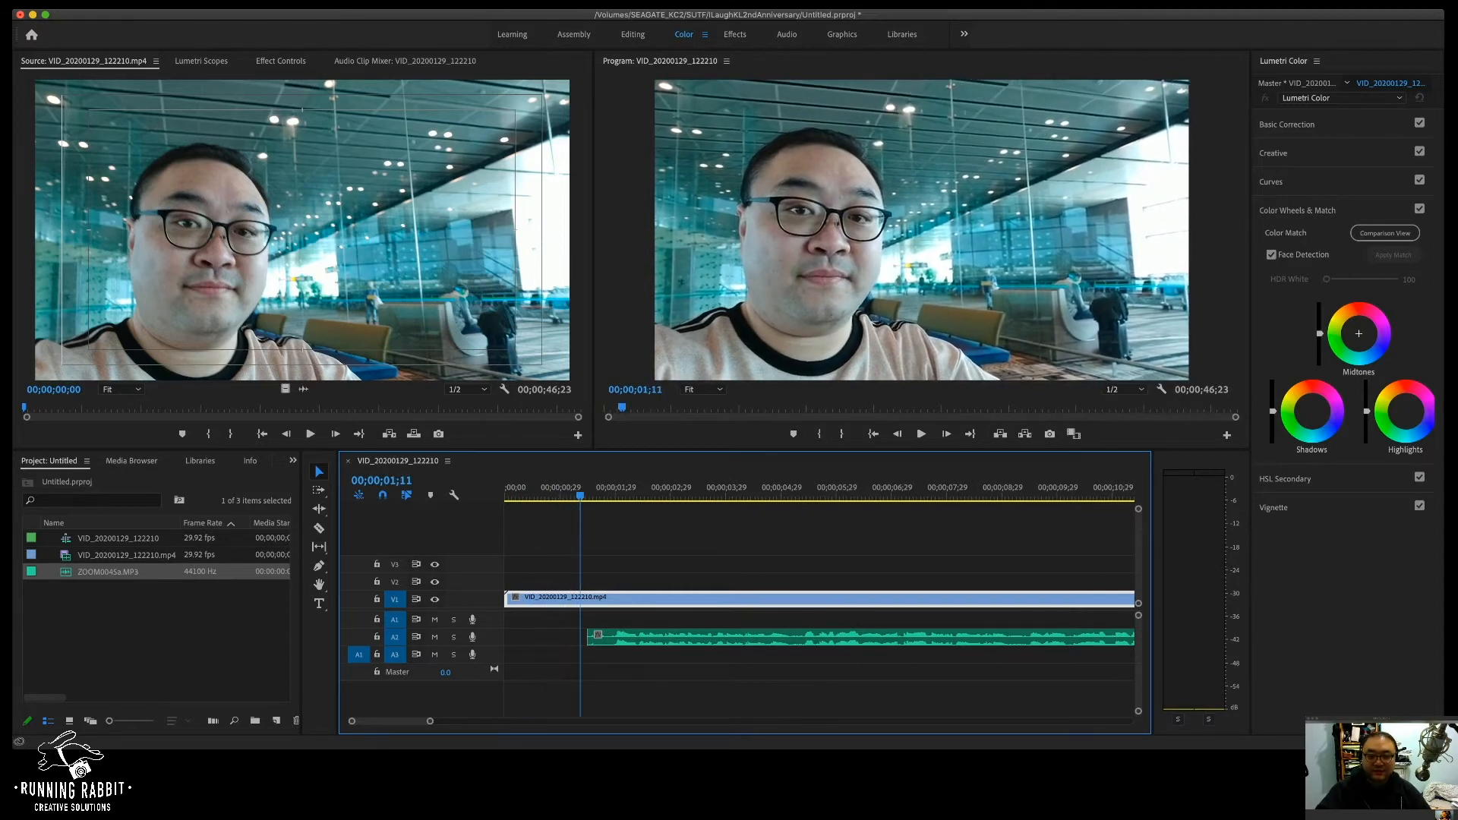
# Step: Add an opacity keyframe to the V1 video clip at 00;00;01;15, where the A2 audio begins
pyautogui.moveTo(580, 495)
pyautogui.mouseDown()
pyautogui.moveTo(514, 496)
pyautogui.moveTo(585, 495)
pyautogui.mouseUp()
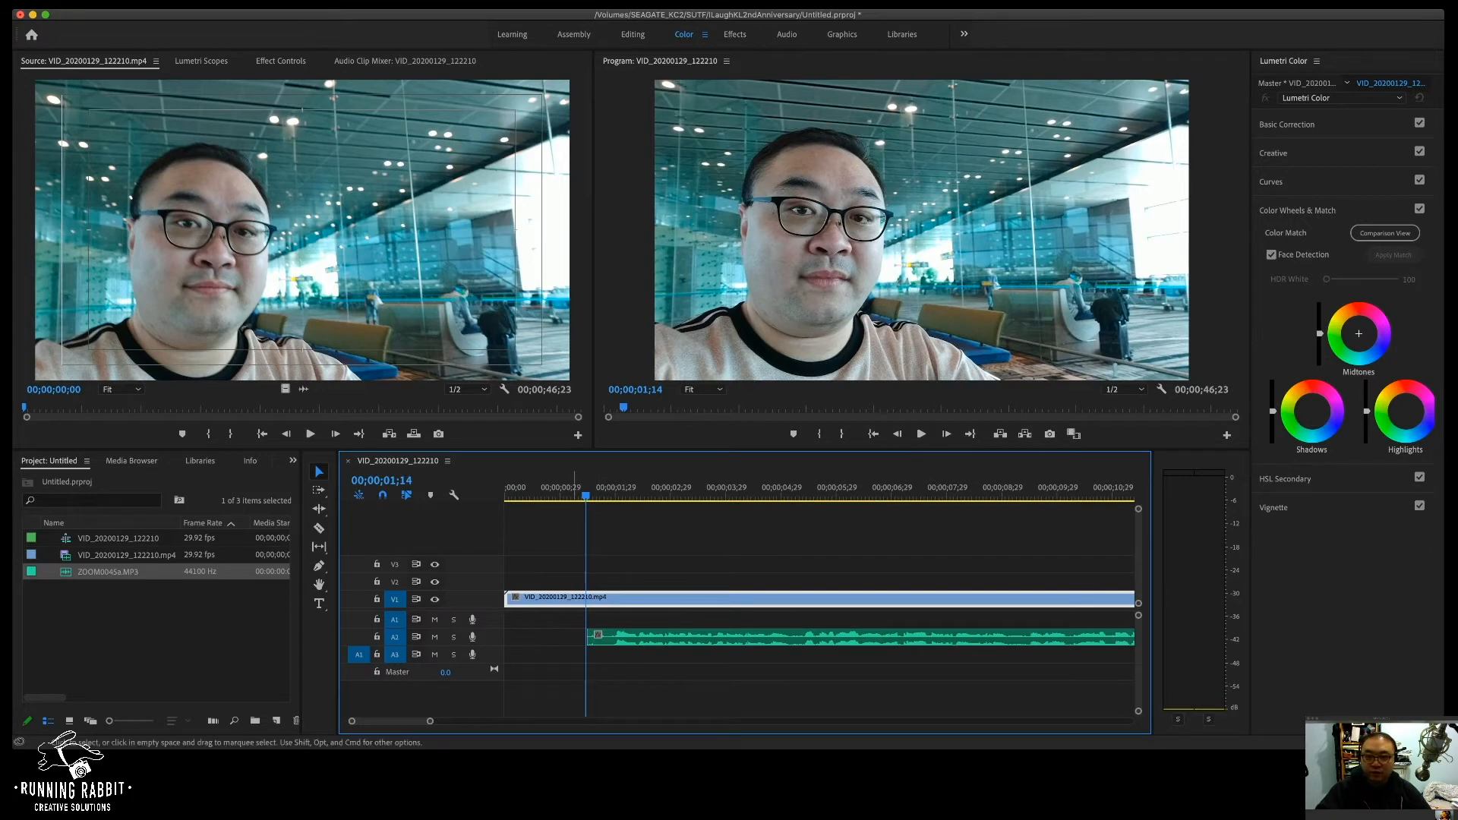
pyautogui.press('super+Tab')
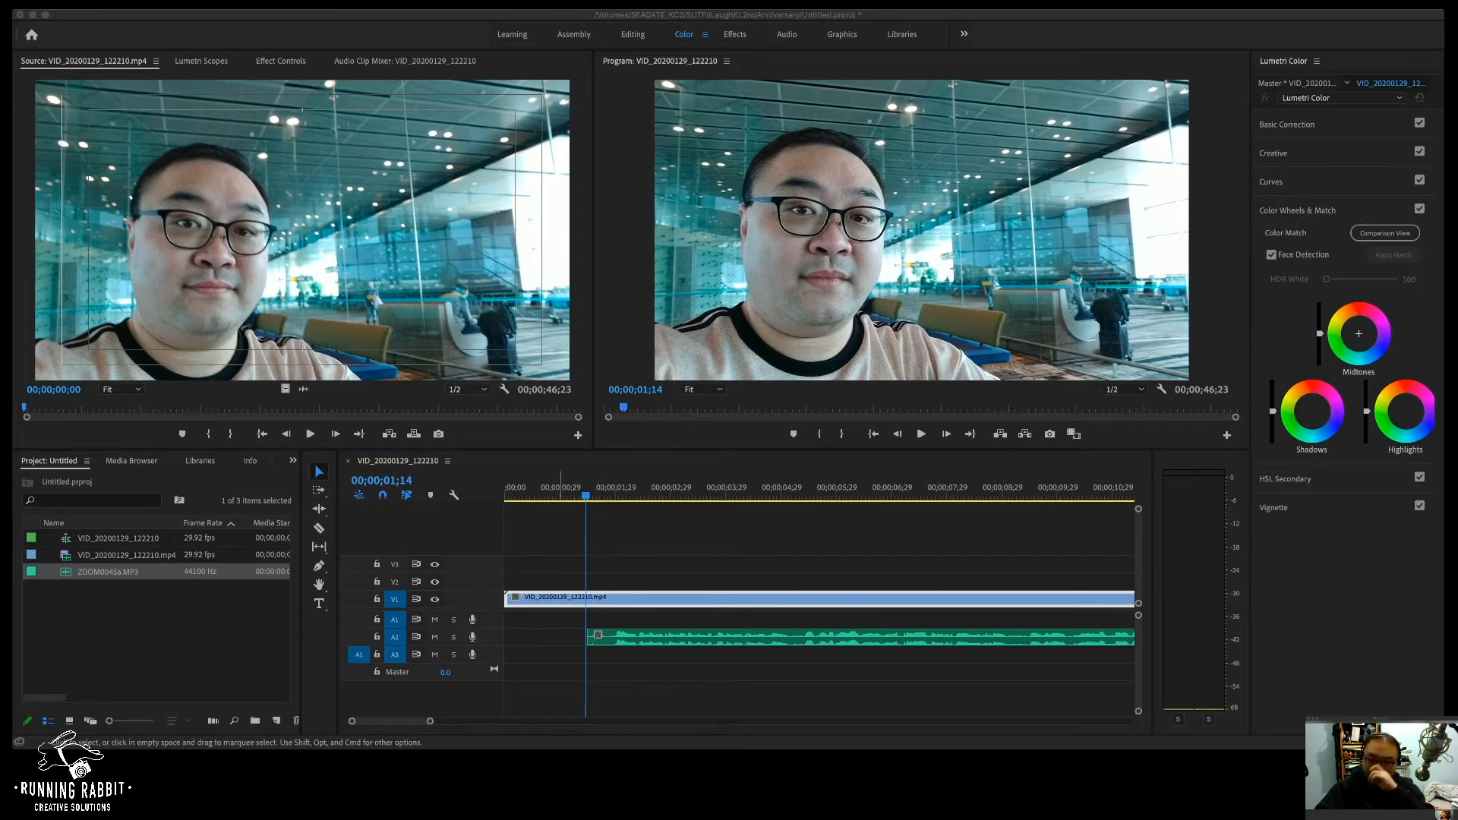
pyautogui.click(281, 61)
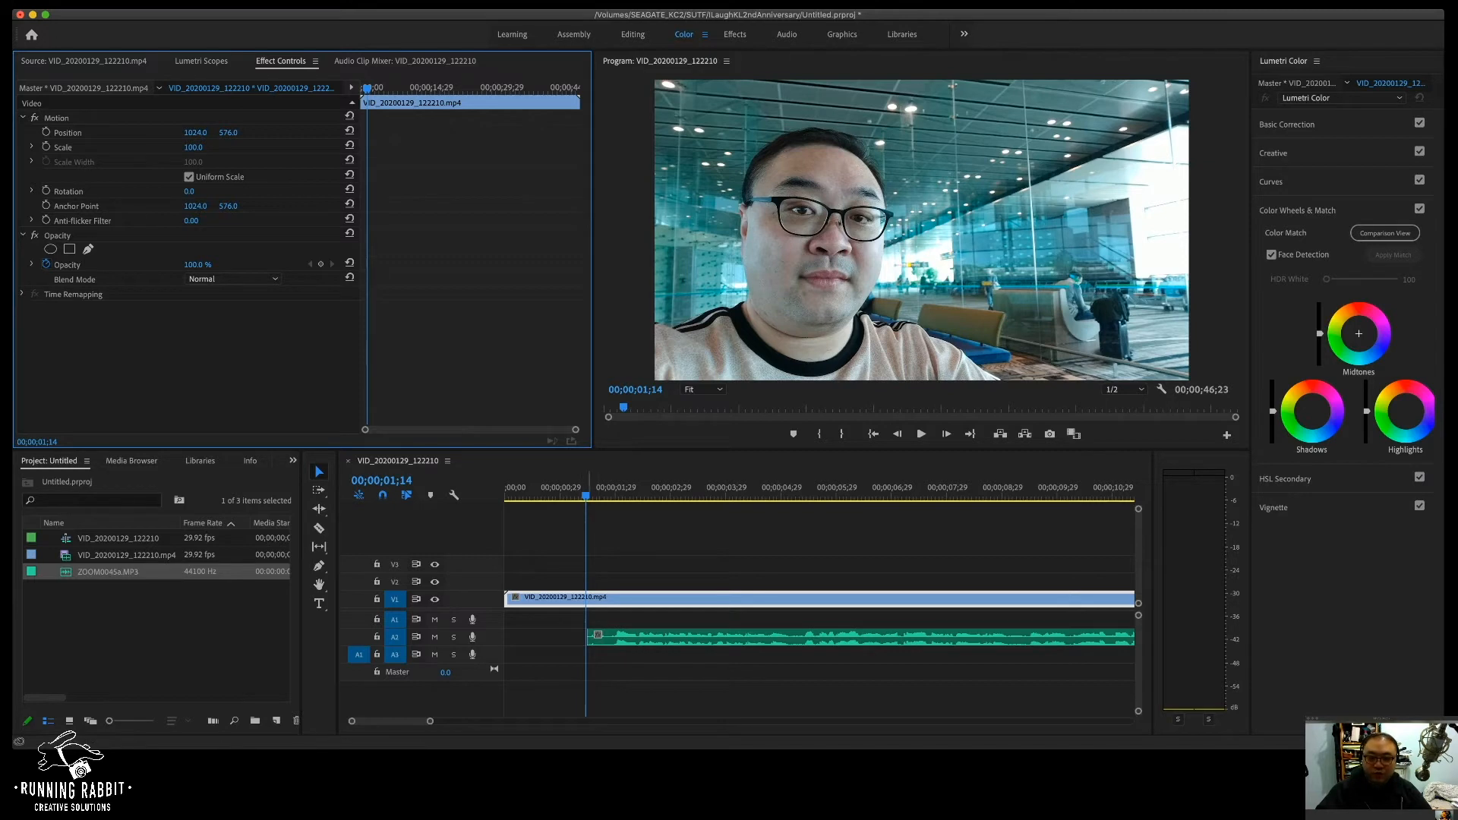
pyautogui.hotkey('shift', '3')
pyautogui.press('Right')
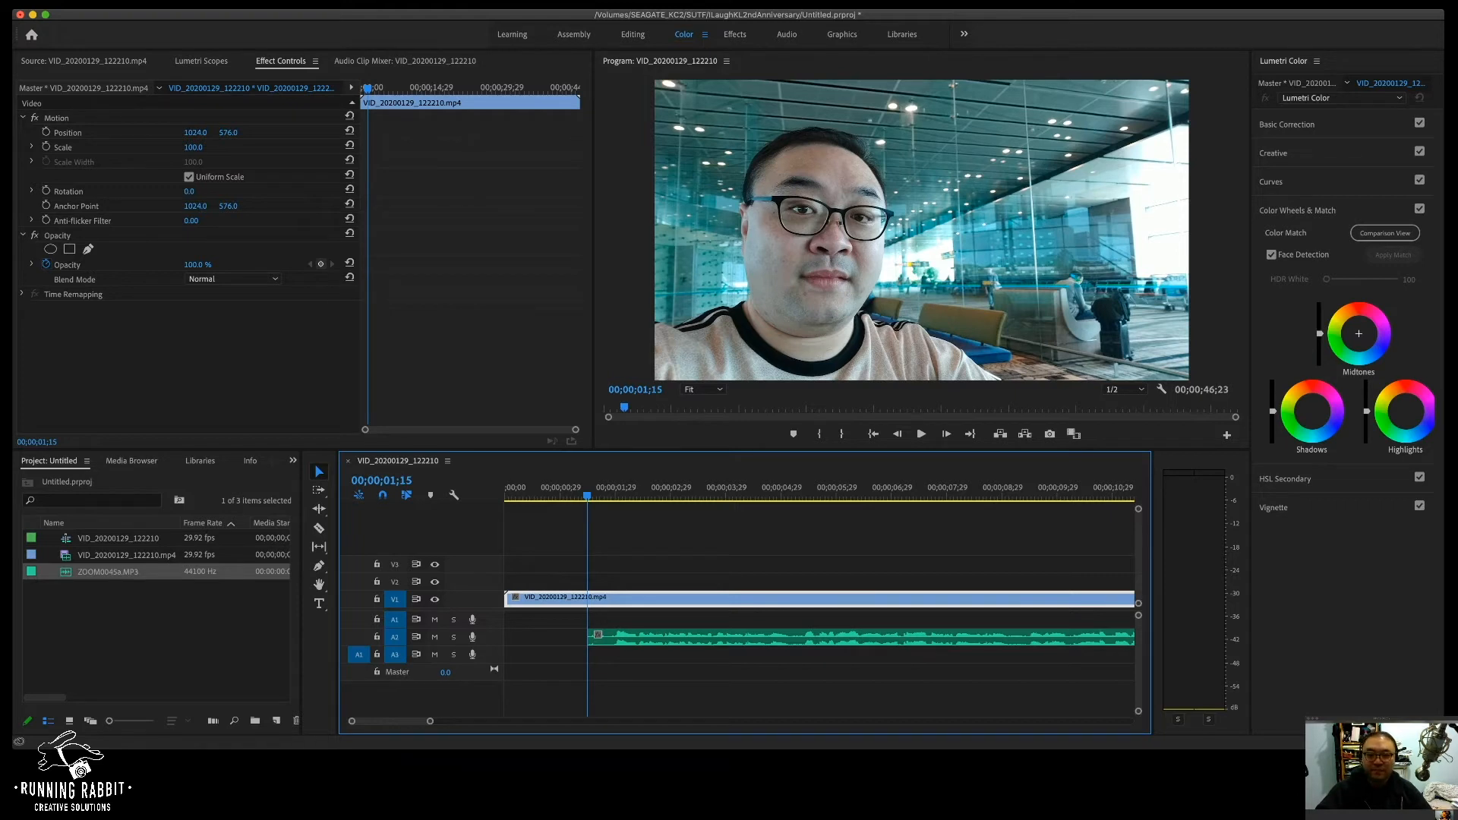
pyautogui.click(320, 264)
pyautogui.moveTo(575, 430); pyautogui.dragTo(449, 430)
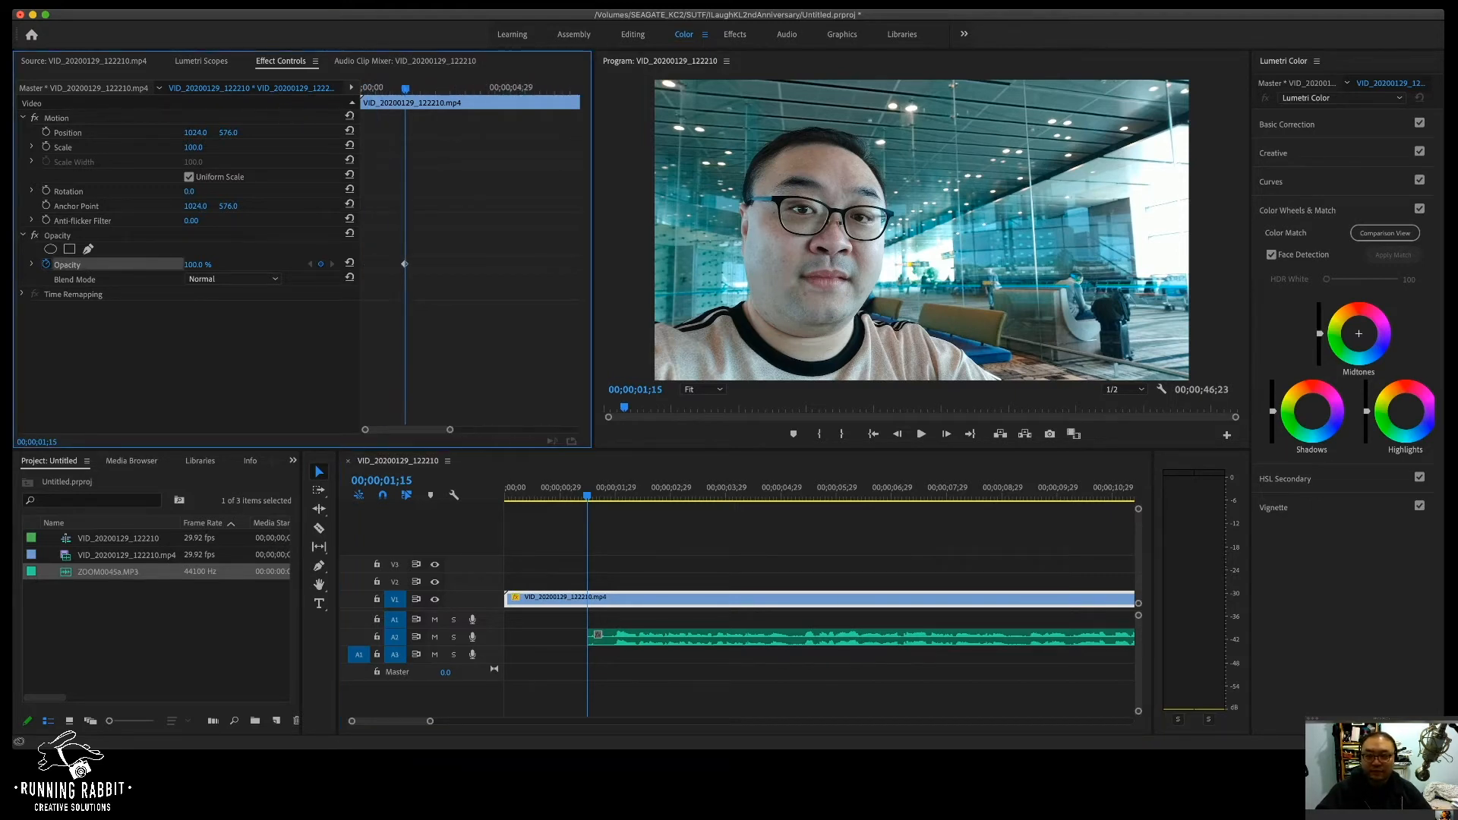
# Step: Add an opacity keyframe at the video clip's start, 00;00;00;00, and go back and forth between the two keyframes
pyautogui.press('Home')
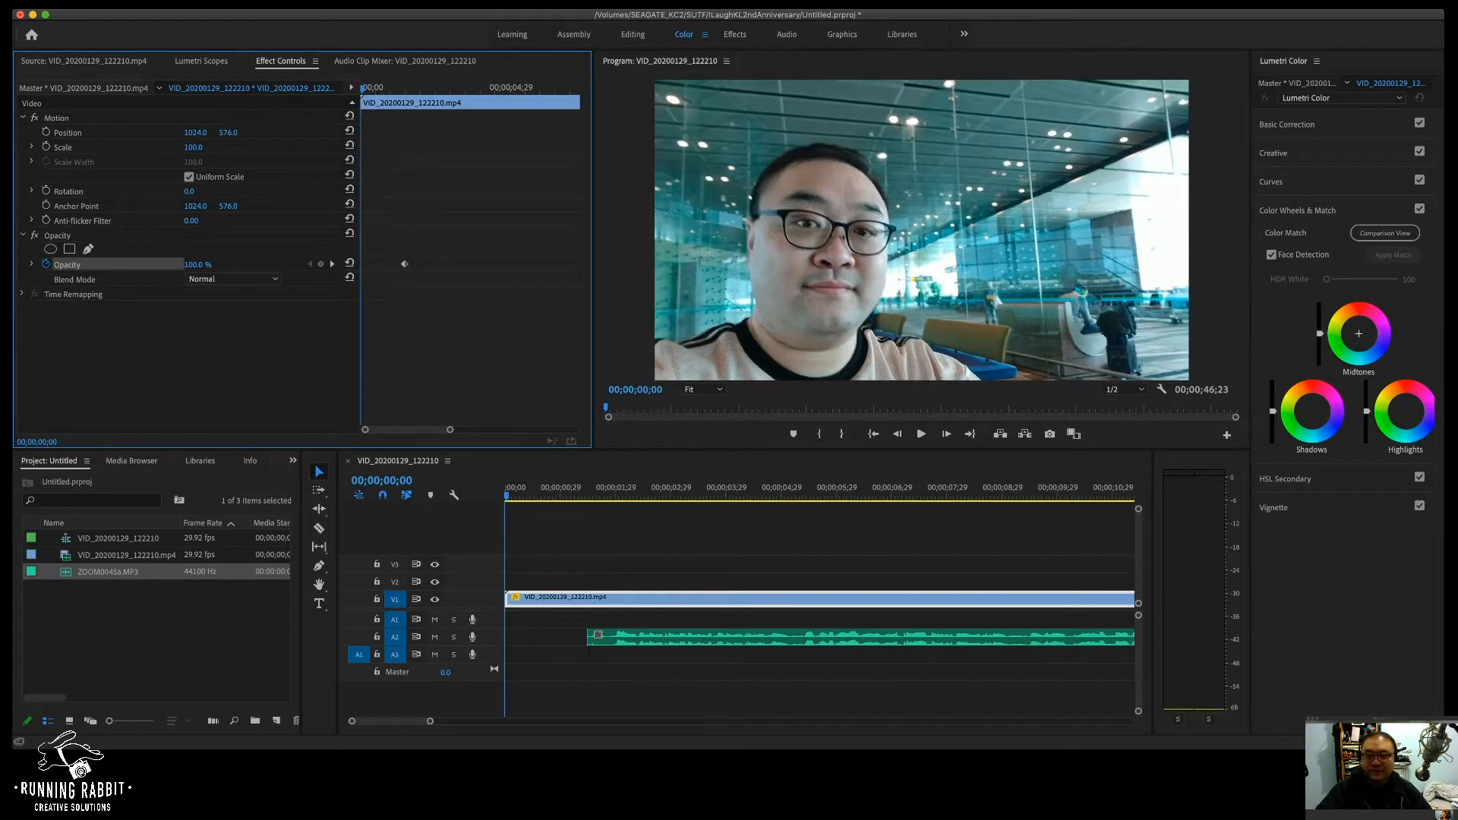
pyautogui.click(320, 264)
pyautogui.click(332, 265)
pyautogui.click(310, 265)
pyautogui.click(332, 264)
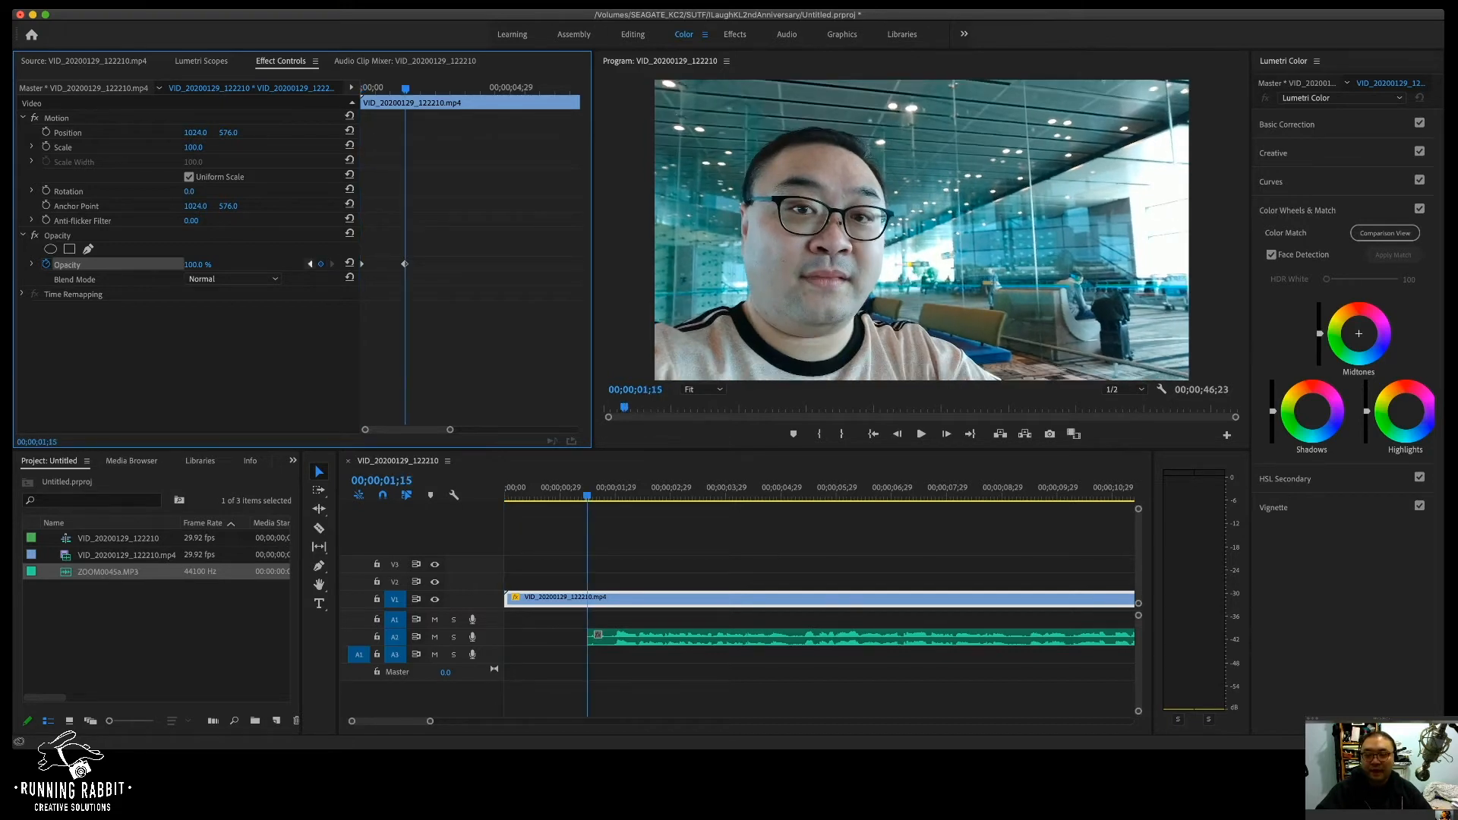
pyautogui.click(310, 264)
pyautogui.click(332, 265)
pyautogui.click(309, 264)
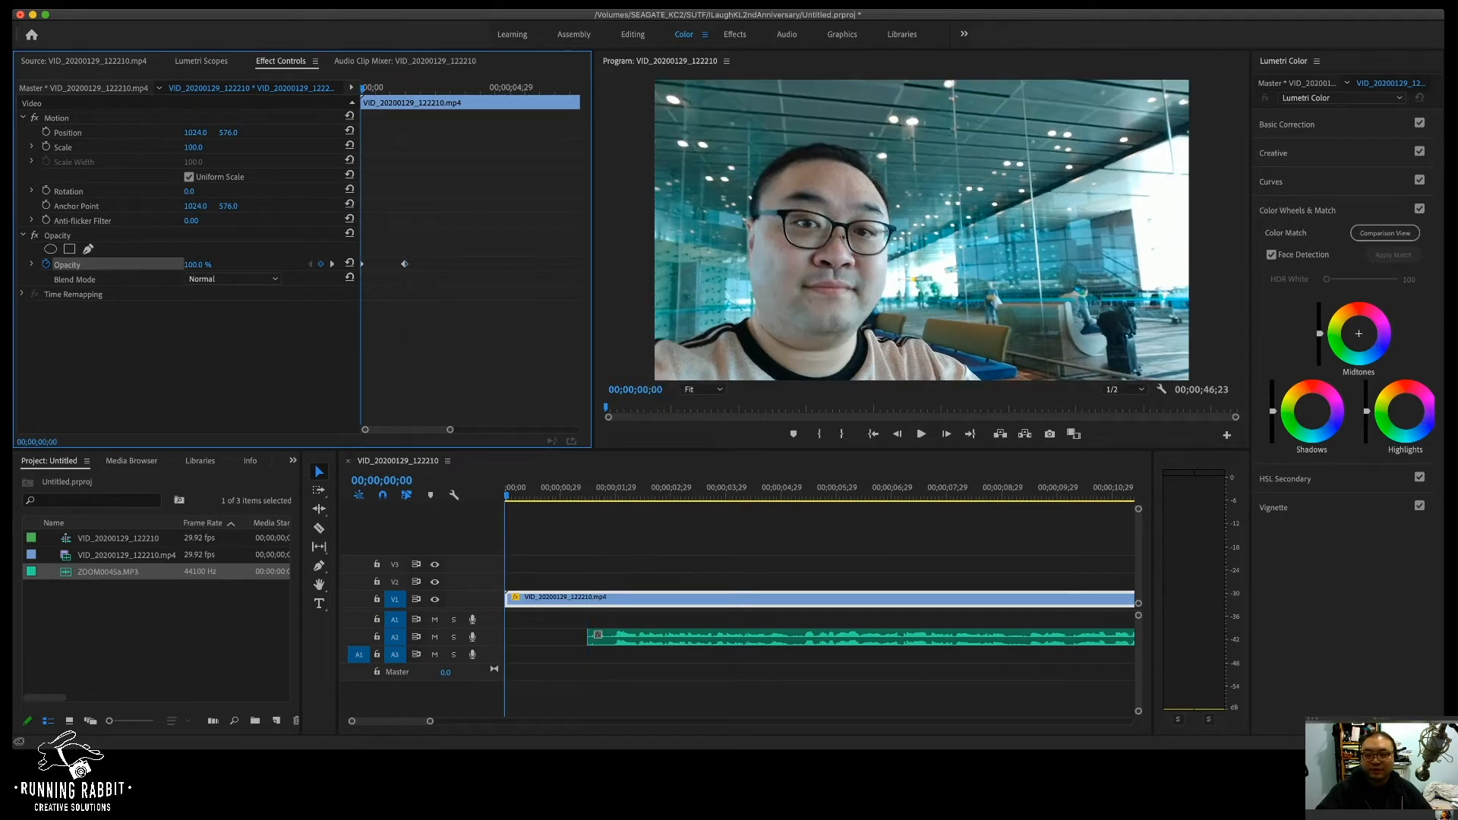
pyautogui.click(332, 264)
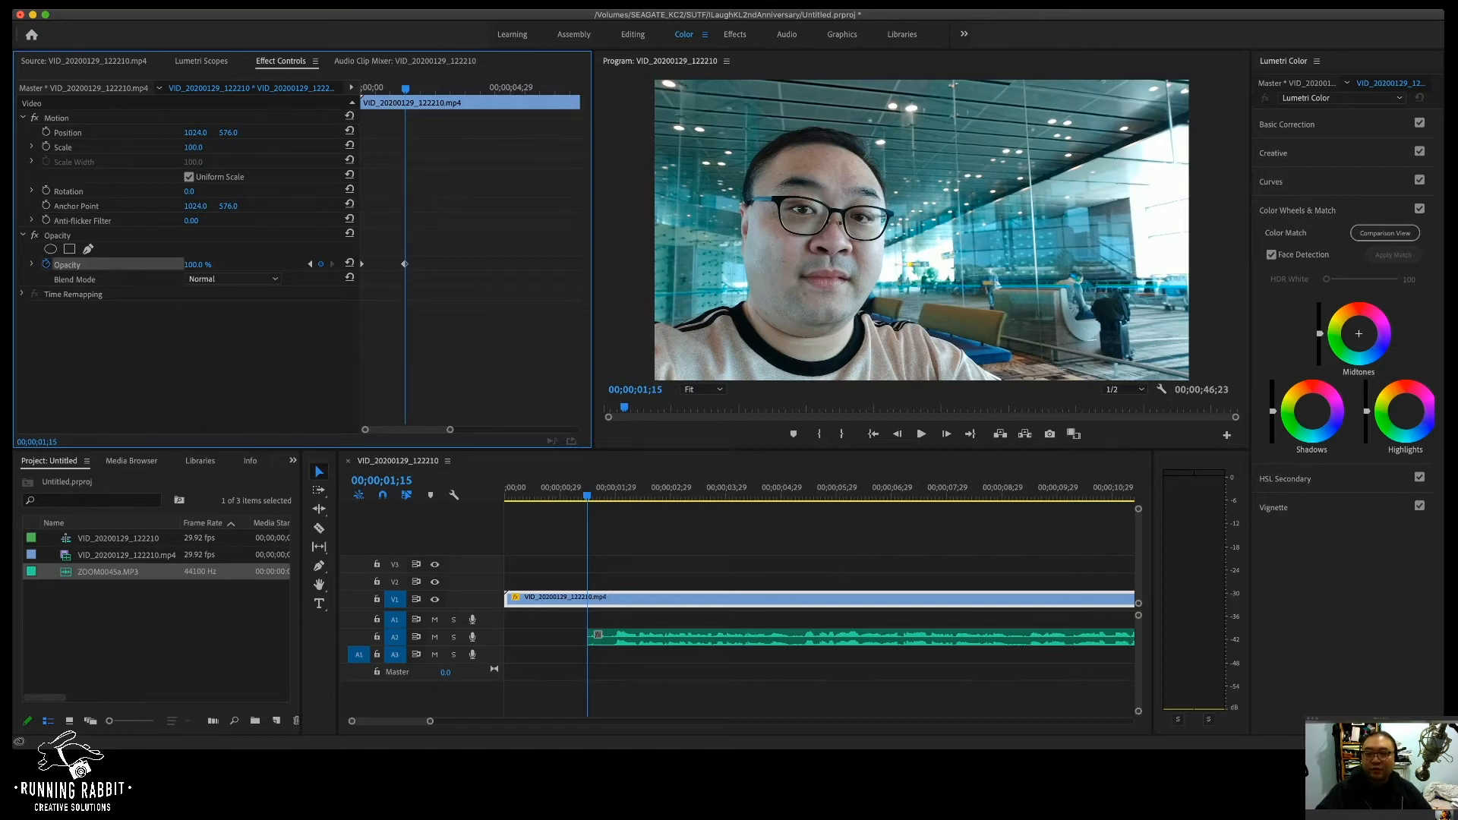
# Step: Set the video clip's opacity to 0% at its first keyframe, 00;00;00;00
pyautogui.click(309, 264)
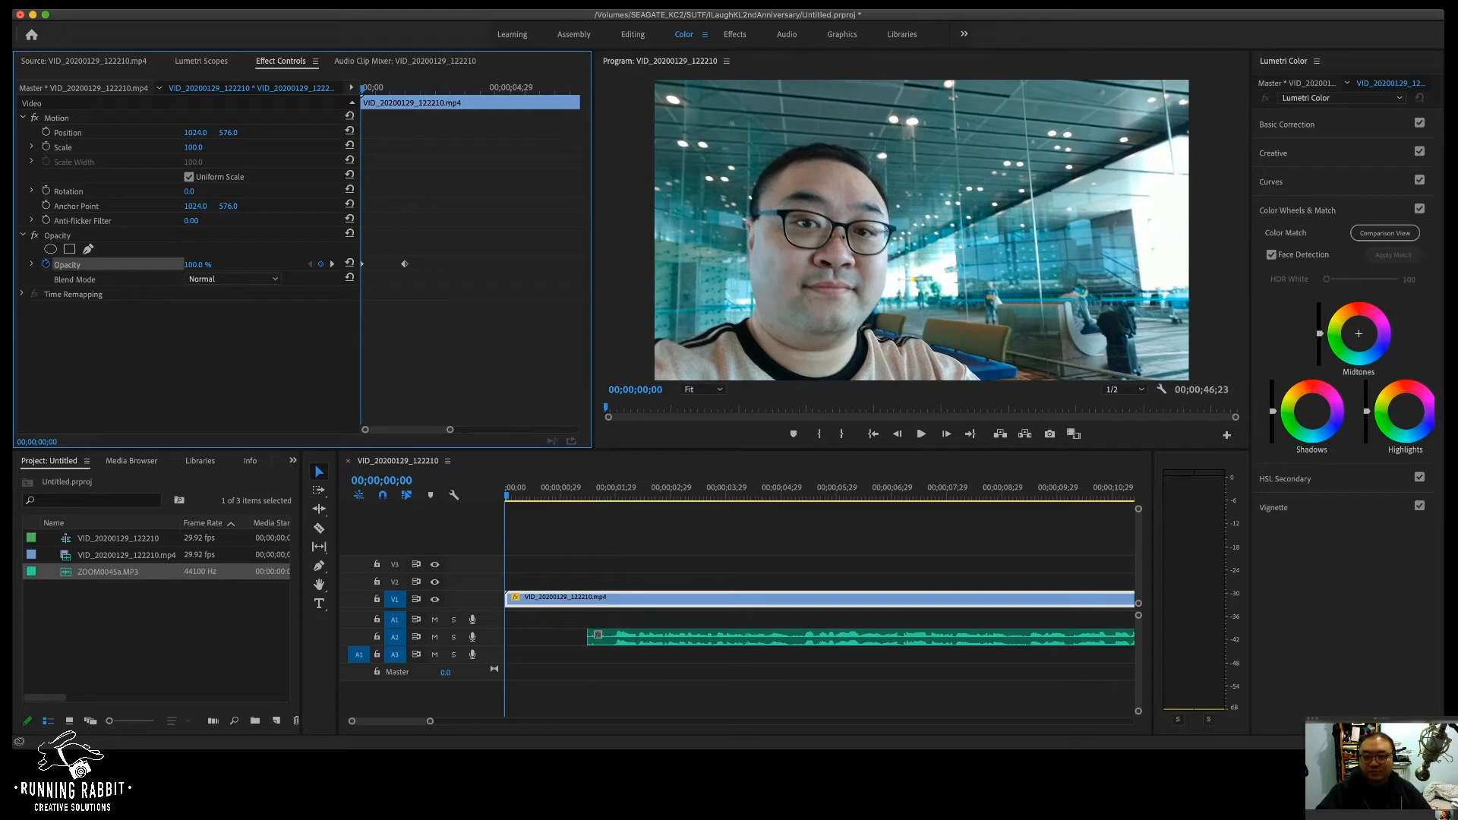
pyautogui.click(198, 265)
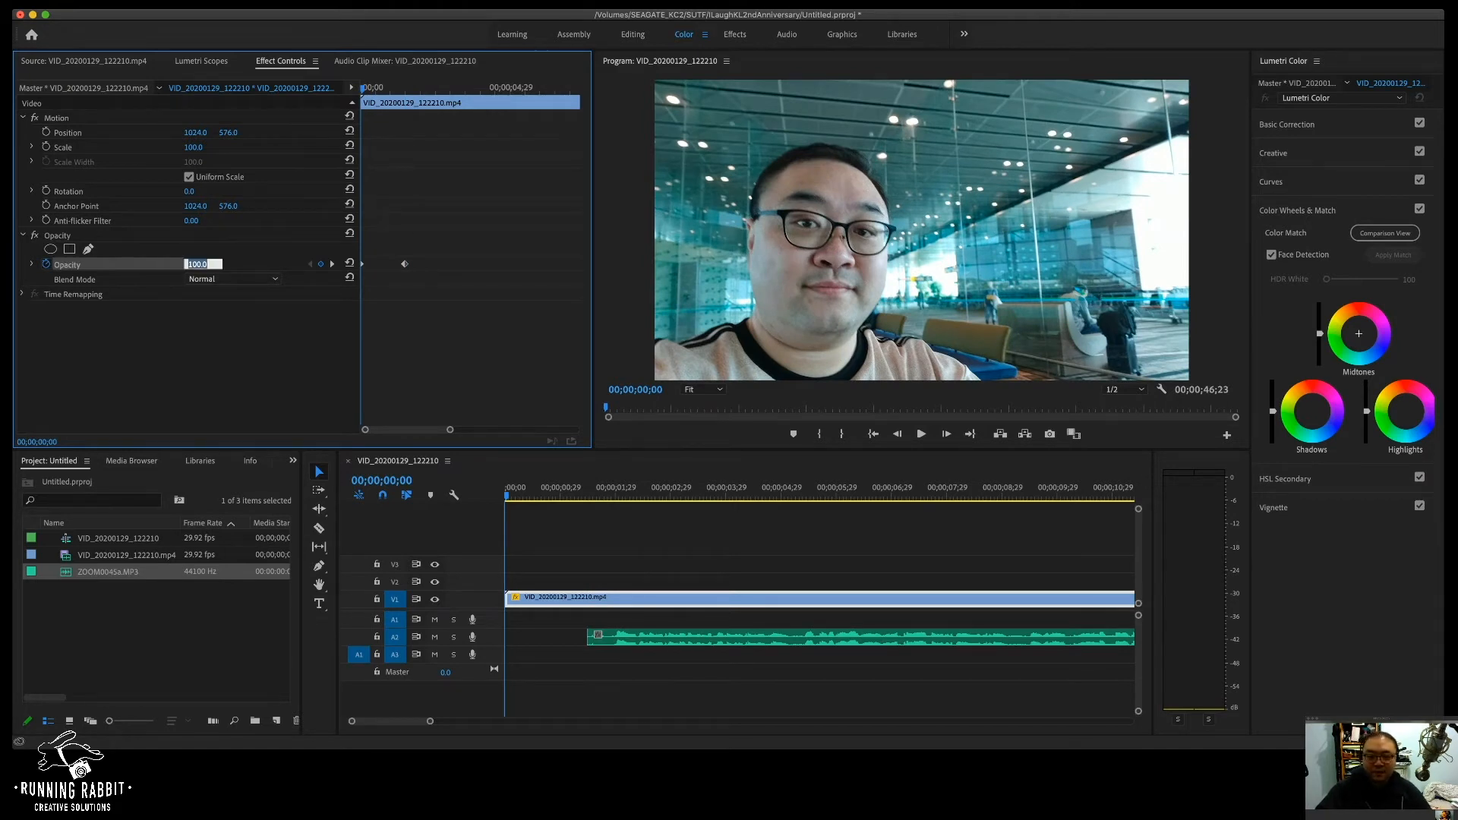
pyautogui.write('0')
pyautogui.press('Return')
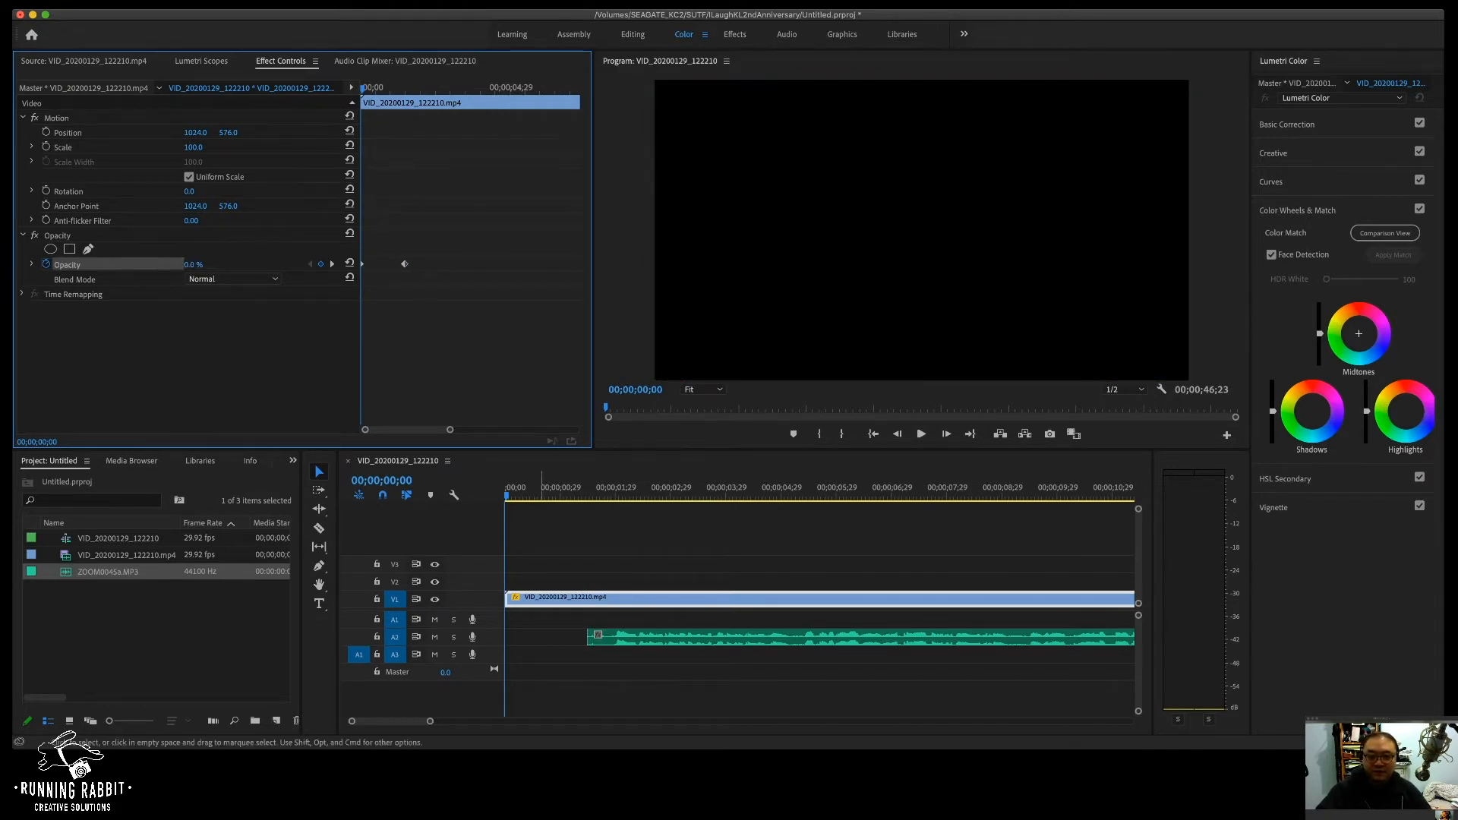
# Step: Play the opening of the sequence twice from 00;00;00;00 to check the video's fade-in against the start of the audio
pyautogui.moveTo(506, 495); pyautogui.dragTo(505, 495)
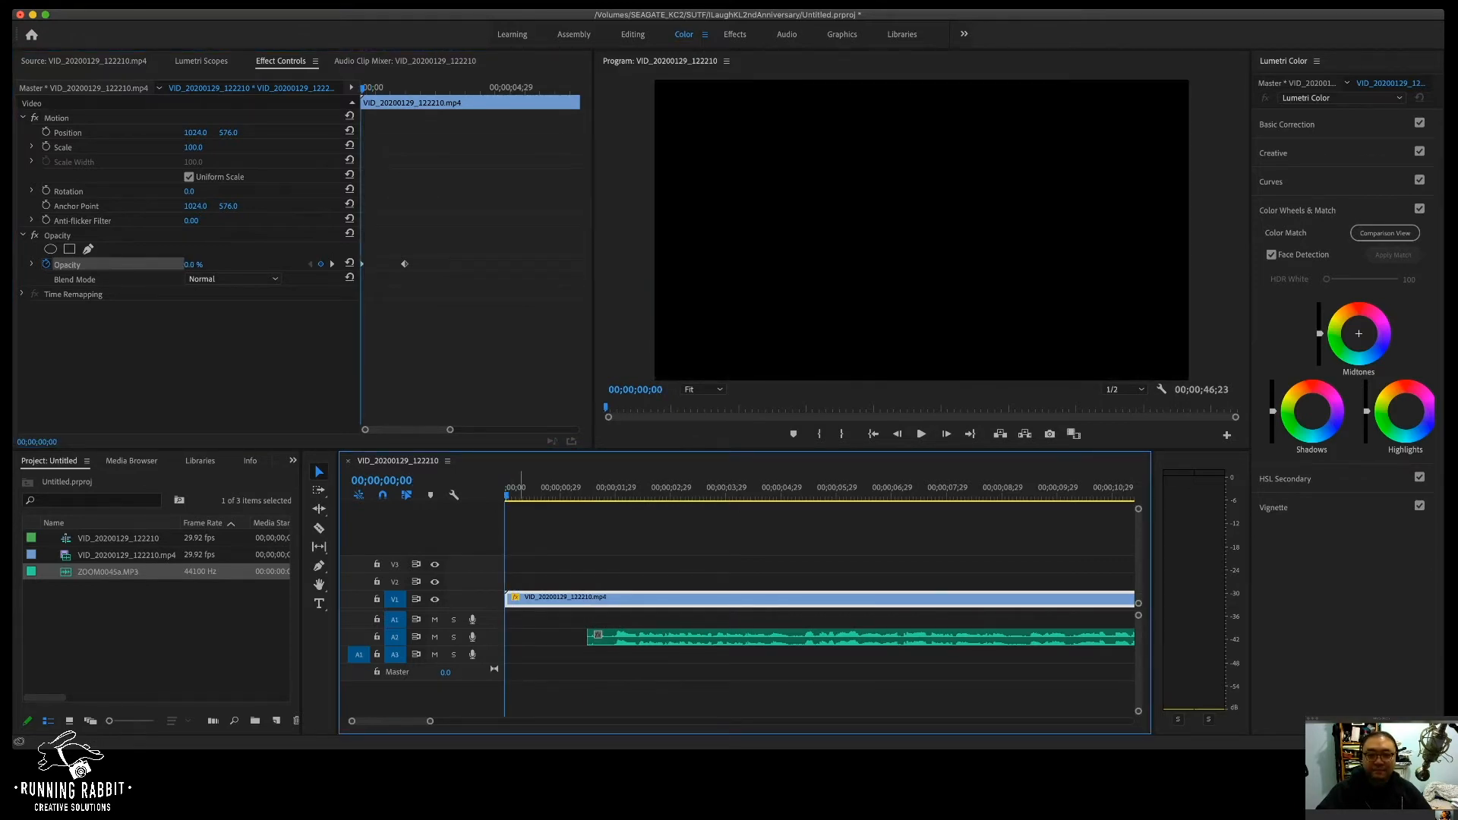
pyautogui.press('space')
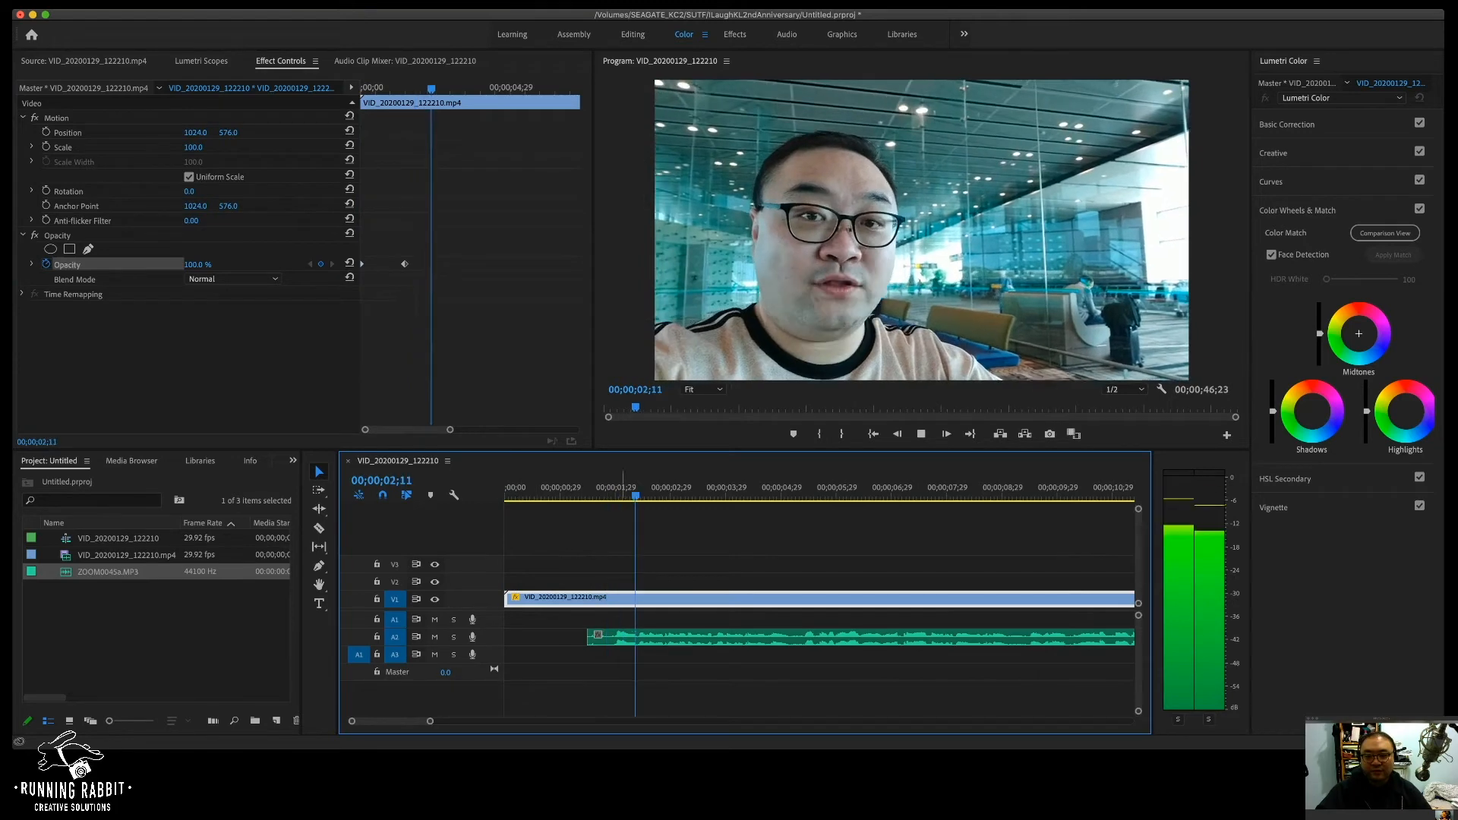
pyautogui.press('space')
pyautogui.click(511, 490)
pyautogui.moveTo(515, 490); pyautogui.dragTo(505, 489)
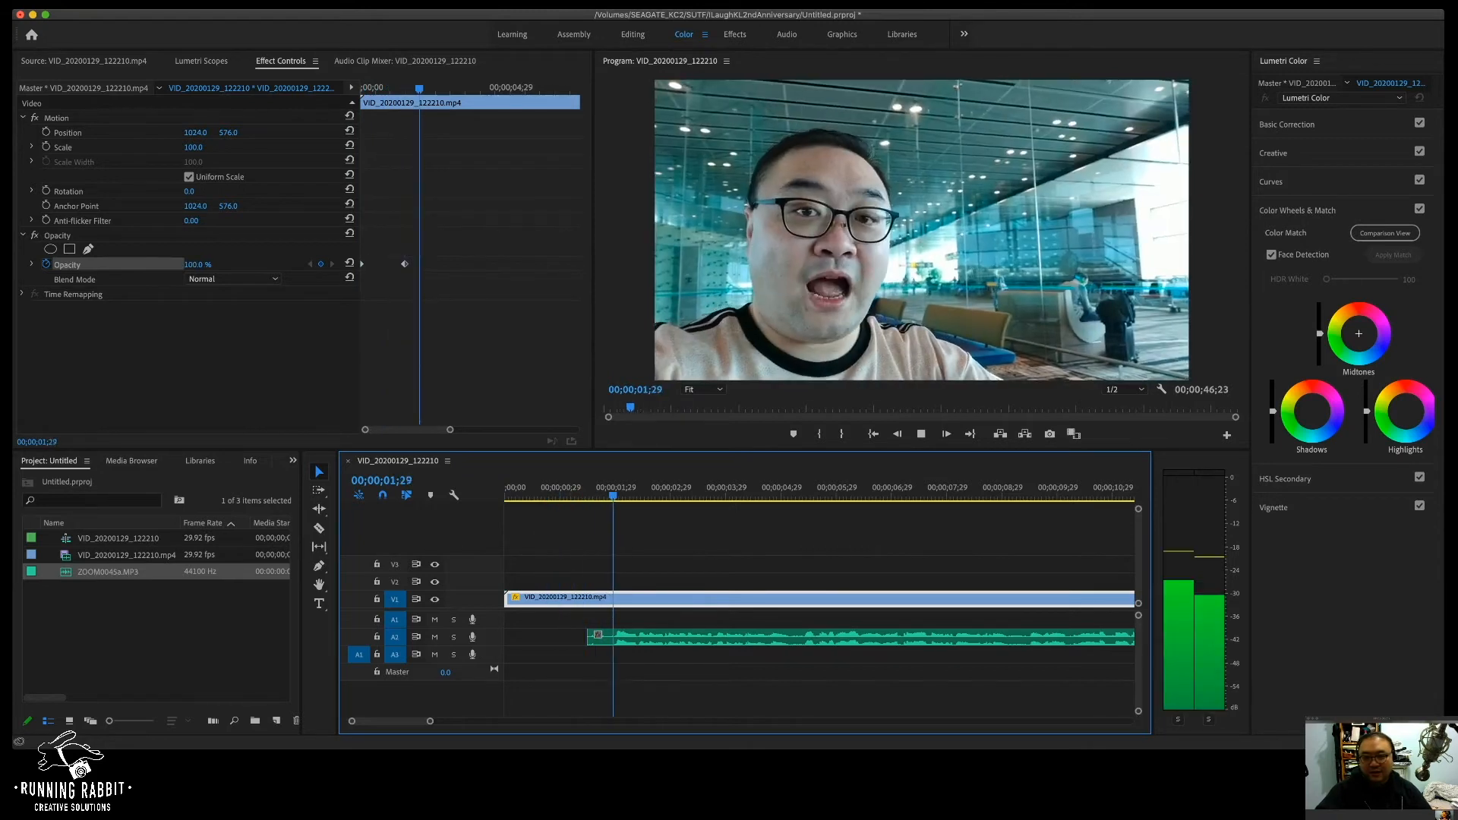
pyautogui.press('space')
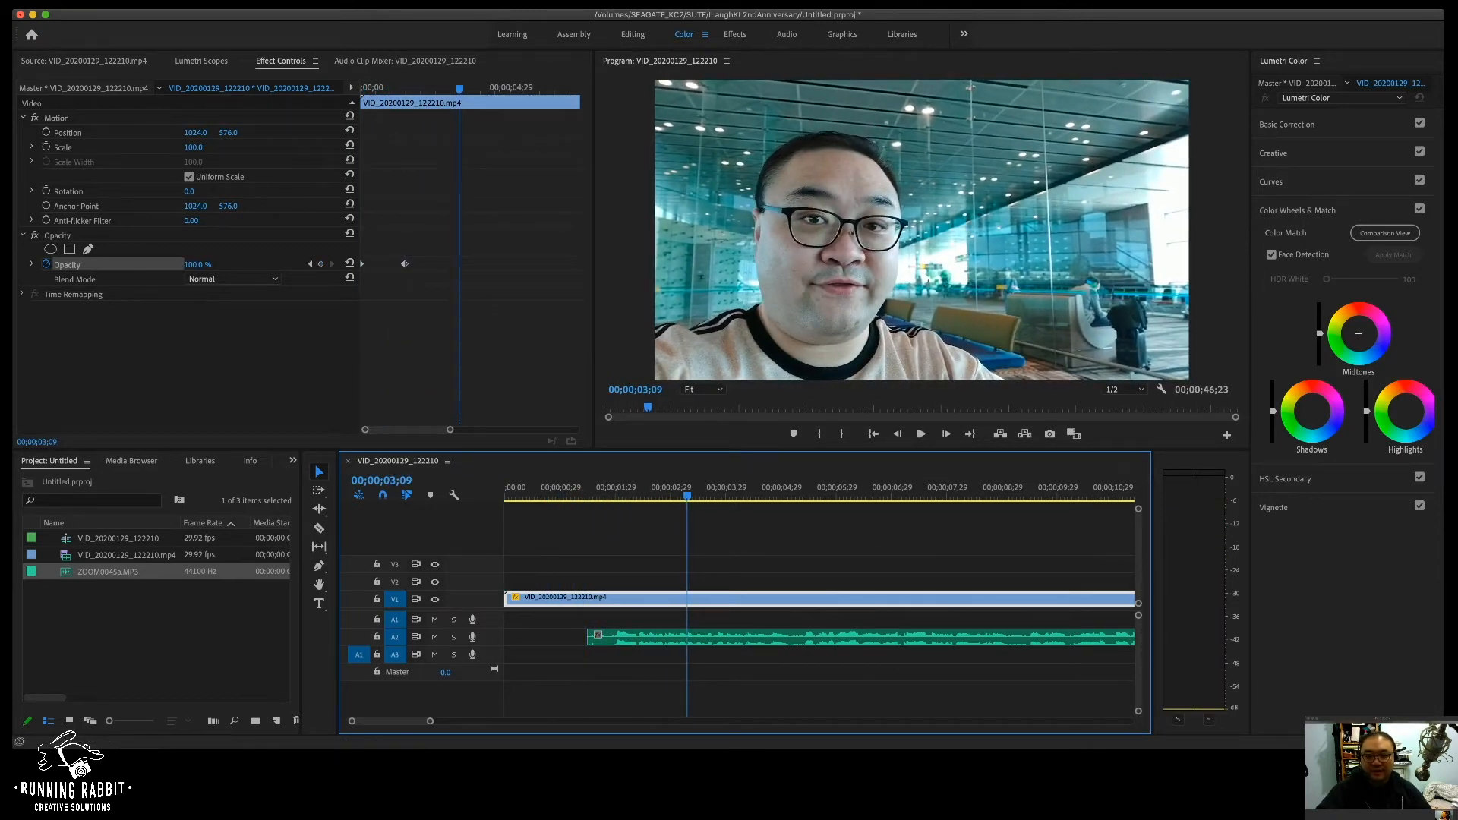
# Step: Add an opacity keyframe to the V1 video clip at 00;00;45;25, where the A2 audio ends
pyautogui.hscroll(15, 819, 600)
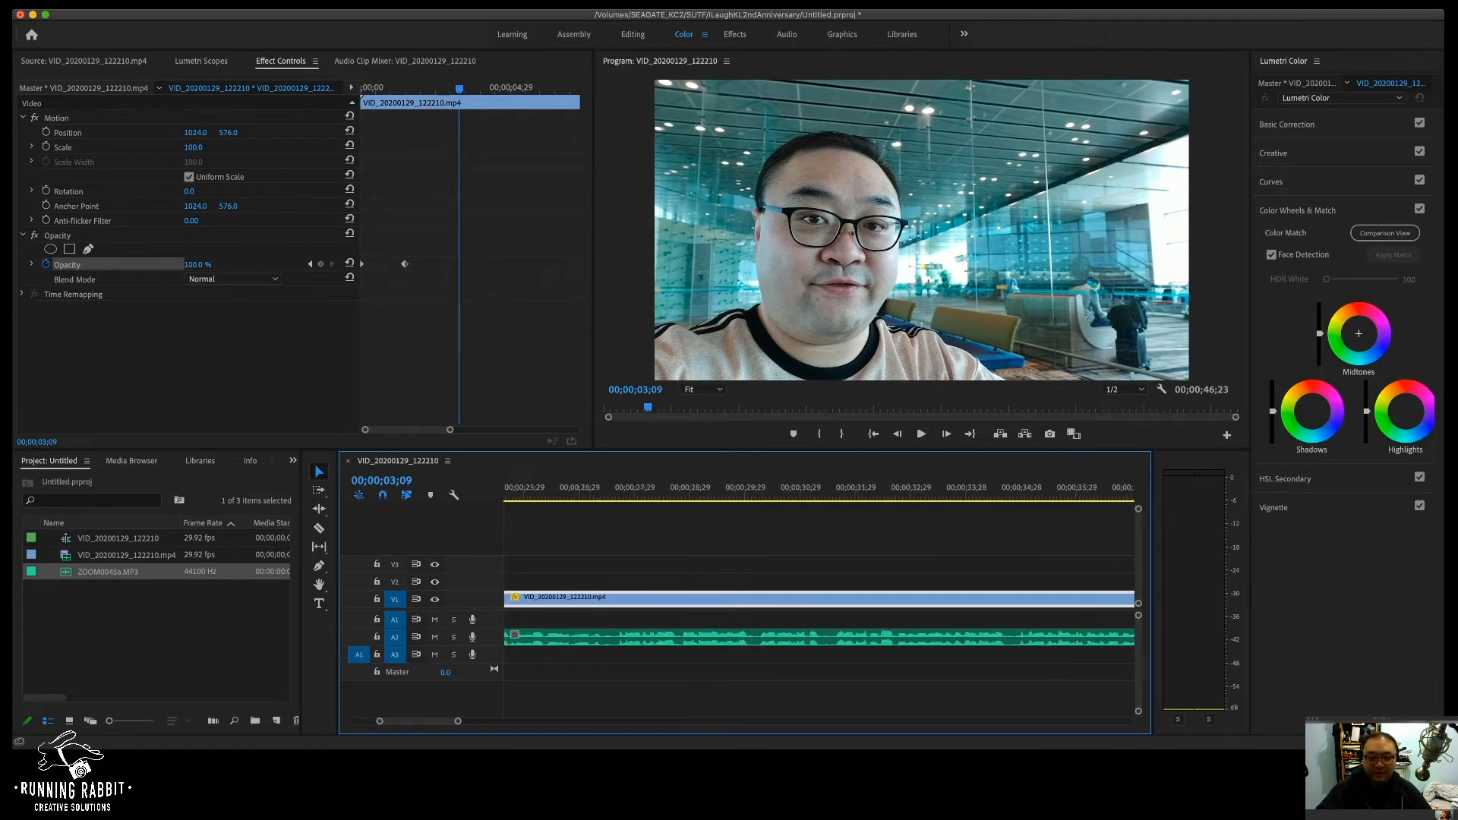
pyautogui.hscroll(-5, 819, 600)
pyautogui.hscroll(1, 819, 600)
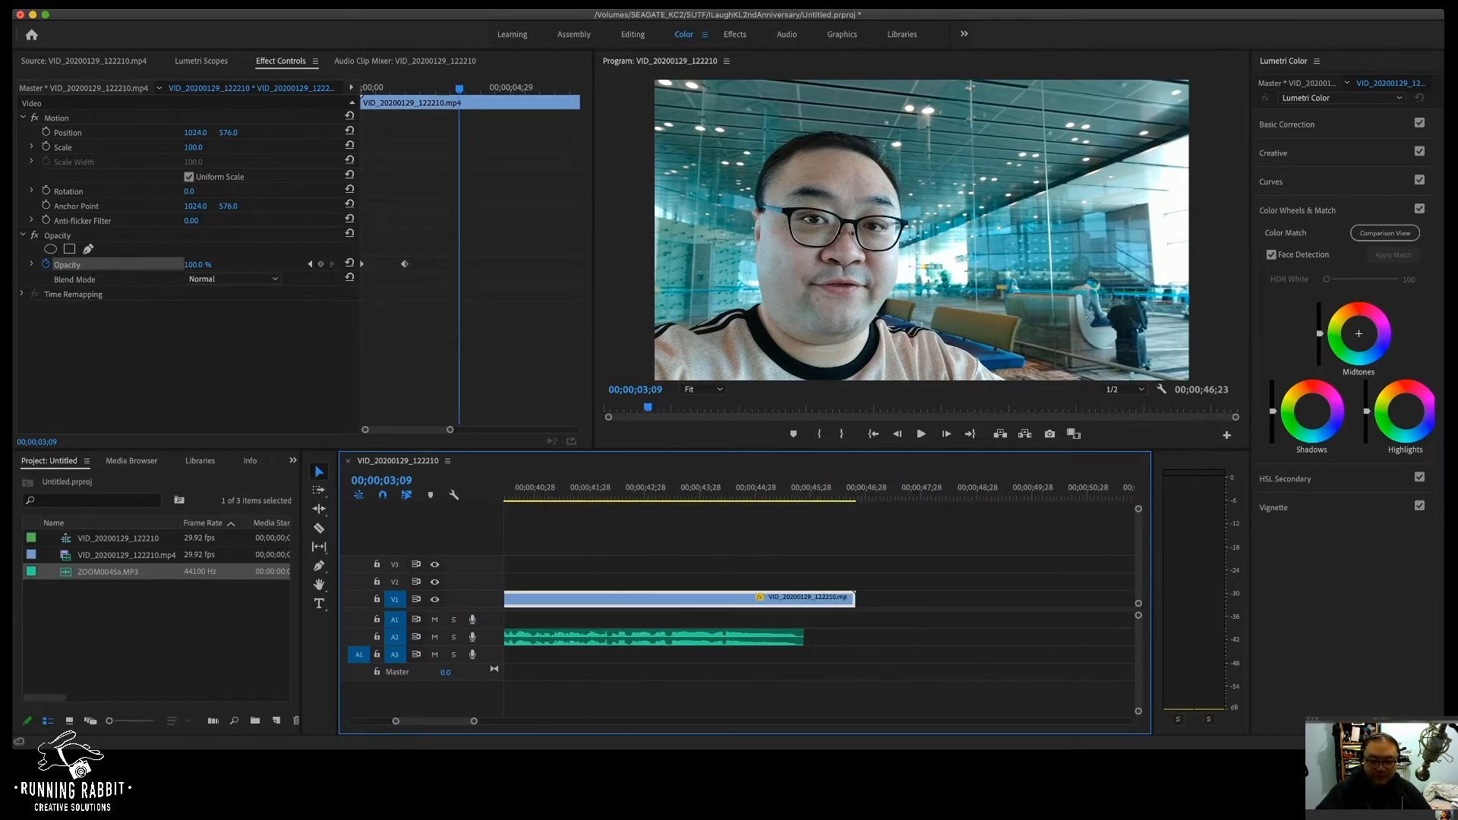
pyautogui.moveTo(799, 488); pyautogui.dragTo(807, 487)
pyautogui.press('Left')
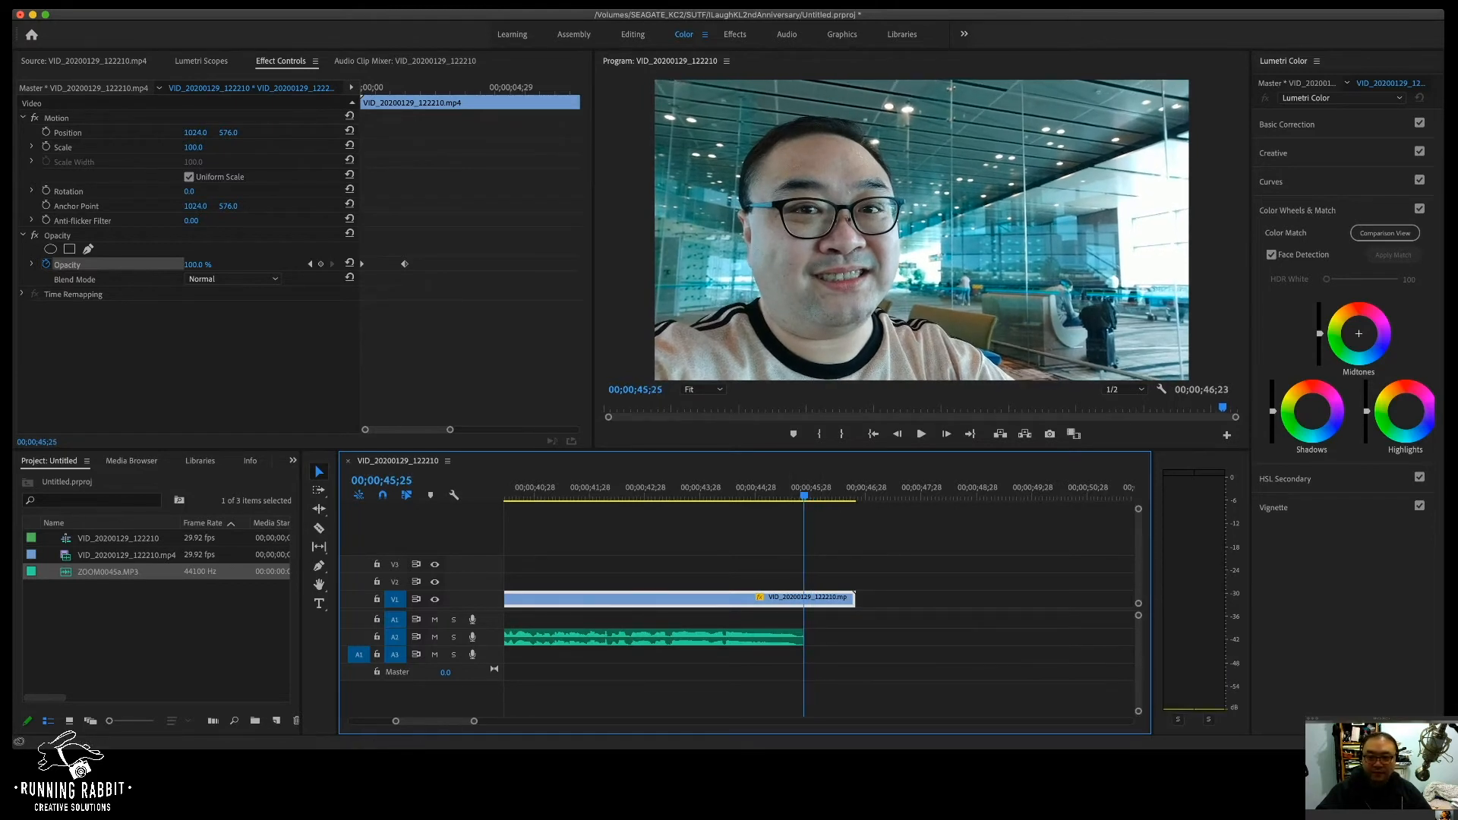
pyautogui.hotkey('shift', '5')
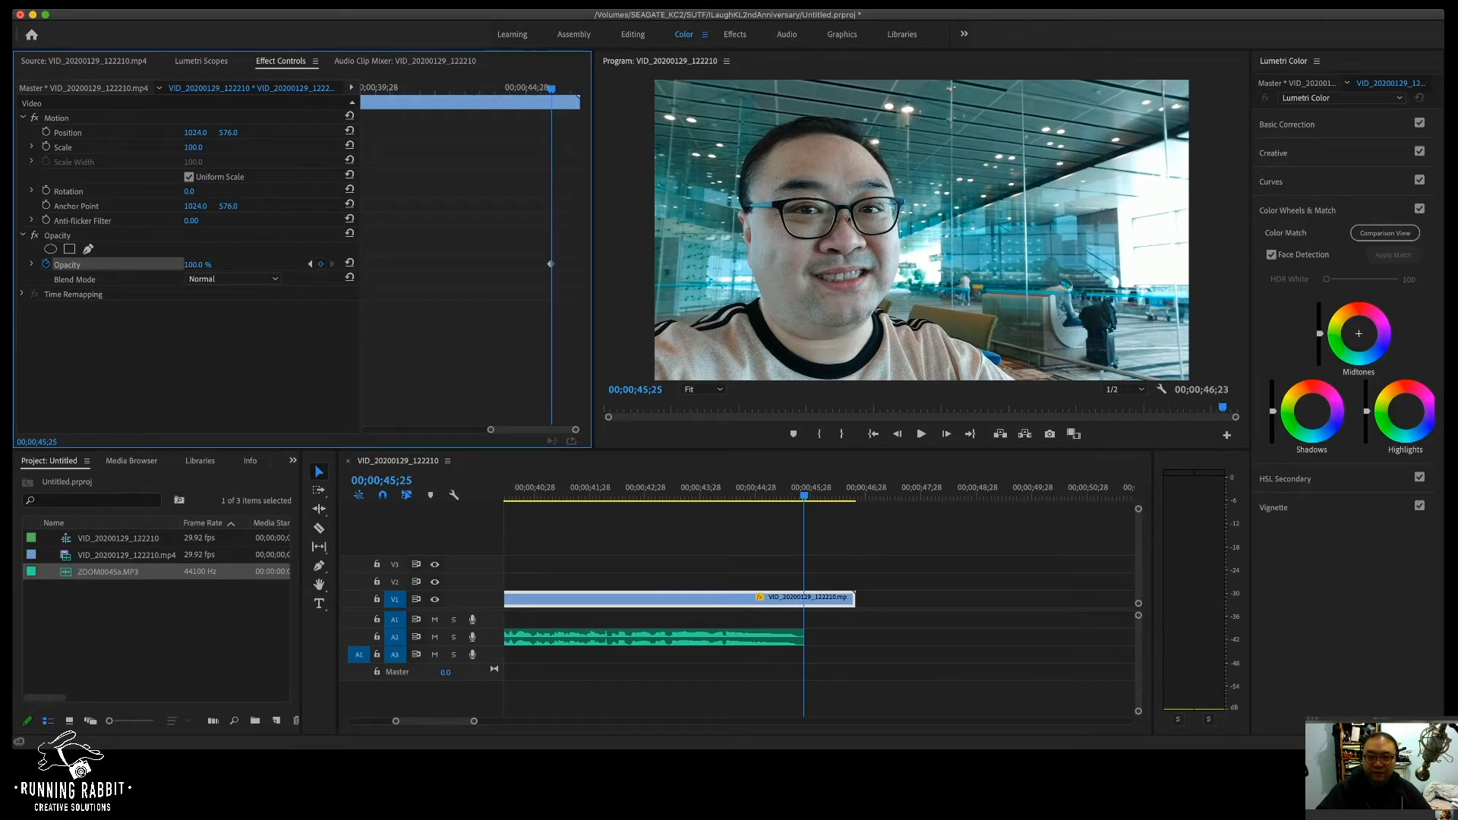
# Step: Add an opacity keyframe near the very end of the V1 video clip, at 00;00;46;21
pyautogui.press('space')
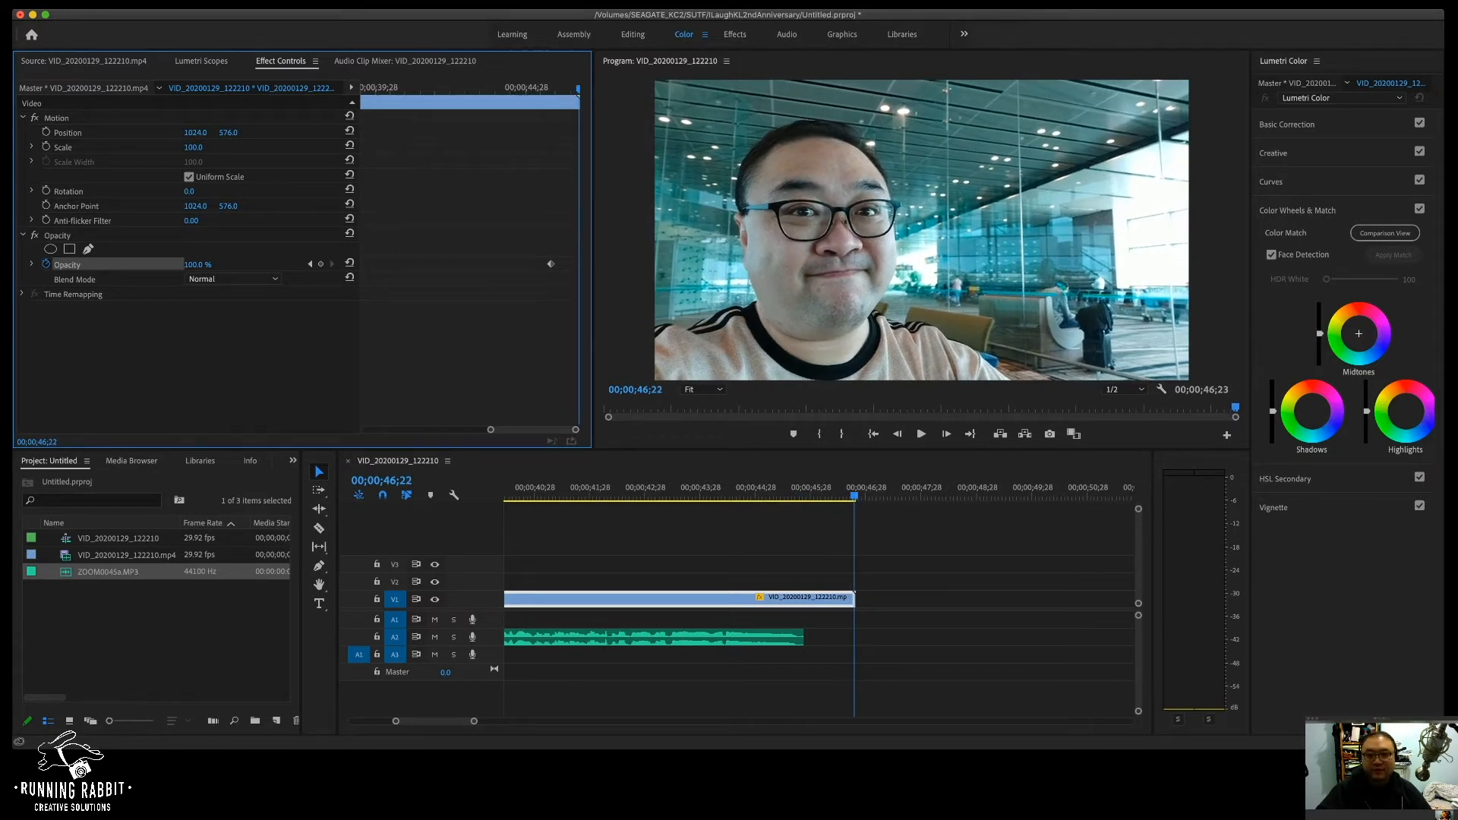
pyautogui.press('Left')
pyautogui.press('Left')
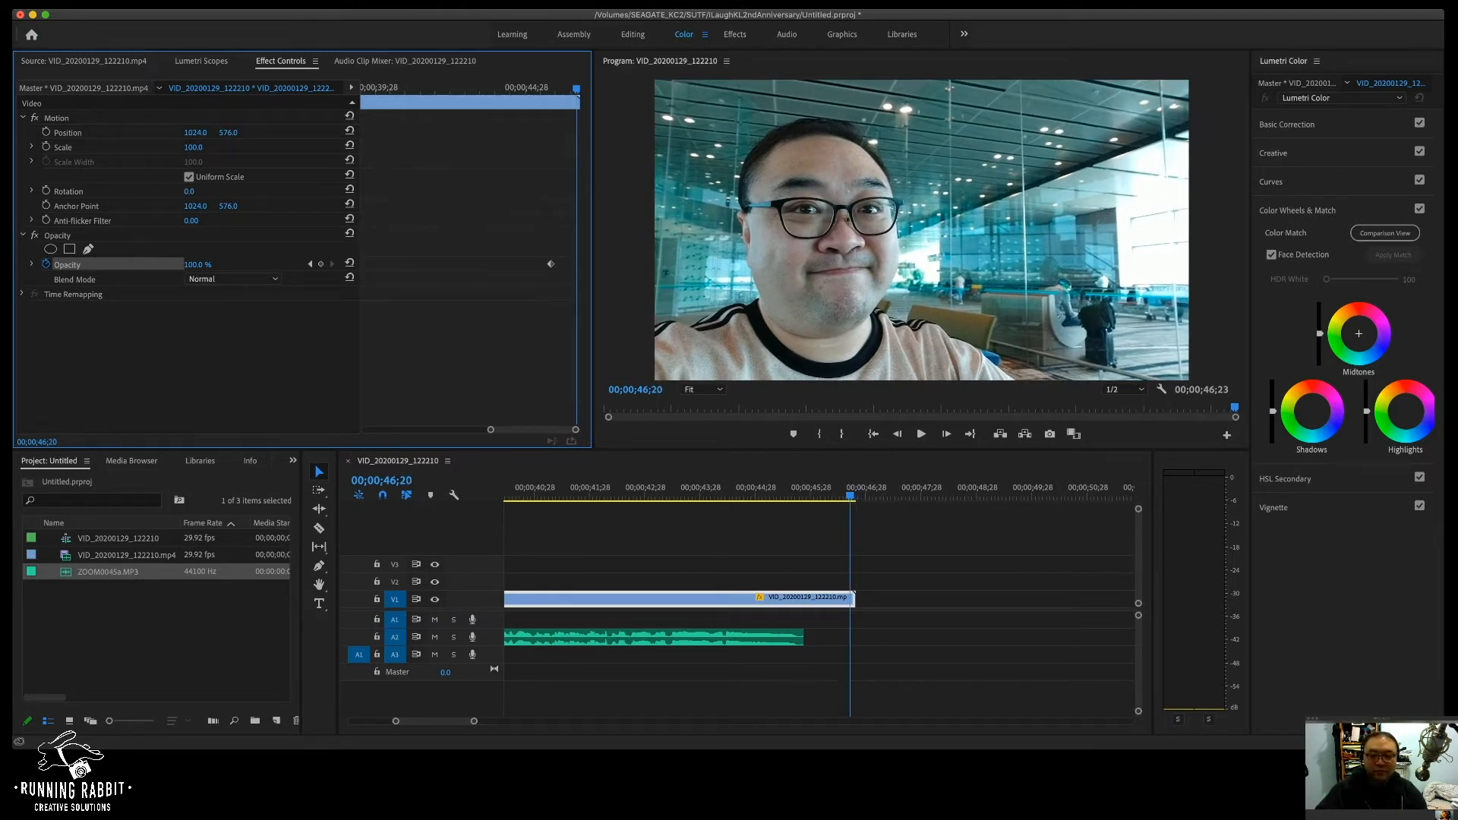
pyautogui.press('Right')
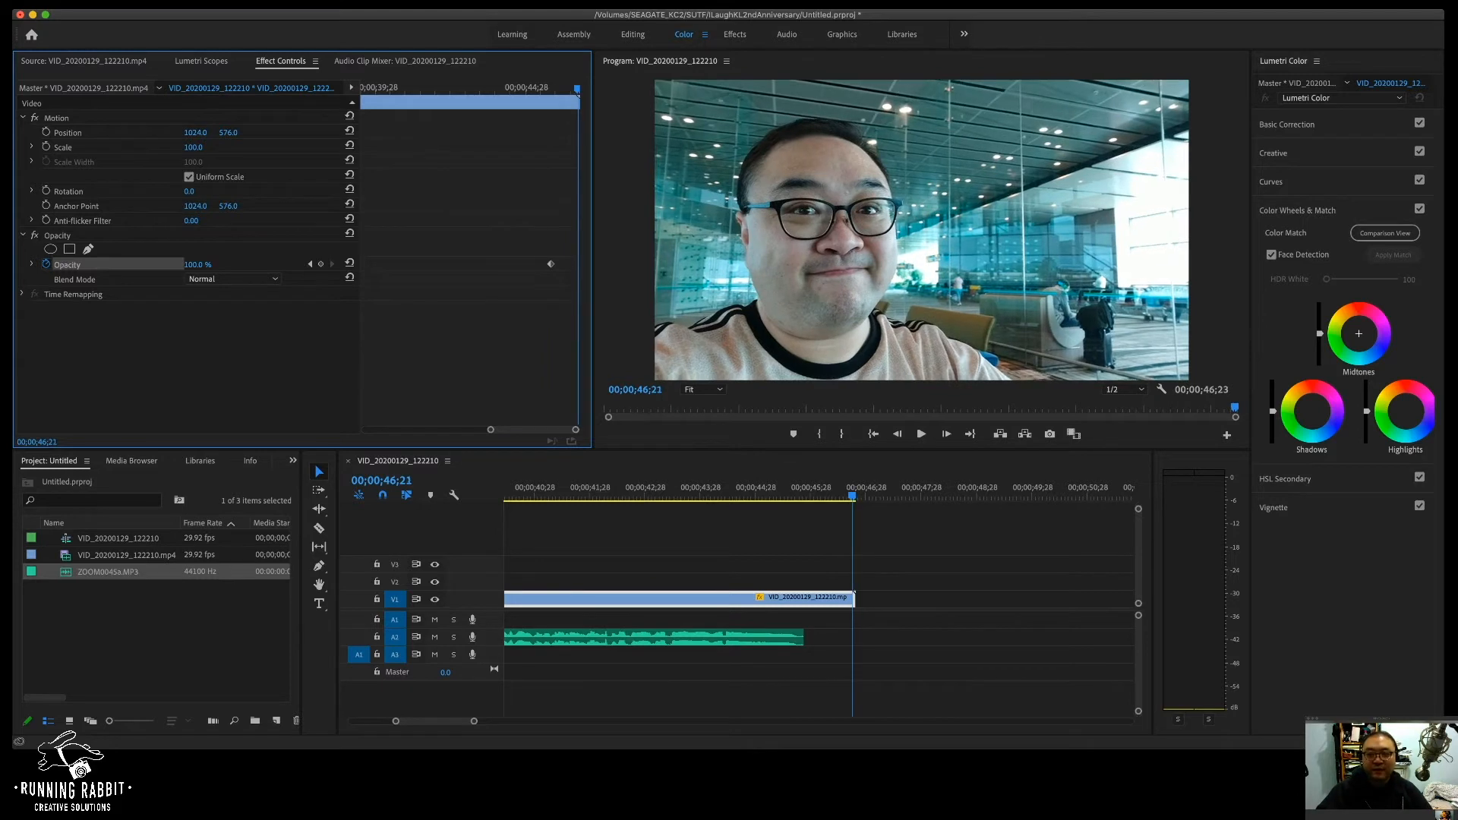
pyautogui.click(321, 264)
# Step: Step between the two ending keyframes, set the opacity at 00;00;46;21 to 0%, and play the fade-out
pyautogui.click(309, 264)
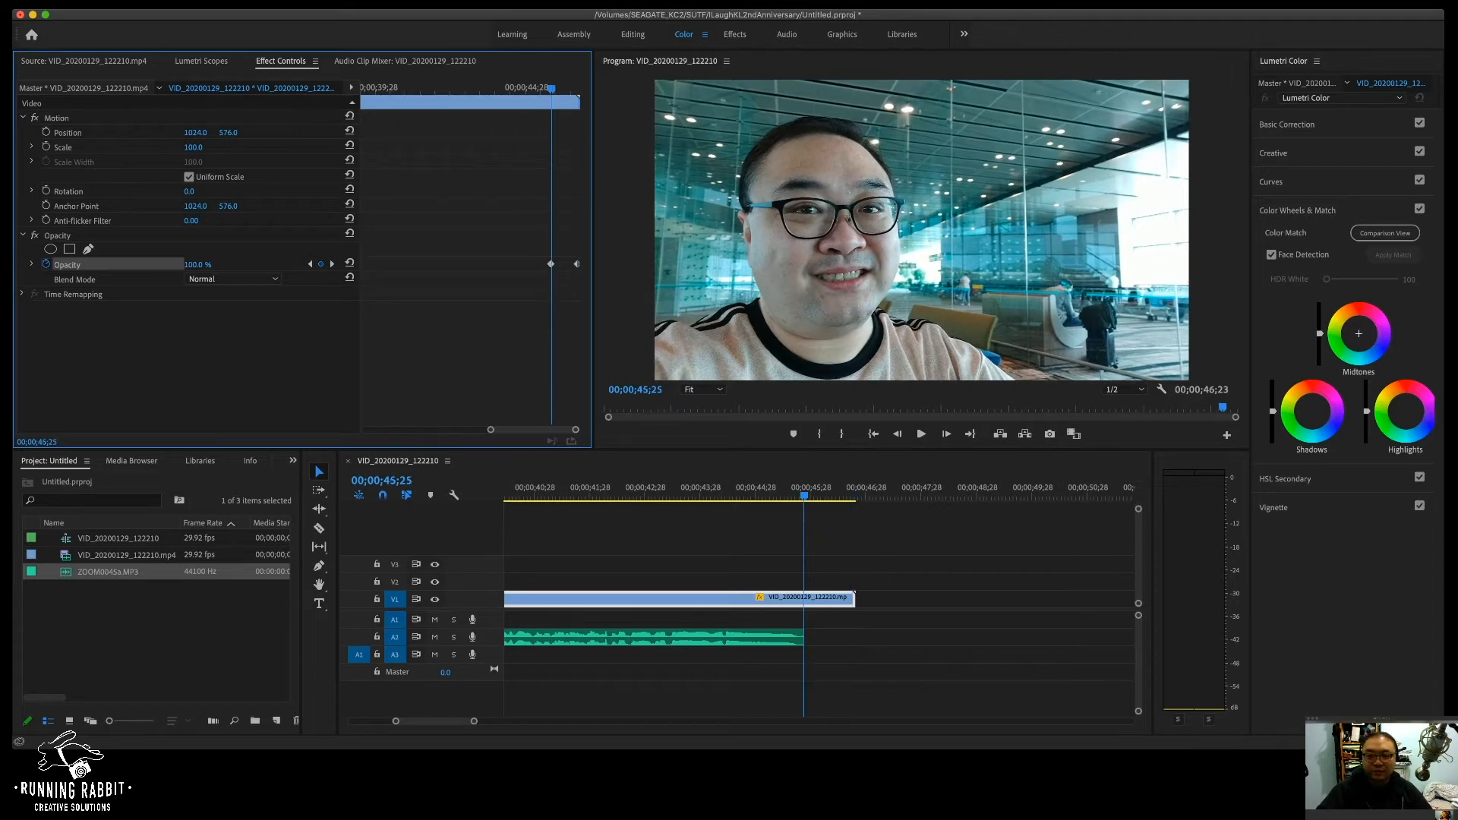
pyautogui.click(332, 265)
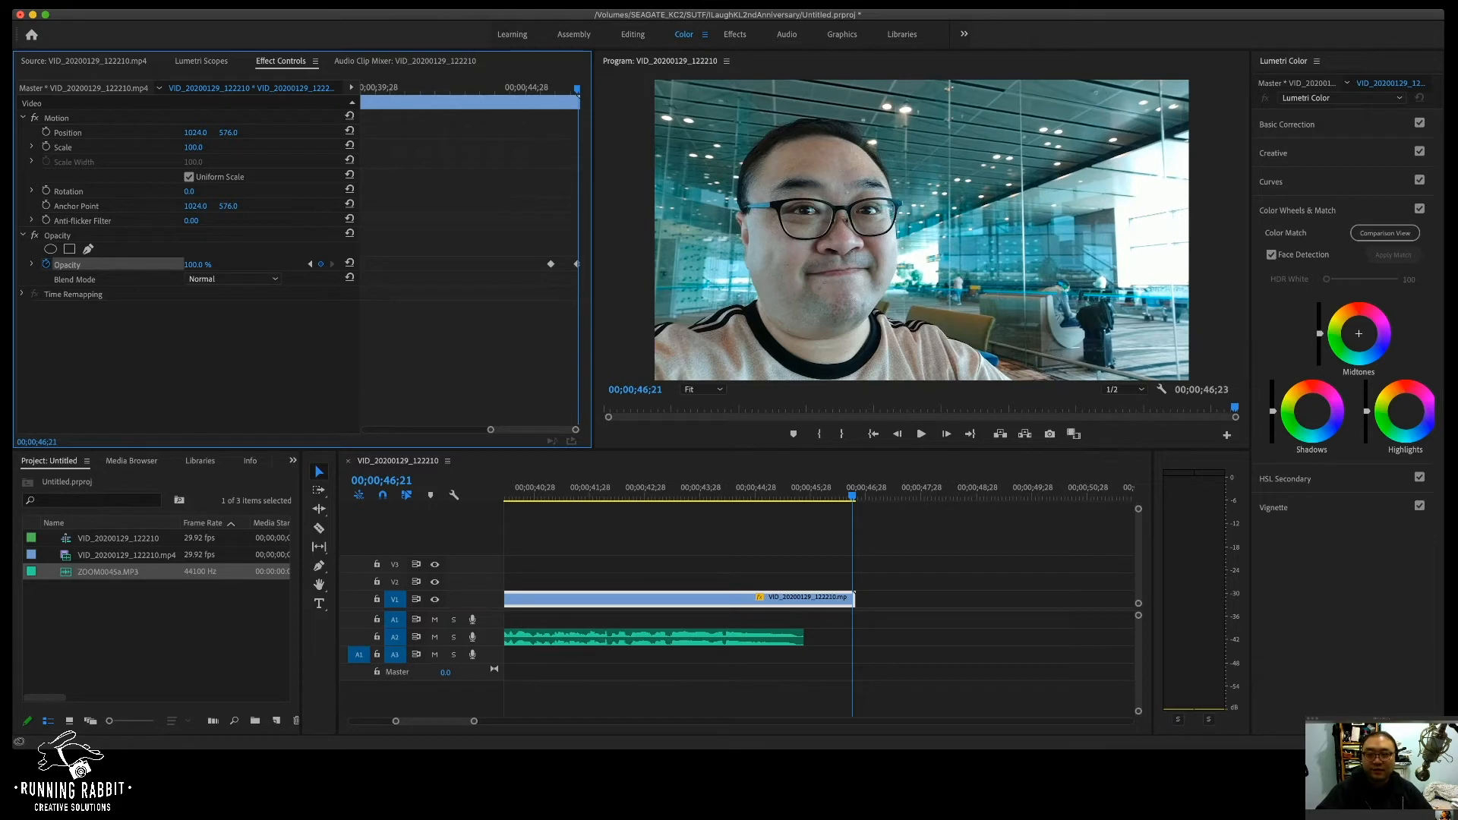
pyautogui.click(310, 264)
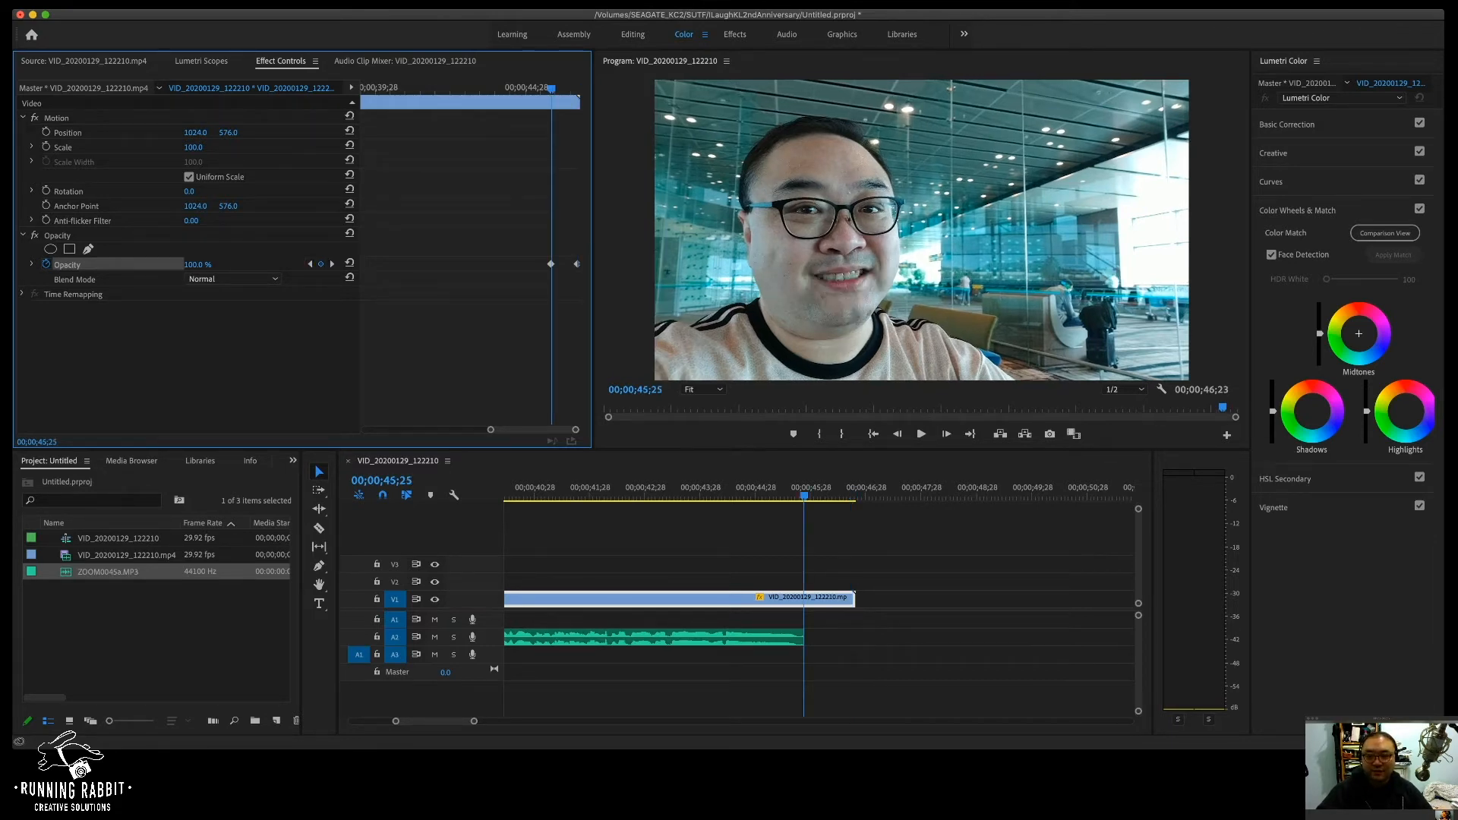
pyautogui.click(331, 263)
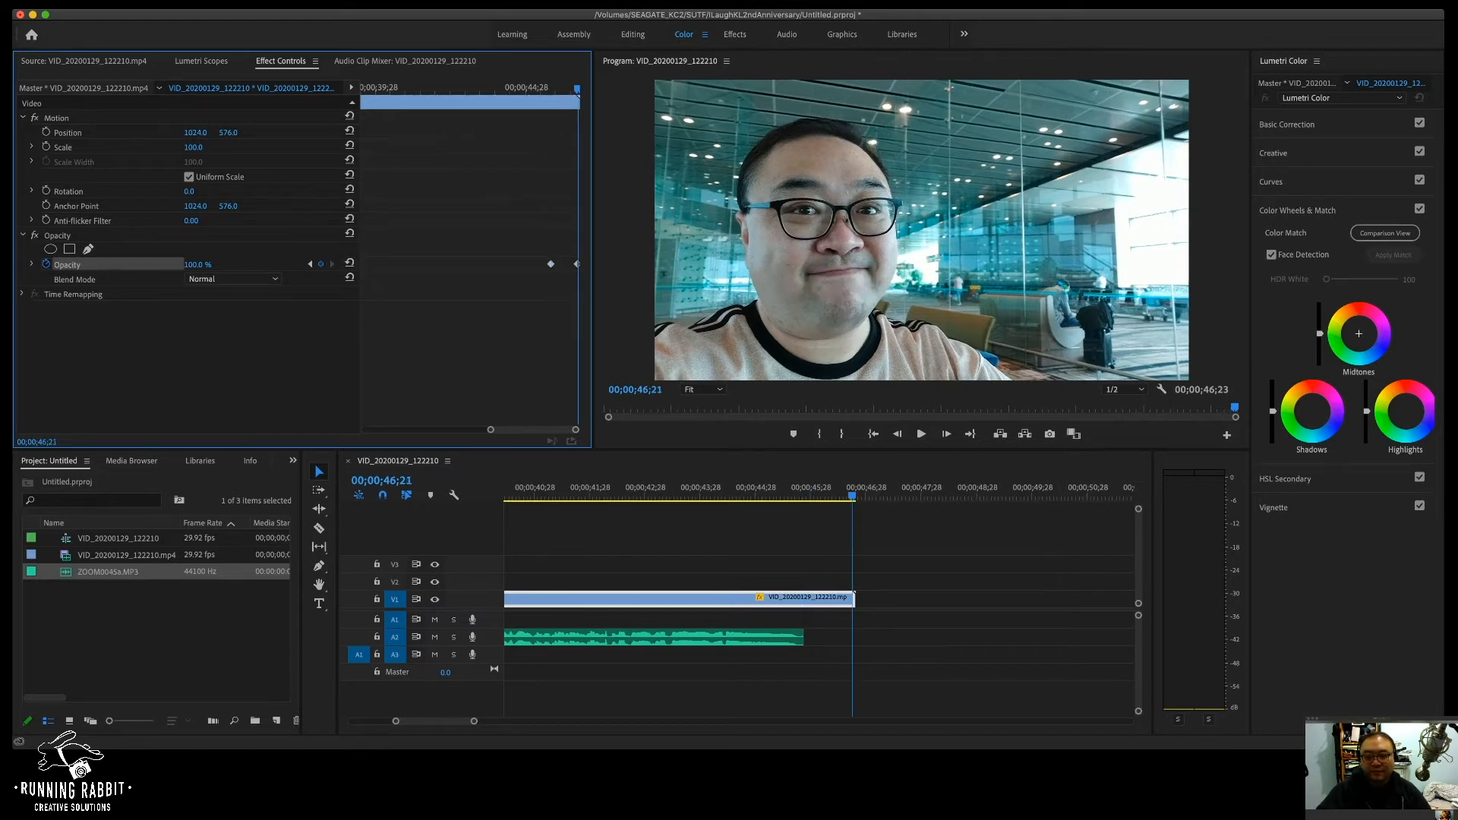
pyautogui.click(198, 265)
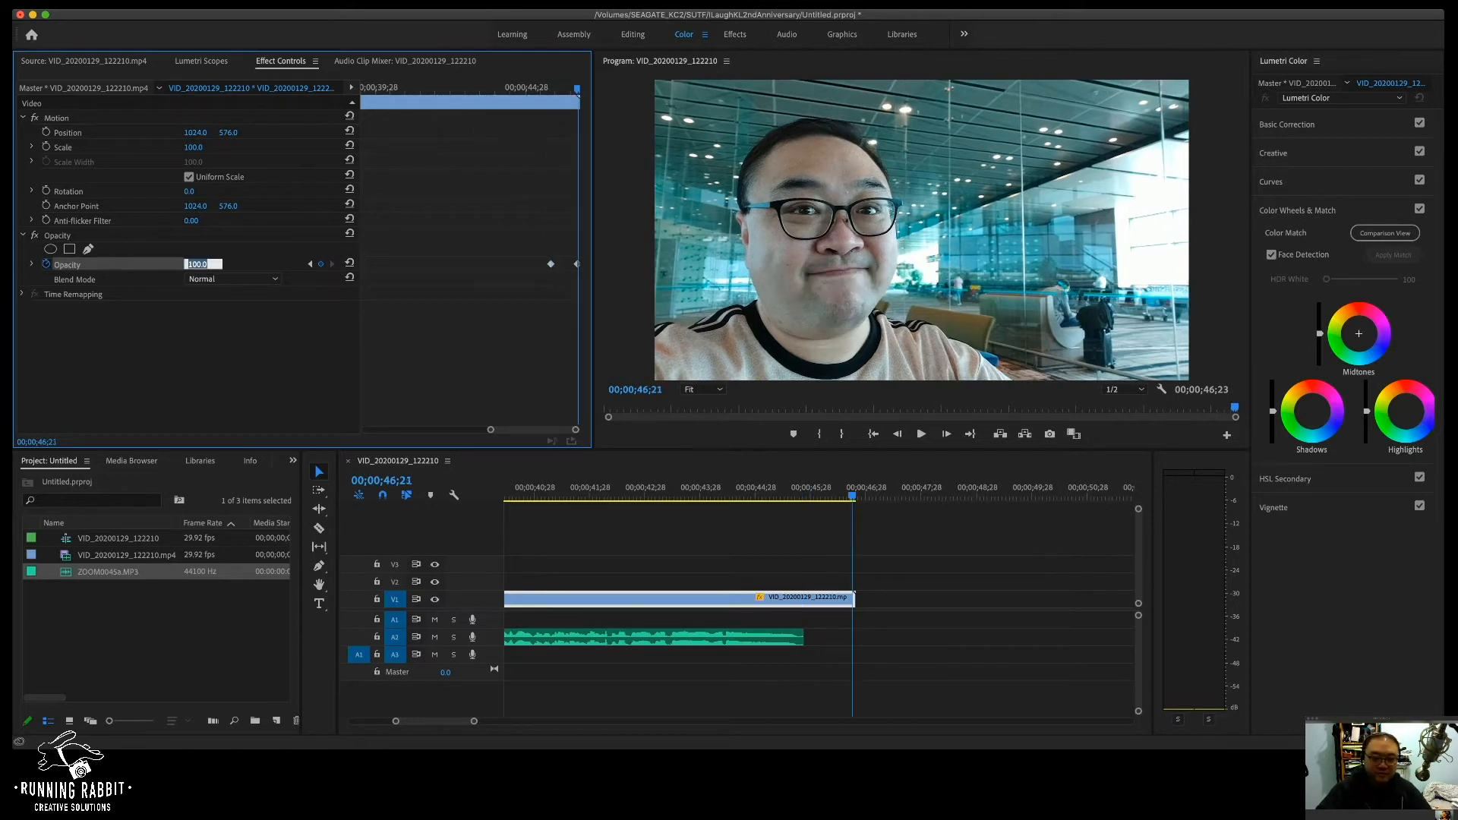
pyautogui.write('0')
pyautogui.press('Return')
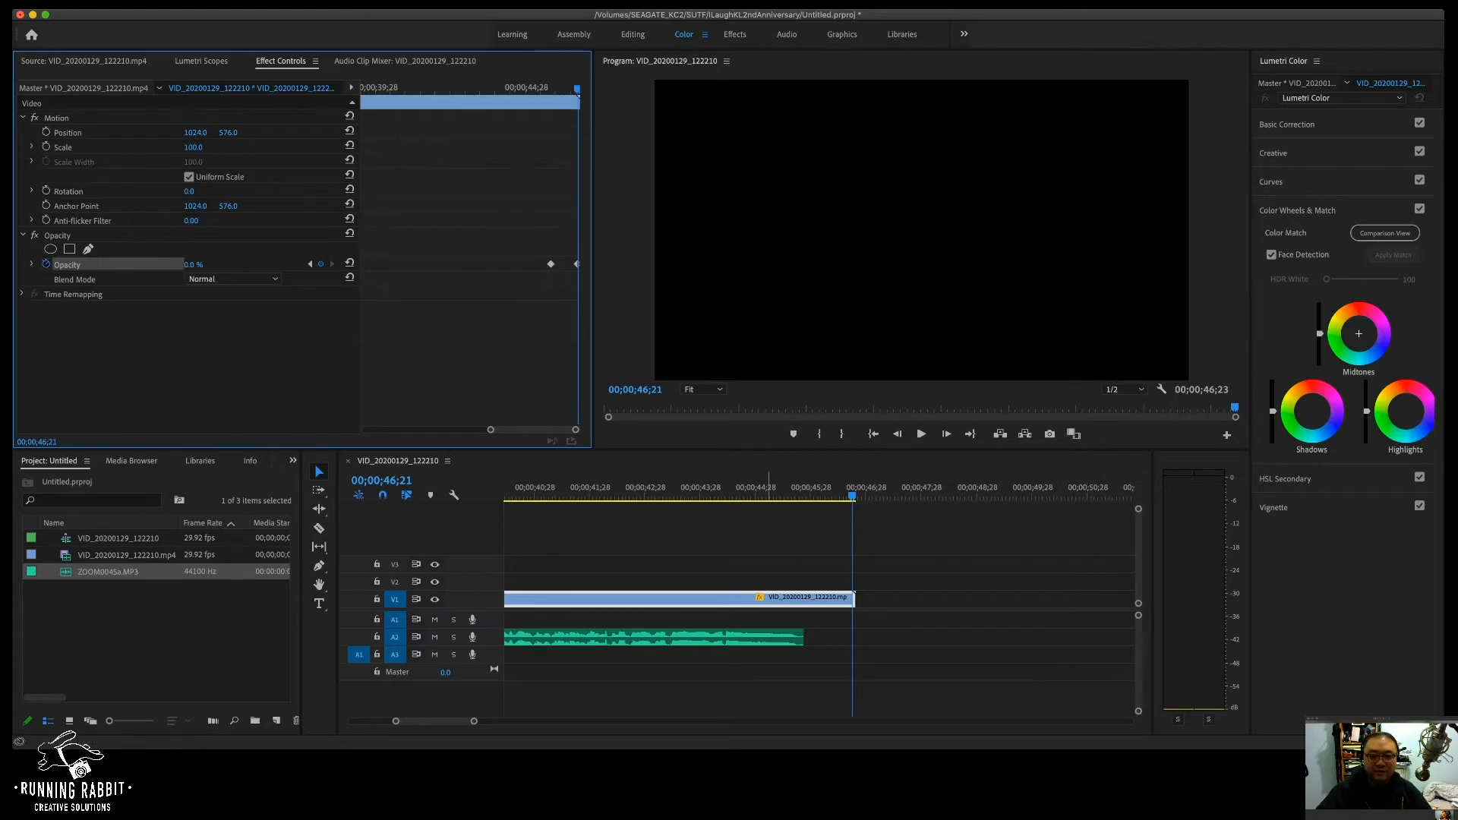
pyautogui.click(765, 488)
pyautogui.press('space')
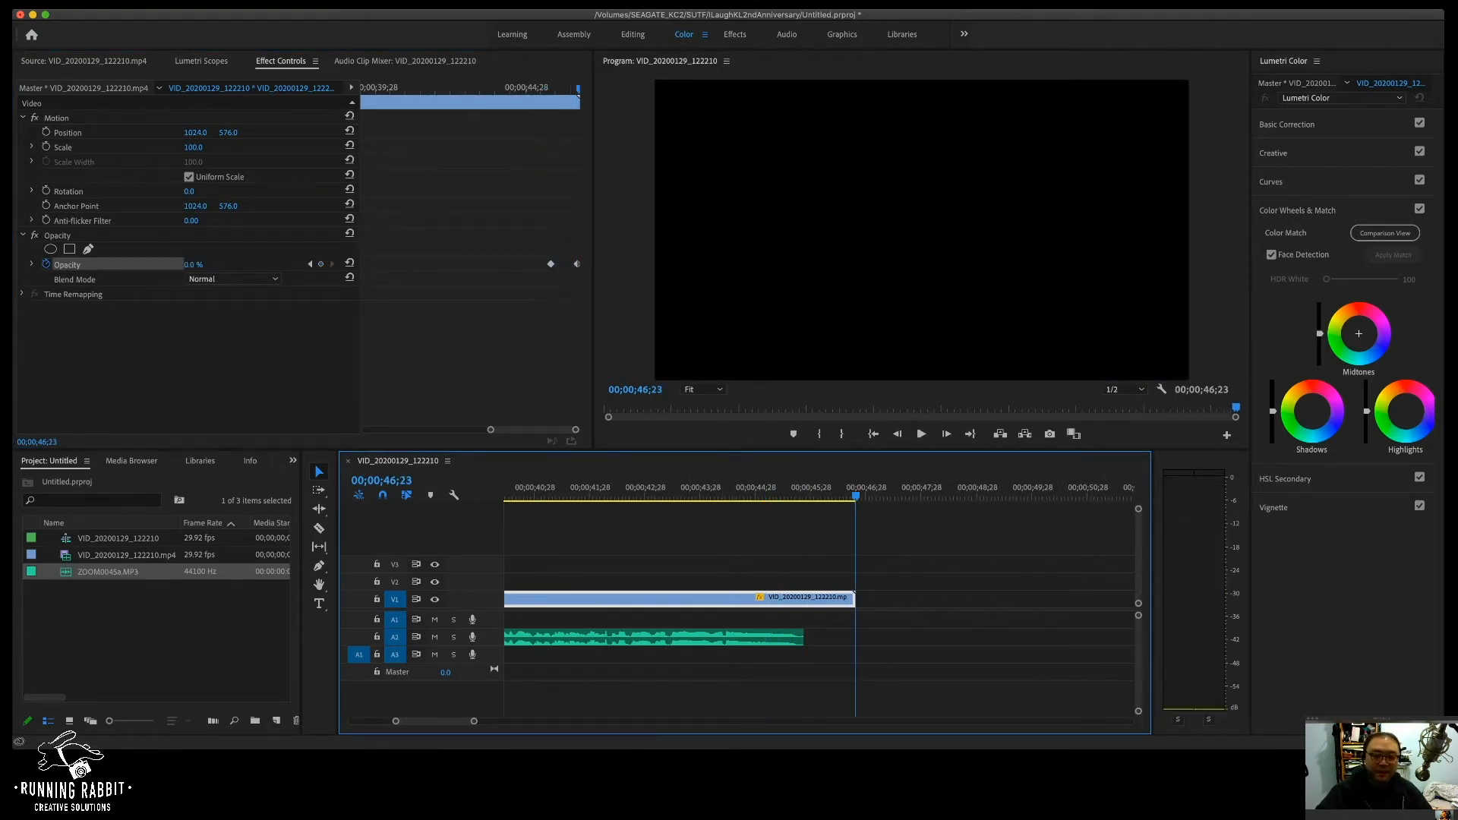
# Step: Return to the start of the sequence and play from 00;00;05;05 and 00;00;01;00 to check the footage for camera shake
pyautogui.hscroll(-20, 690, 608)
pyautogui.click(712, 487)
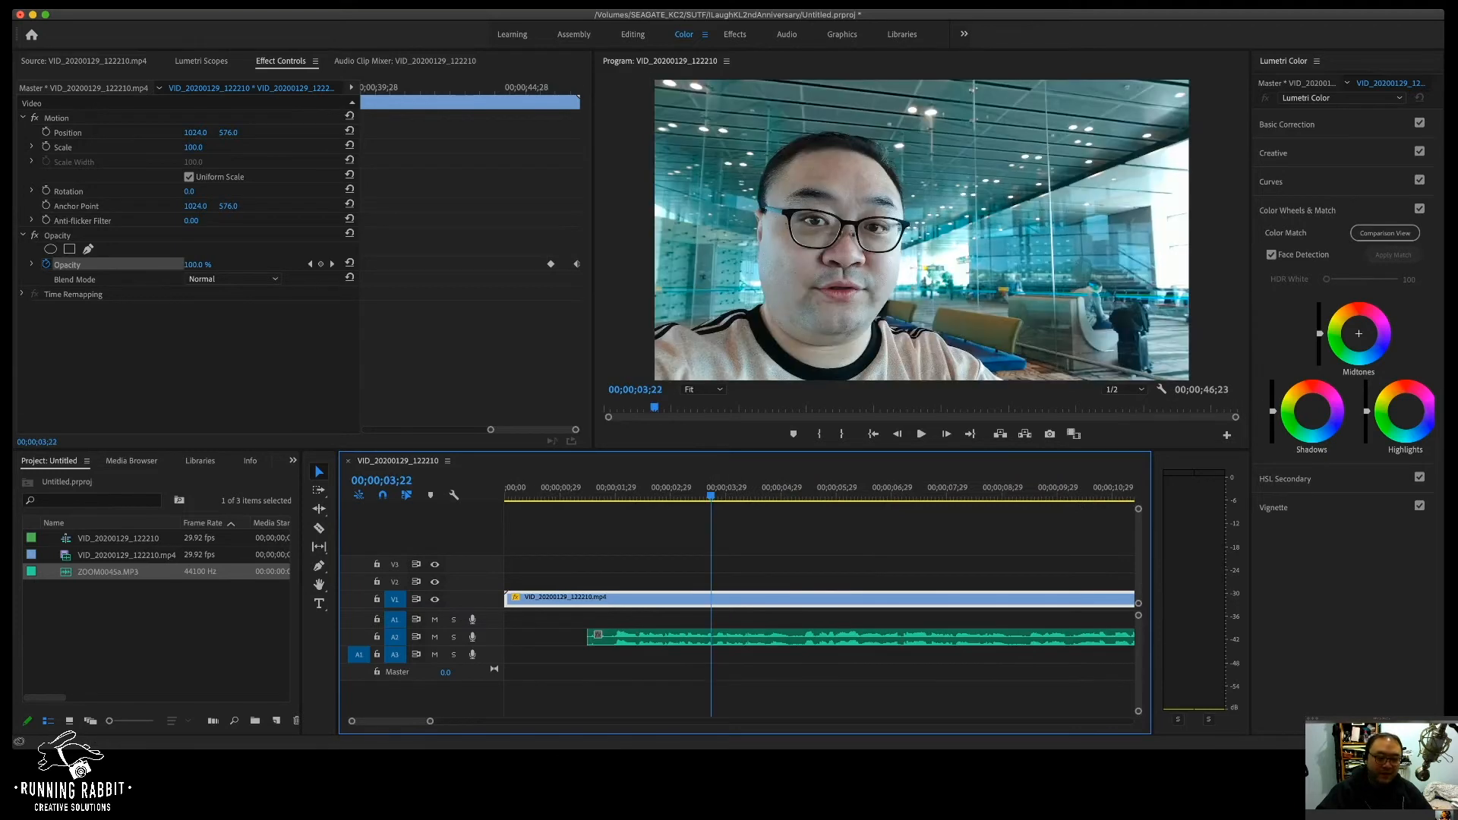
pyautogui.click(765, 487)
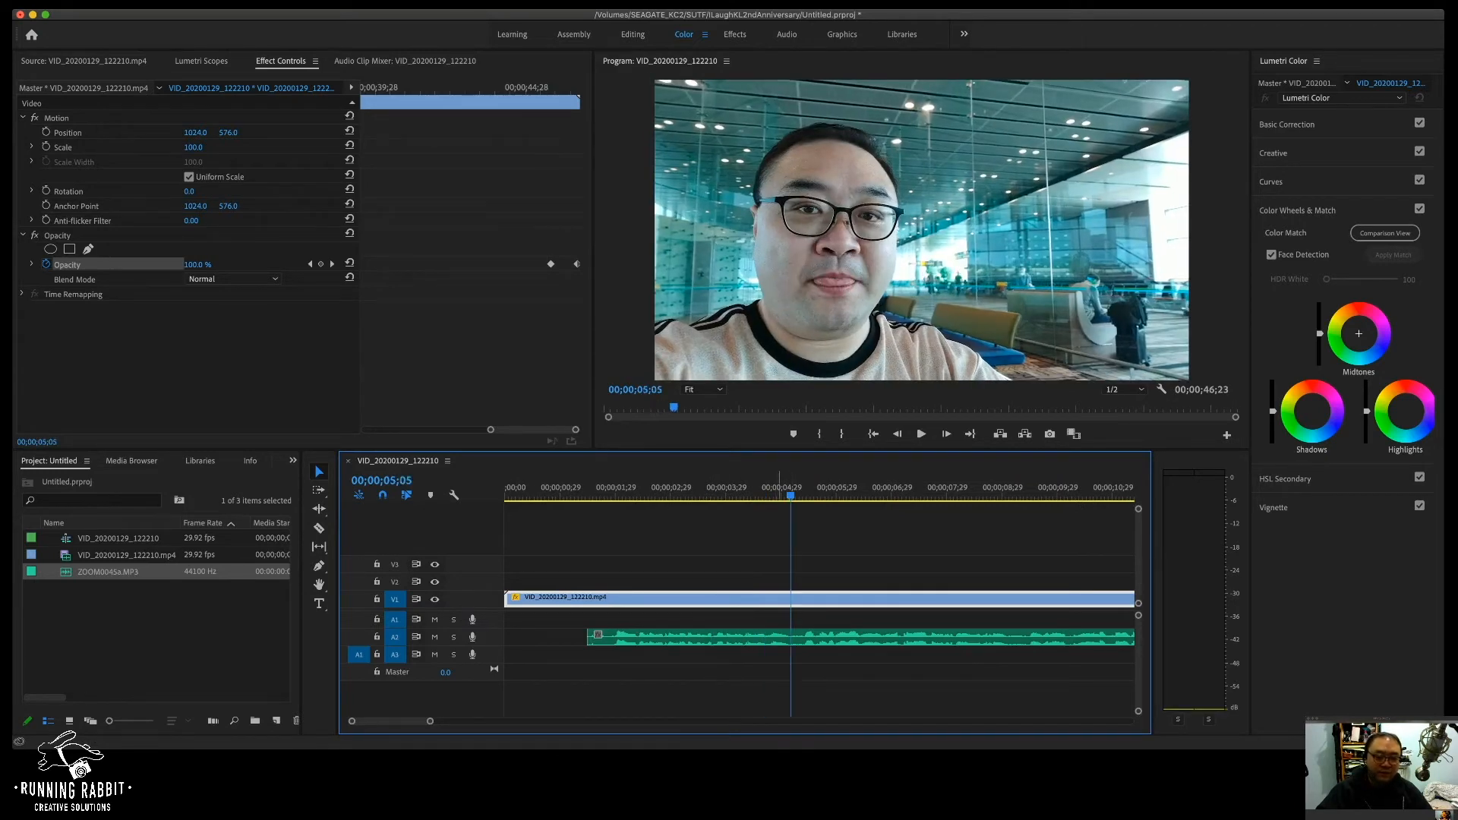
pyautogui.press('space')
pyautogui.press('space')
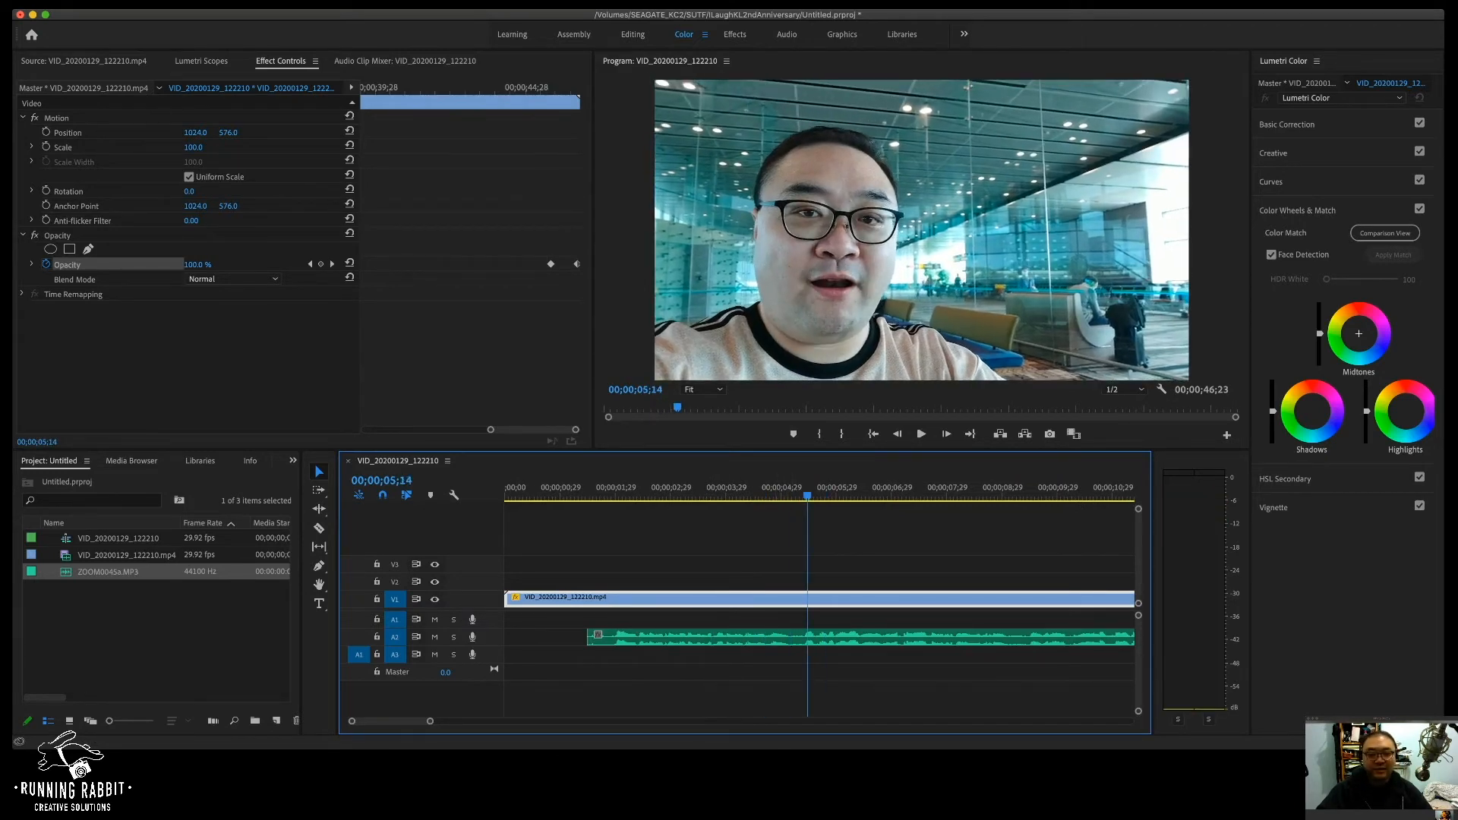
pyautogui.click(718, 487)
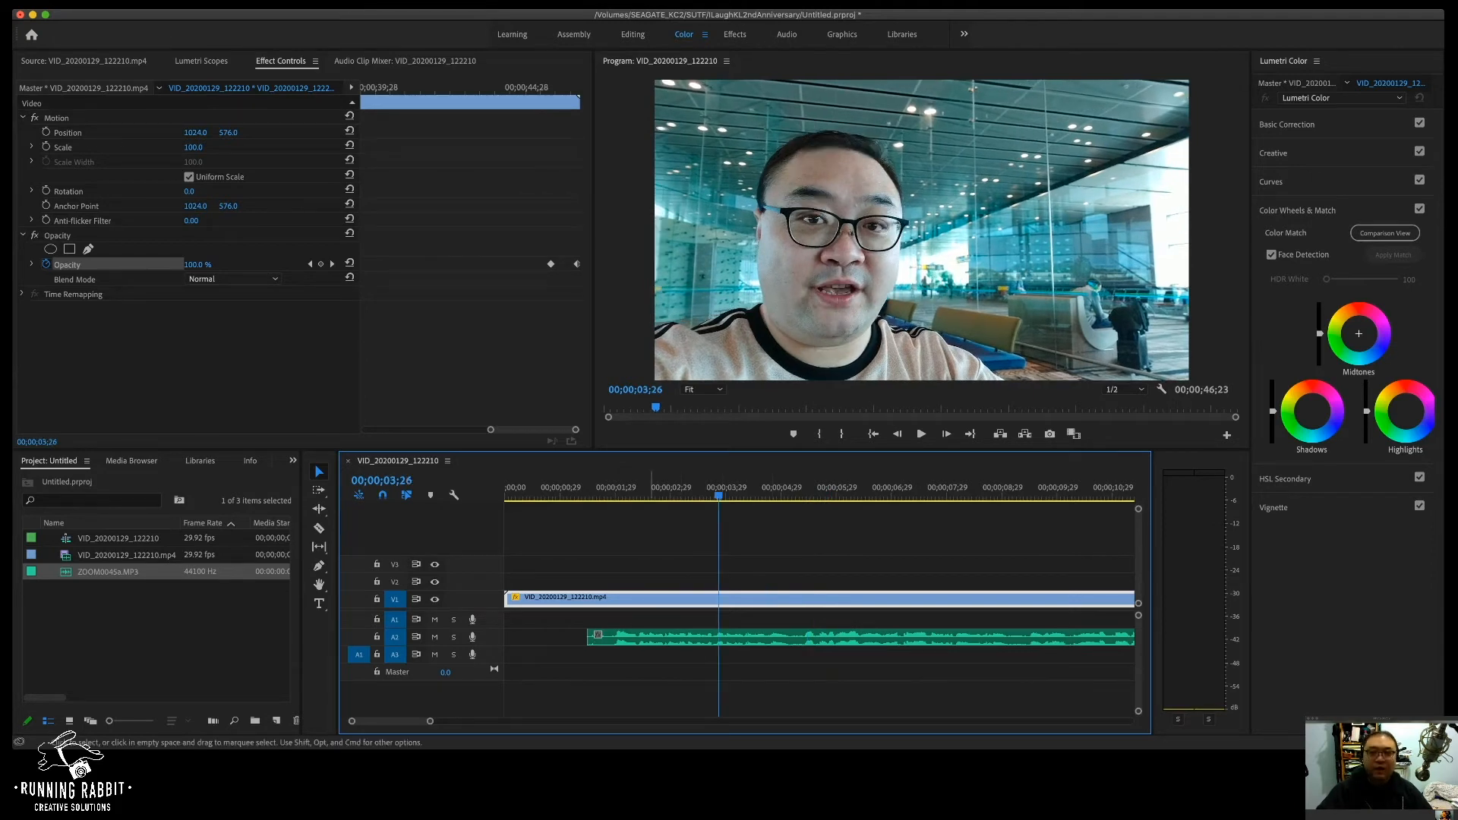
pyautogui.click(561, 487)
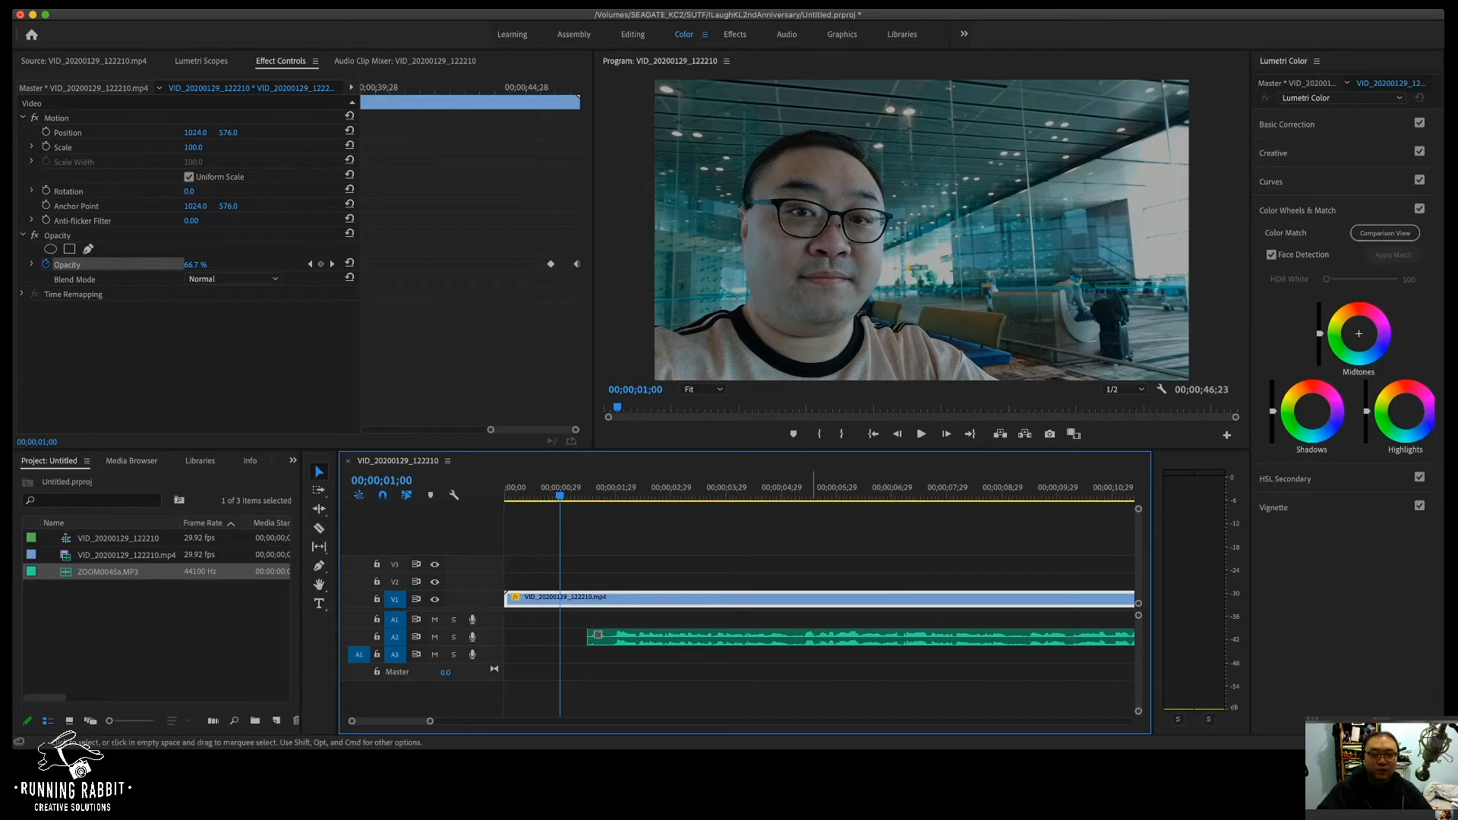
pyautogui.press('space')
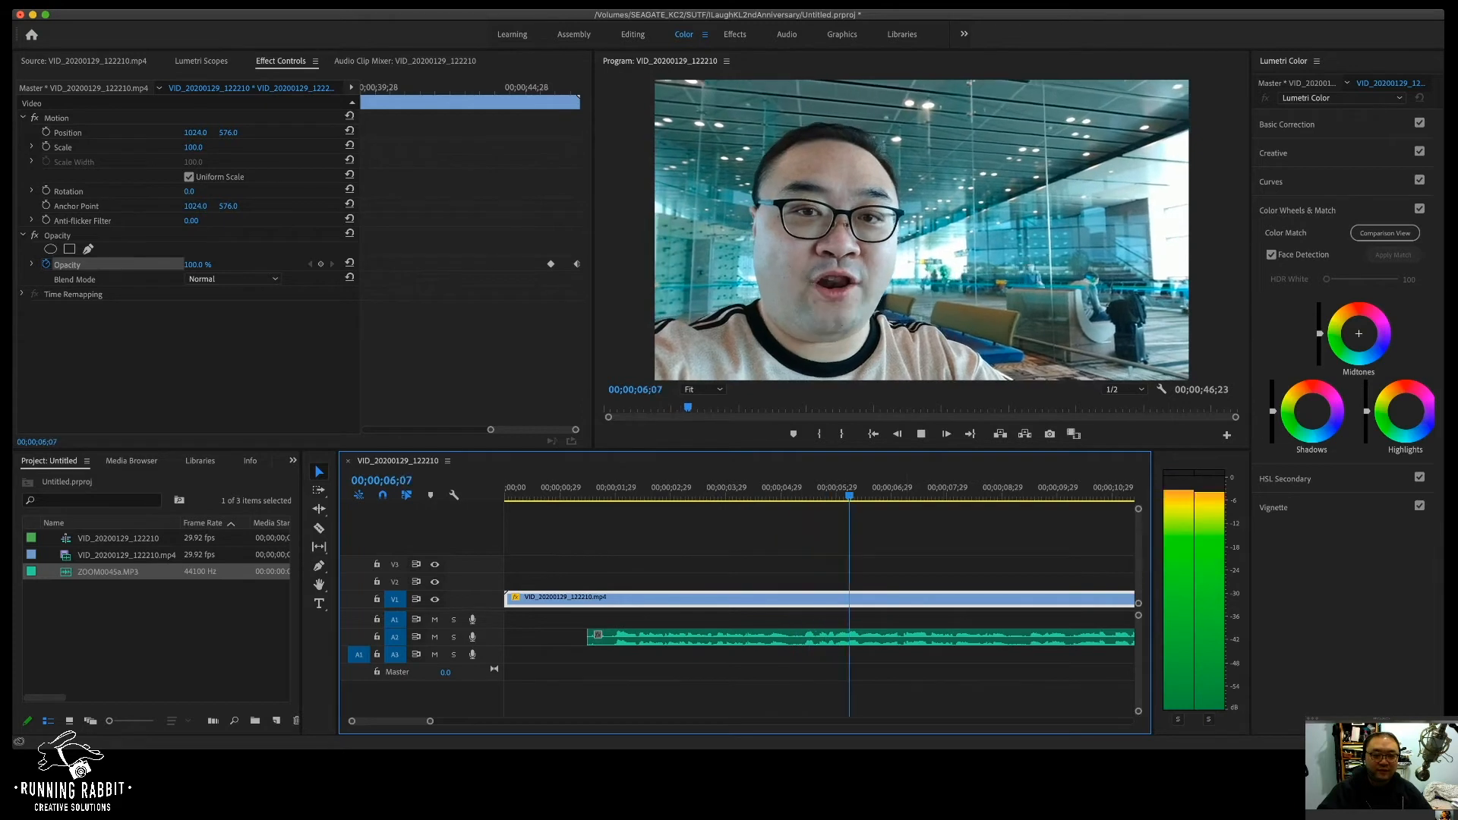
pyautogui.press('space')
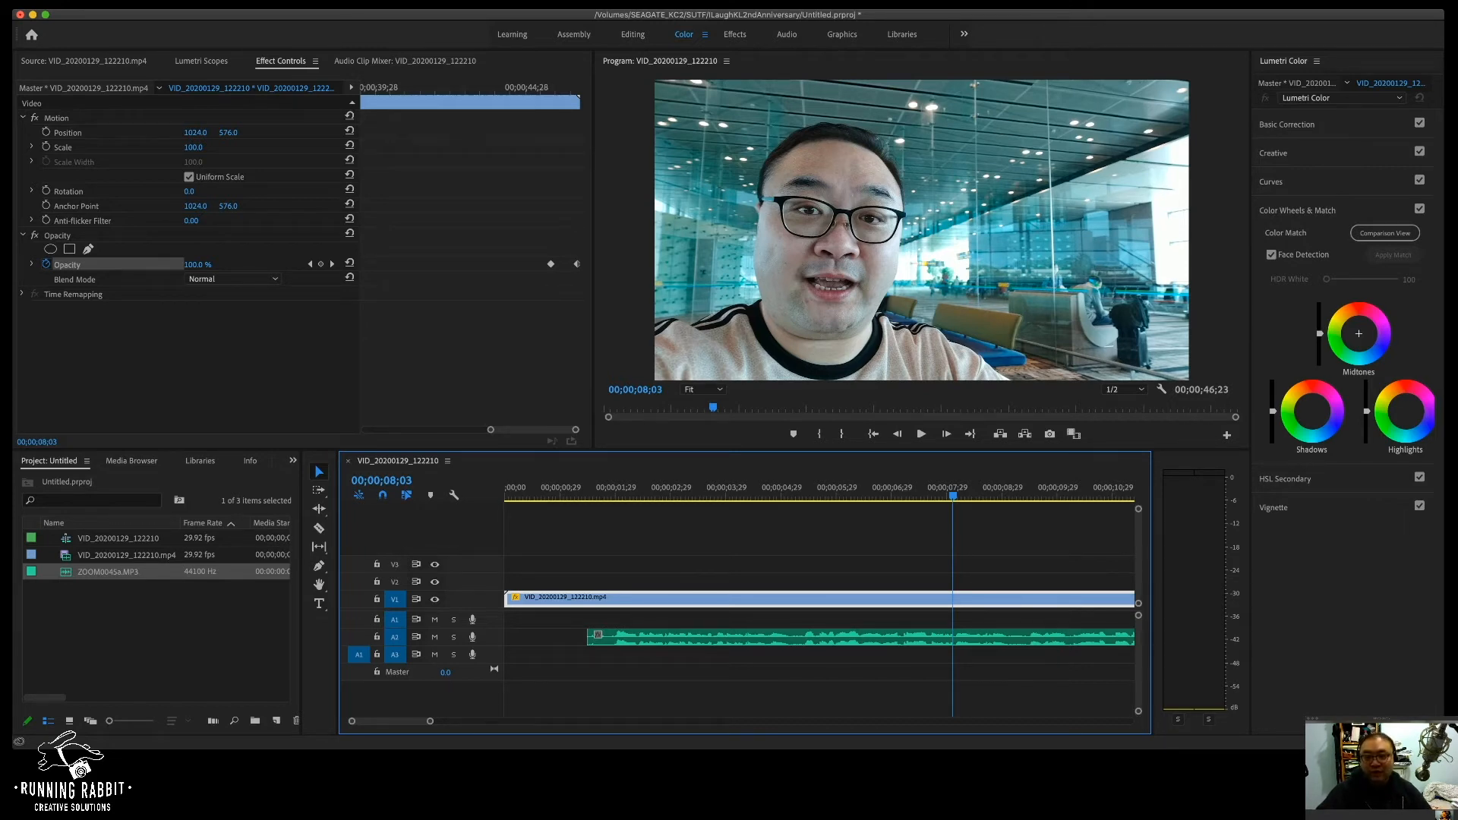
# Step: Search the effects for "warp stabilizer" and apply Warp Stabilizer to the V1 video clip
pyautogui.press('super+m')
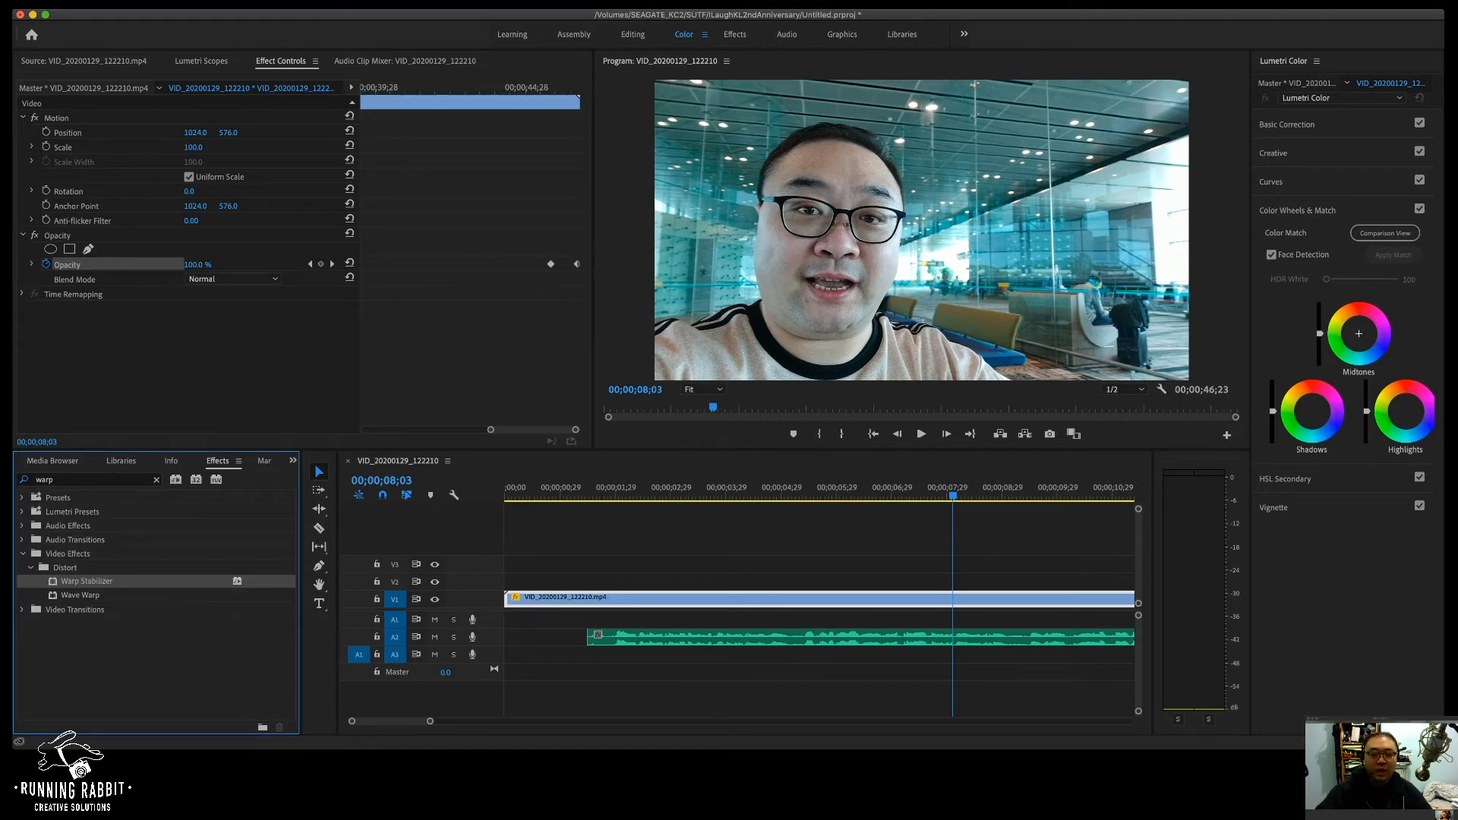
pyautogui.click(63, 480)
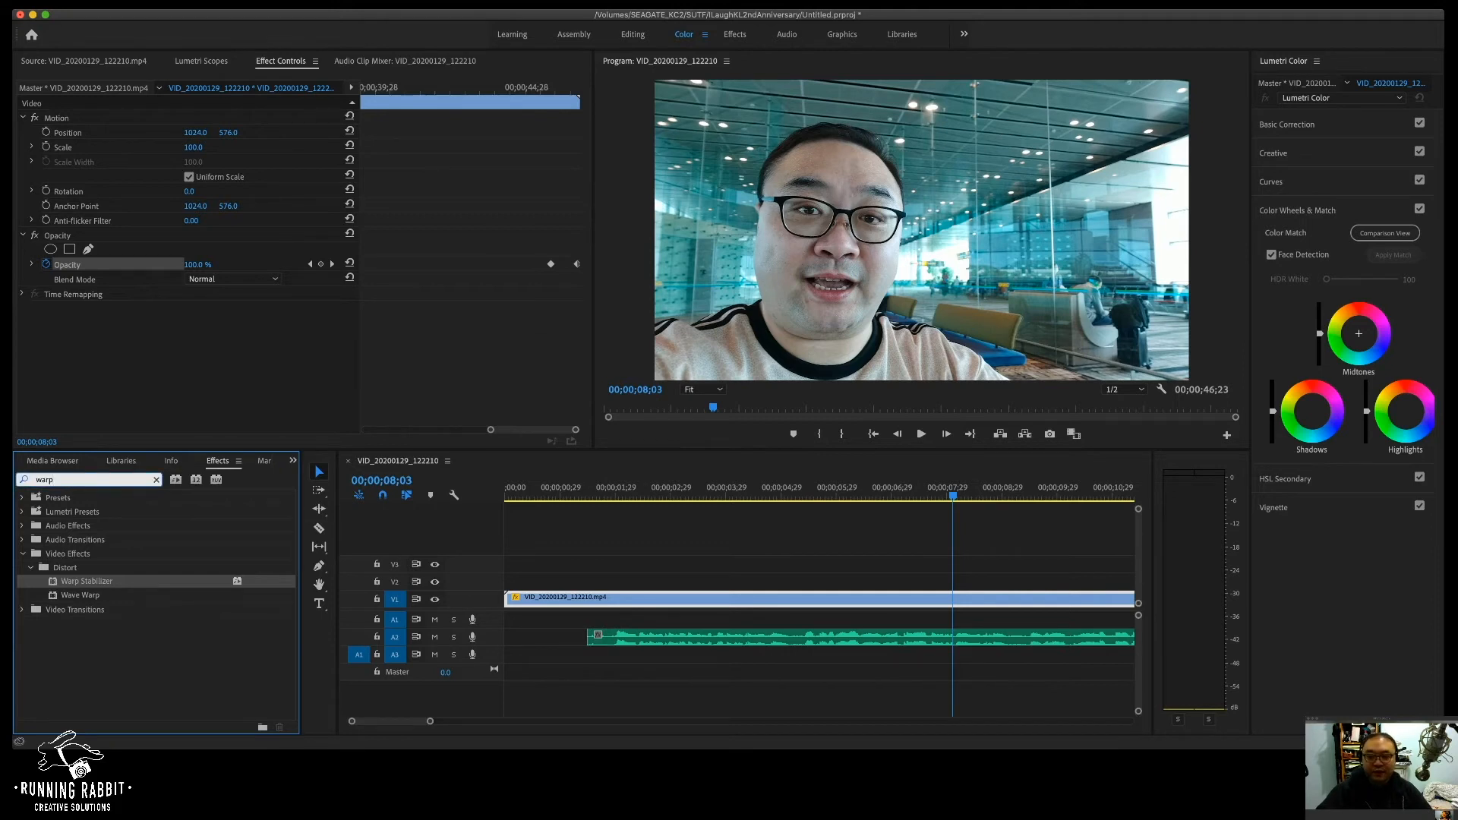
pyautogui.press('BackSpace')
pyautogui.press('BackSpace')
pyautogui.press('BackSpace')
pyautogui.press('BackSpace')
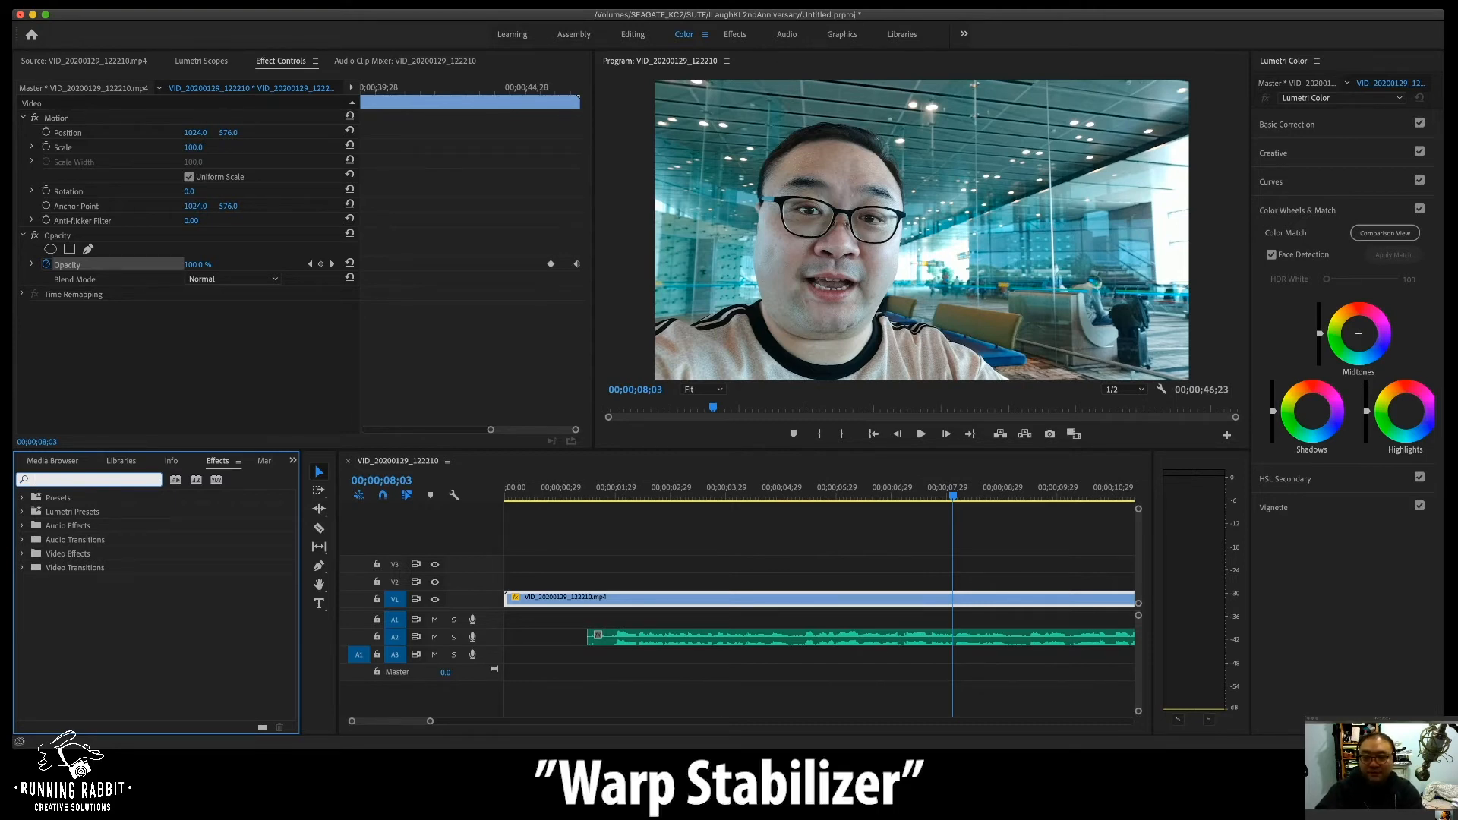
pyautogui.write('warp st')
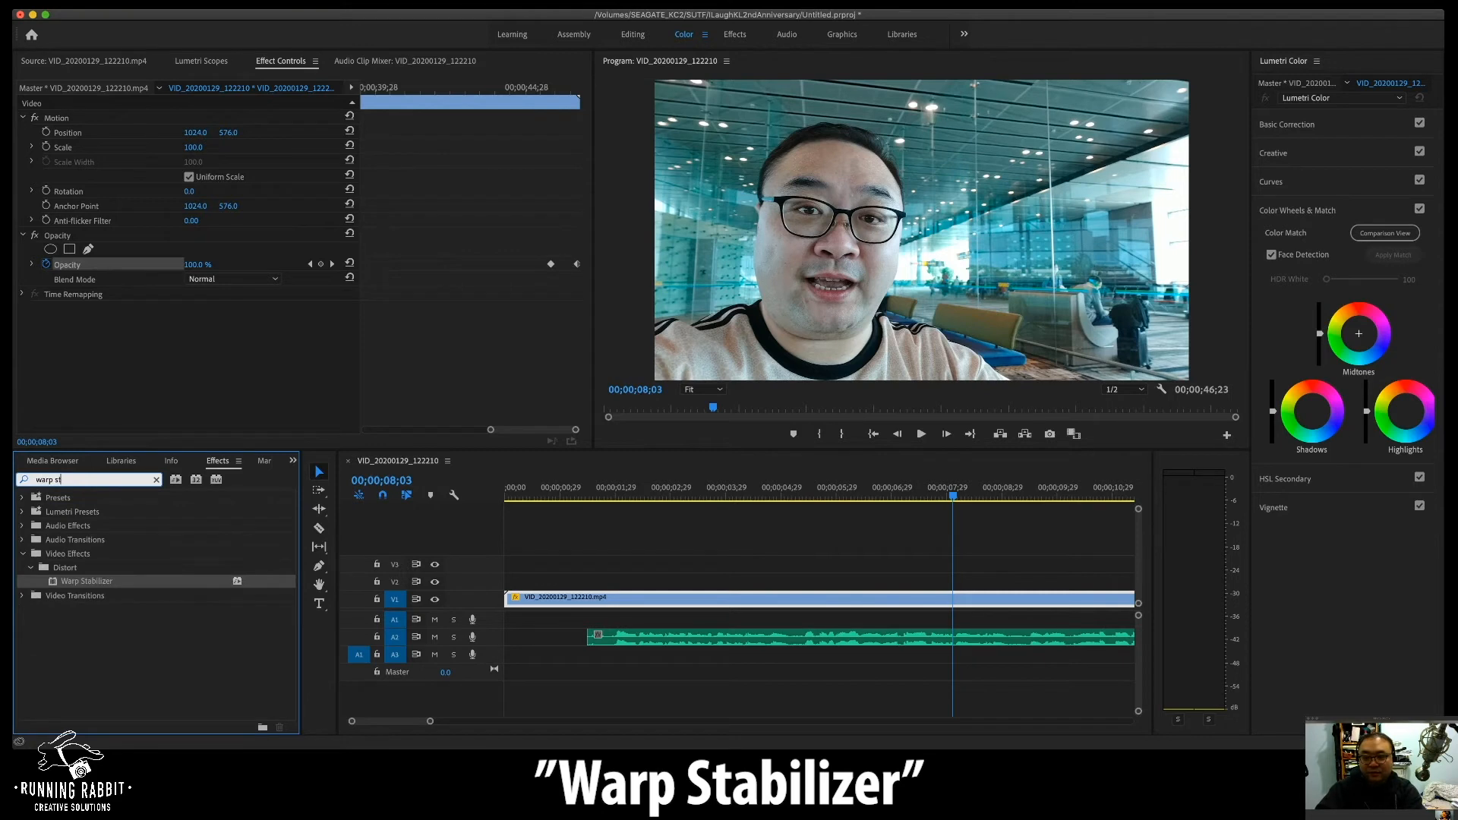
pyautogui.write('abilizer')
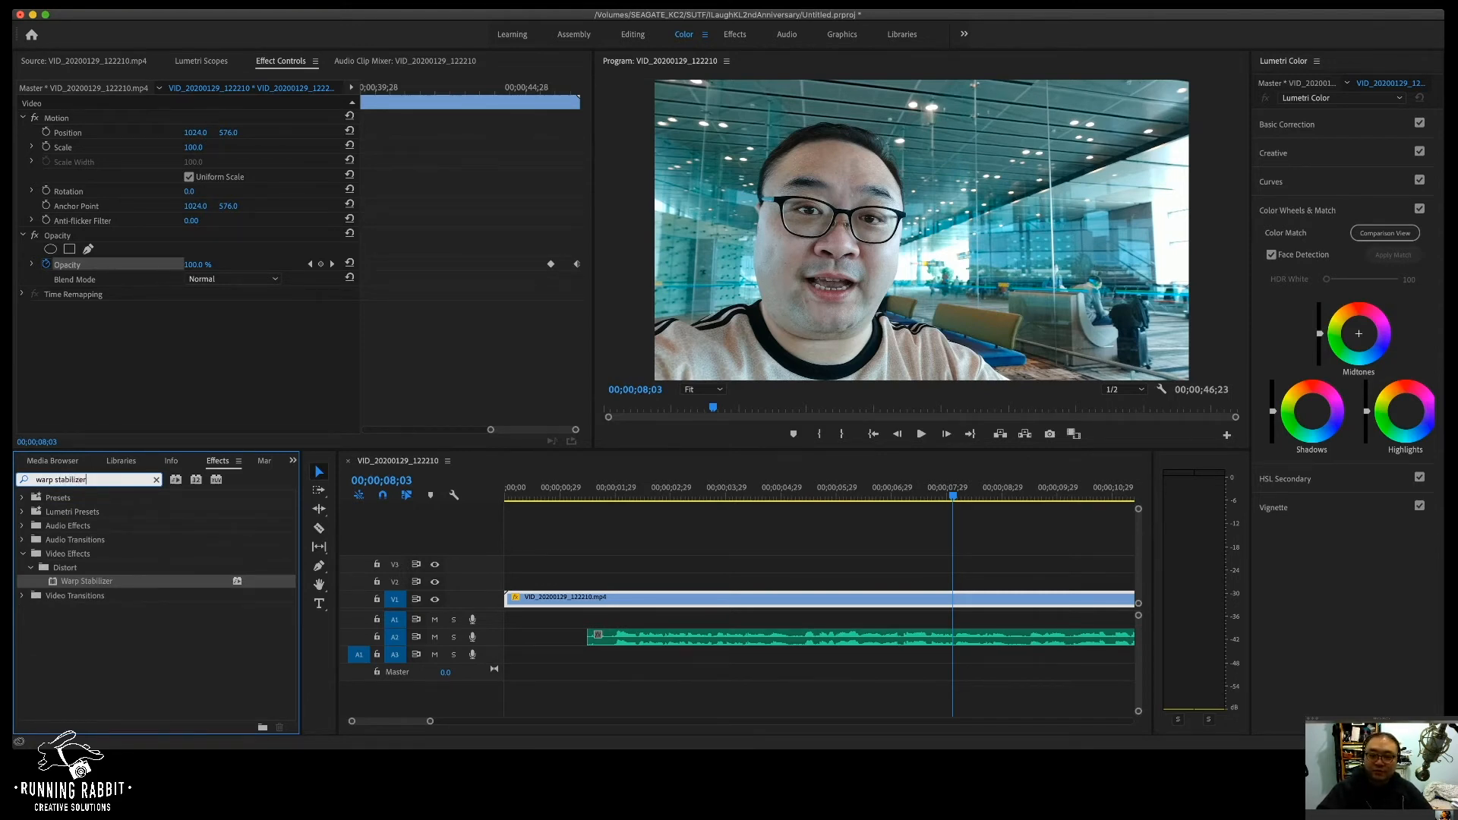
pyautogui.press('Return')
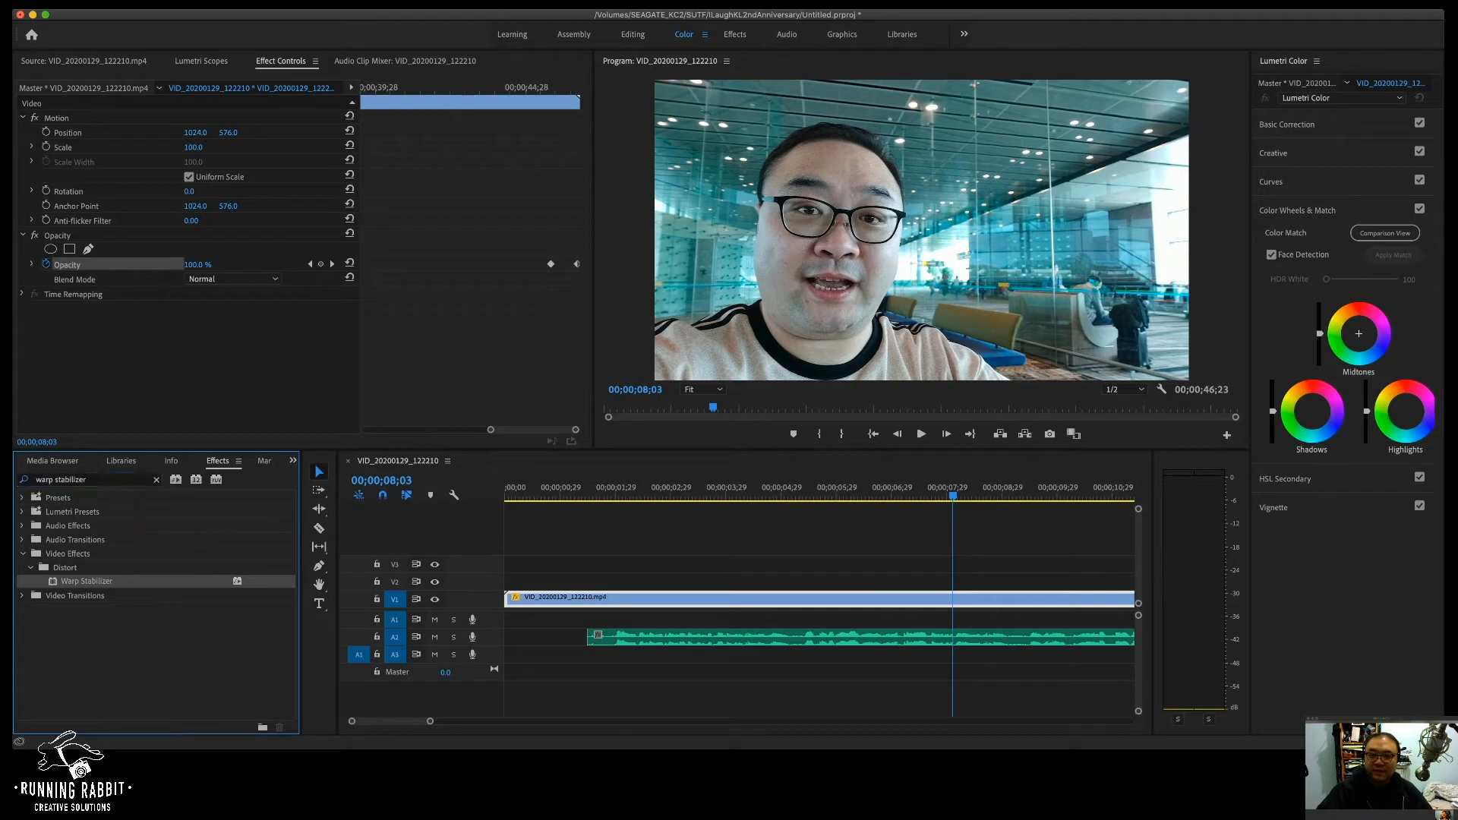
pyautogui.moveTo(87, 581); pyautogui.dragTo(137, 346)
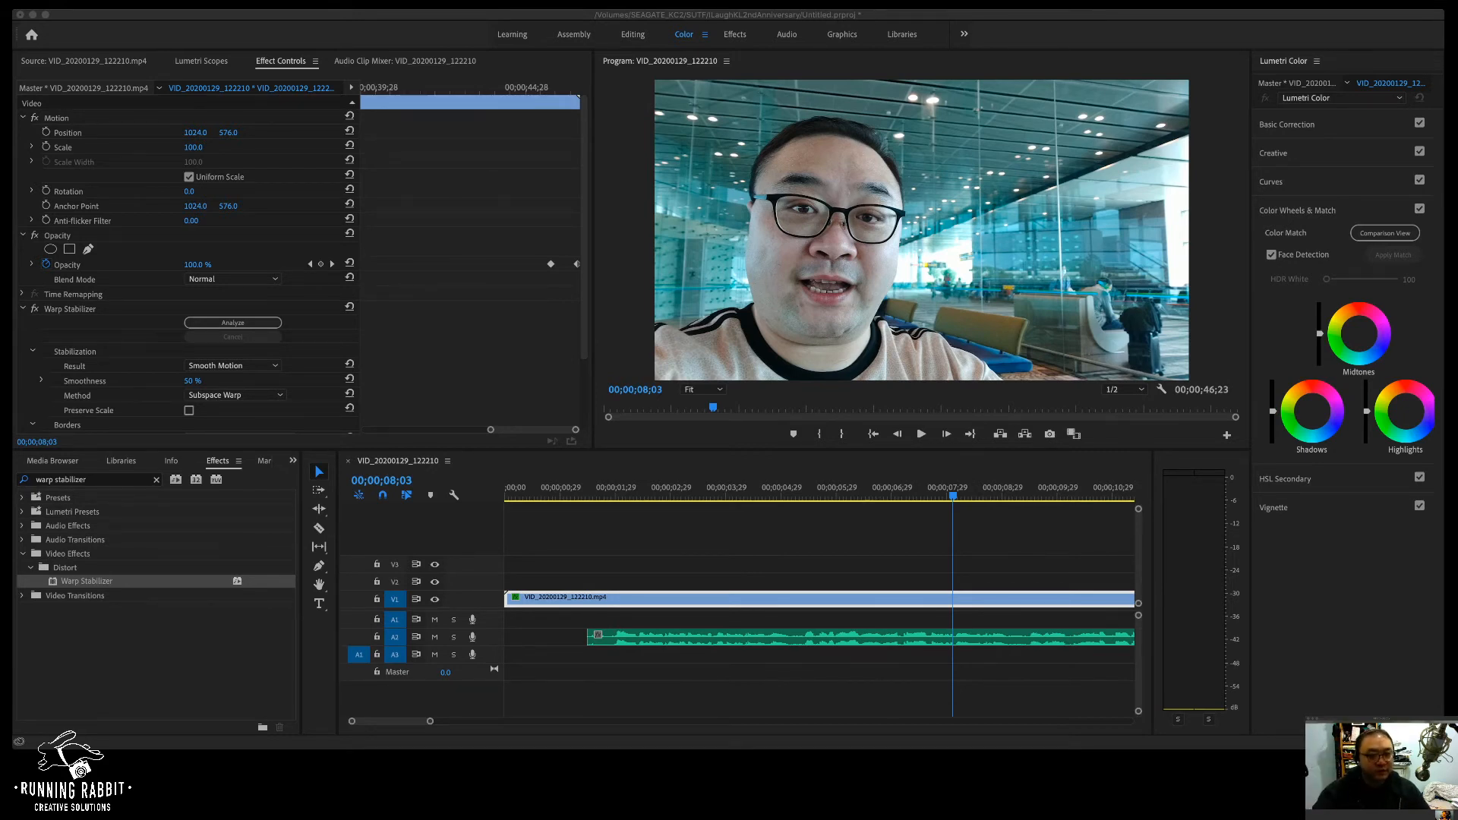
# Step: Check frames near the sequence's start, end and middle, finishing with the playhead at 00;00;30;21
pyautogui.click(955, 488)
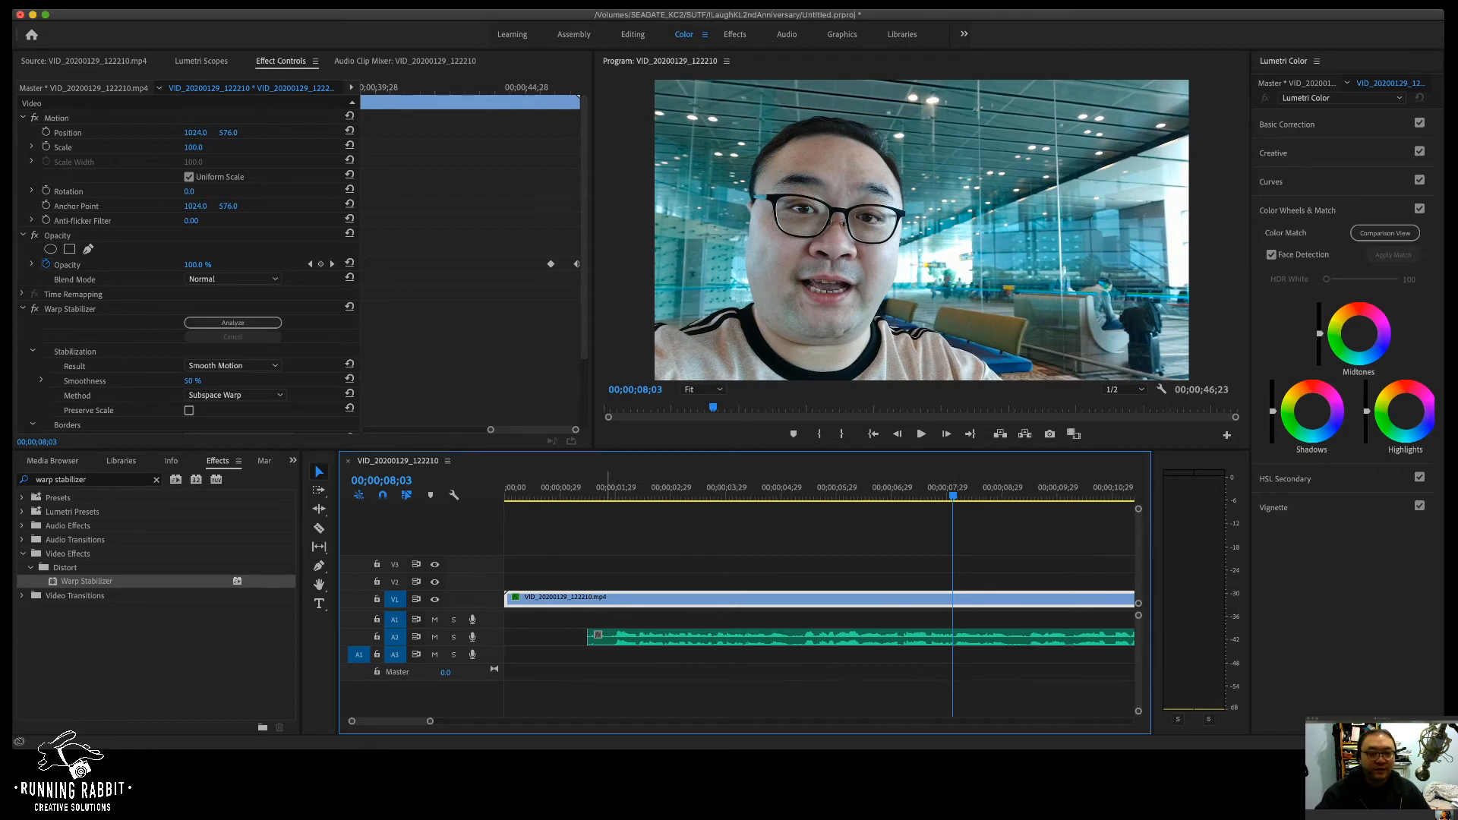
pyautogui.click(607, 488)
pyautogui.click(568, 488)
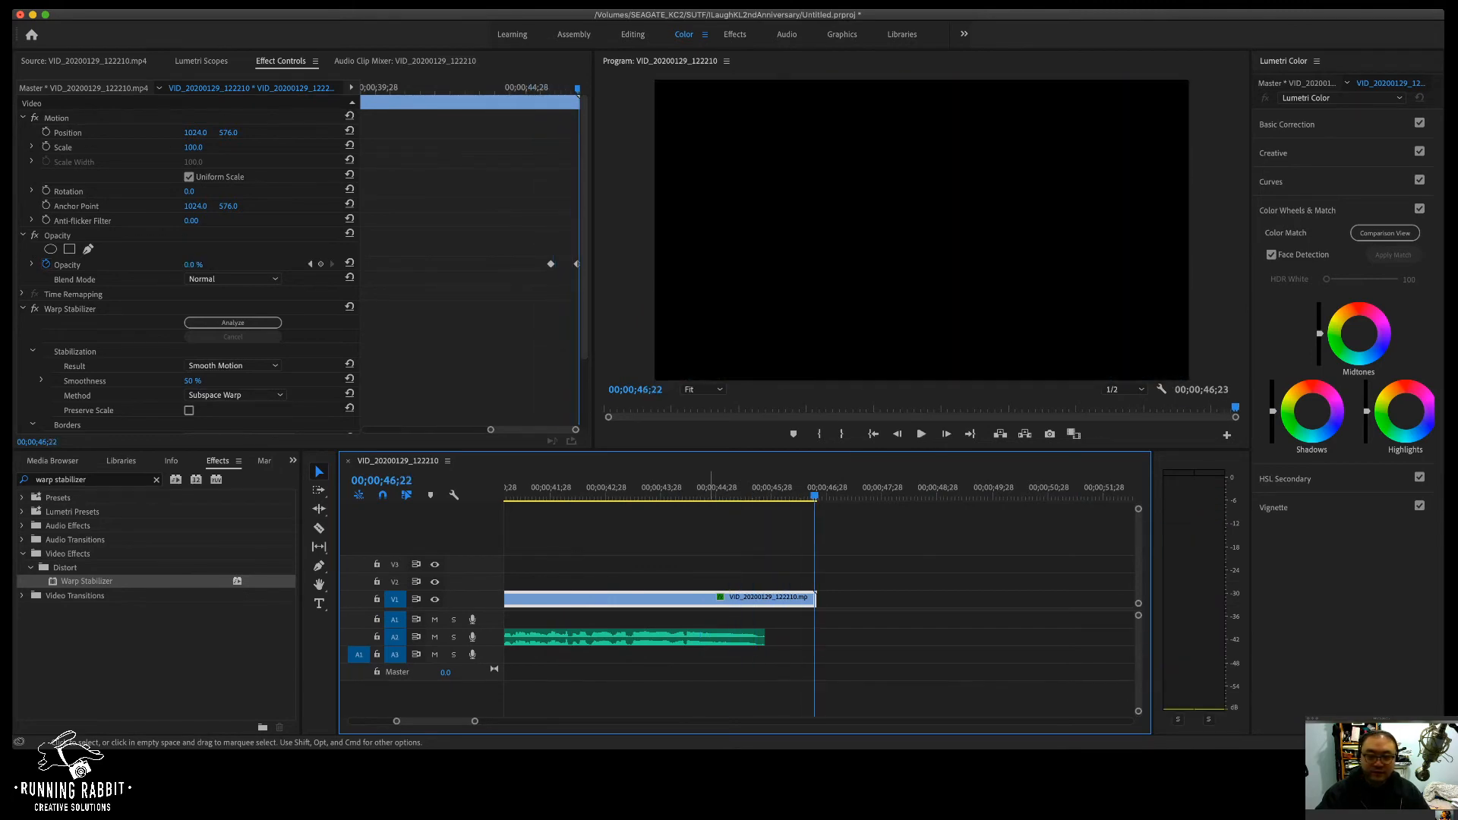
pyautogui.hscroll(-10, 618, 608)
pyautogui.click(625, 487)
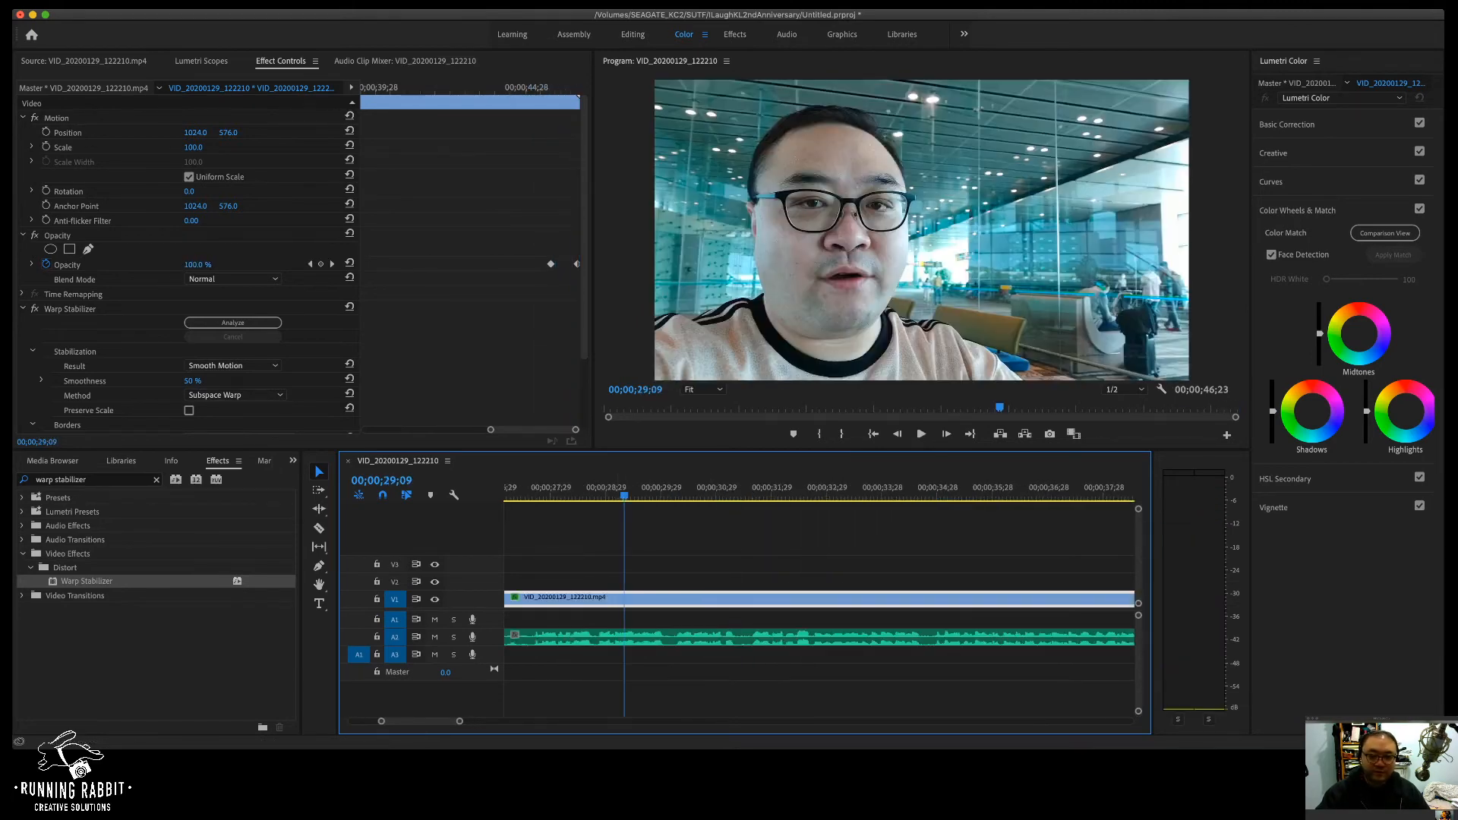
pyautogui.click(702, 487)
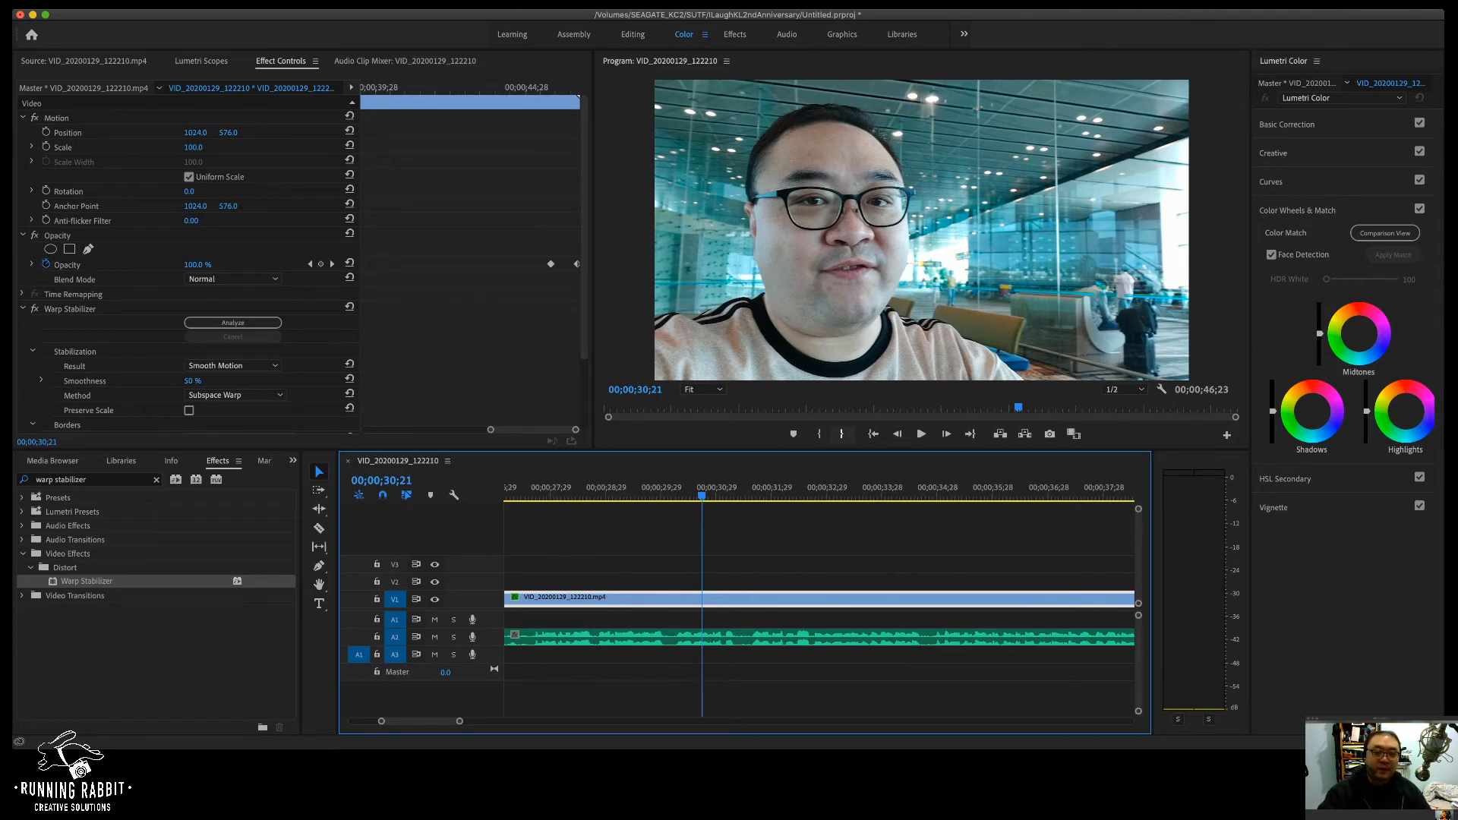
# Step: Show the original clip in the Source monitor for comparison and move the sequence playhead to 00;00;31;04
pyautogui.press('super+m')
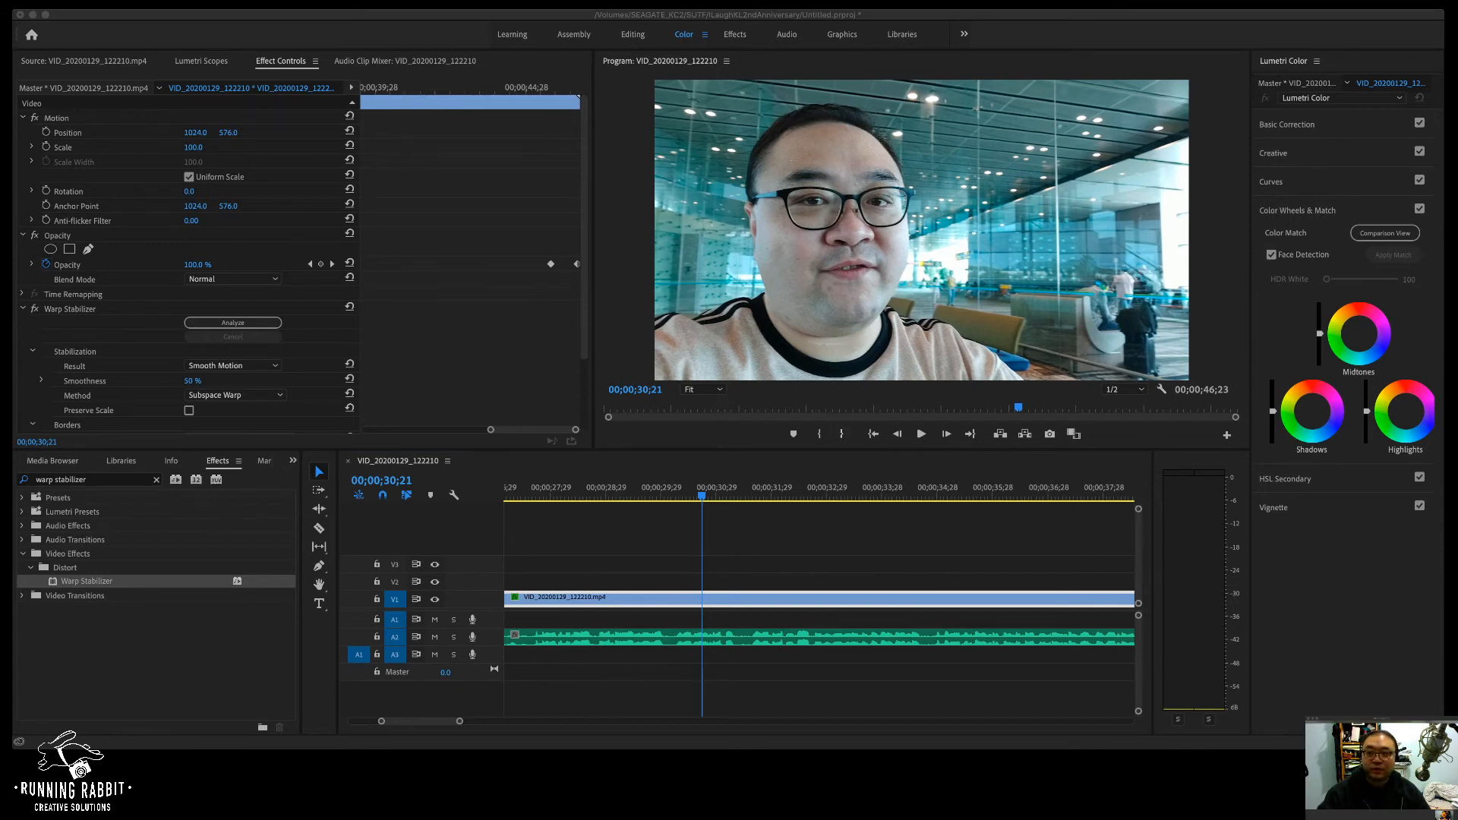
pyautogui.press('super+Tab')
pyautogui.hotkey('shift', '2')
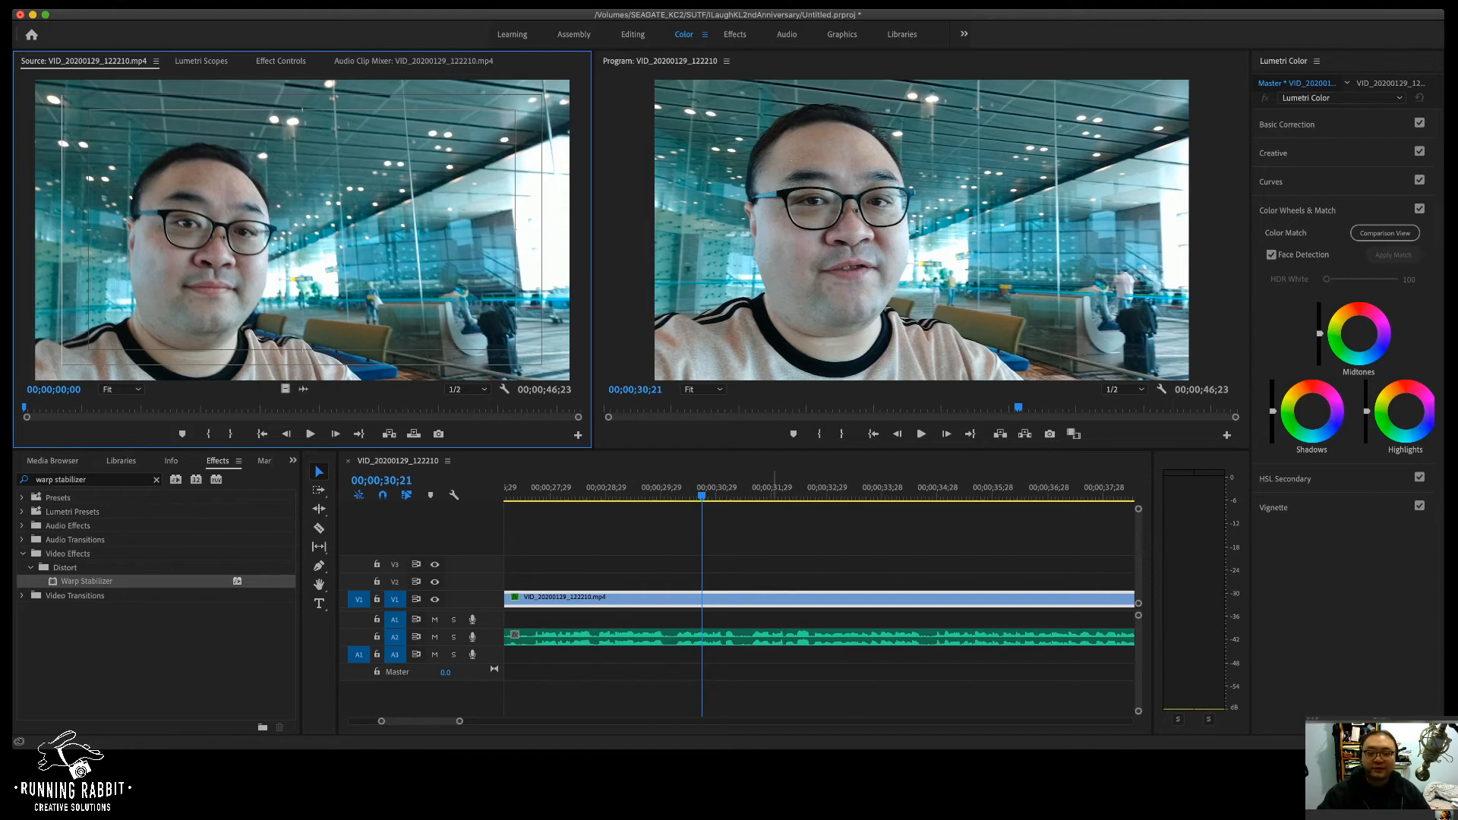
pyautogui.moveTo(775, 488); pyautogui.dragTo(726, 488)
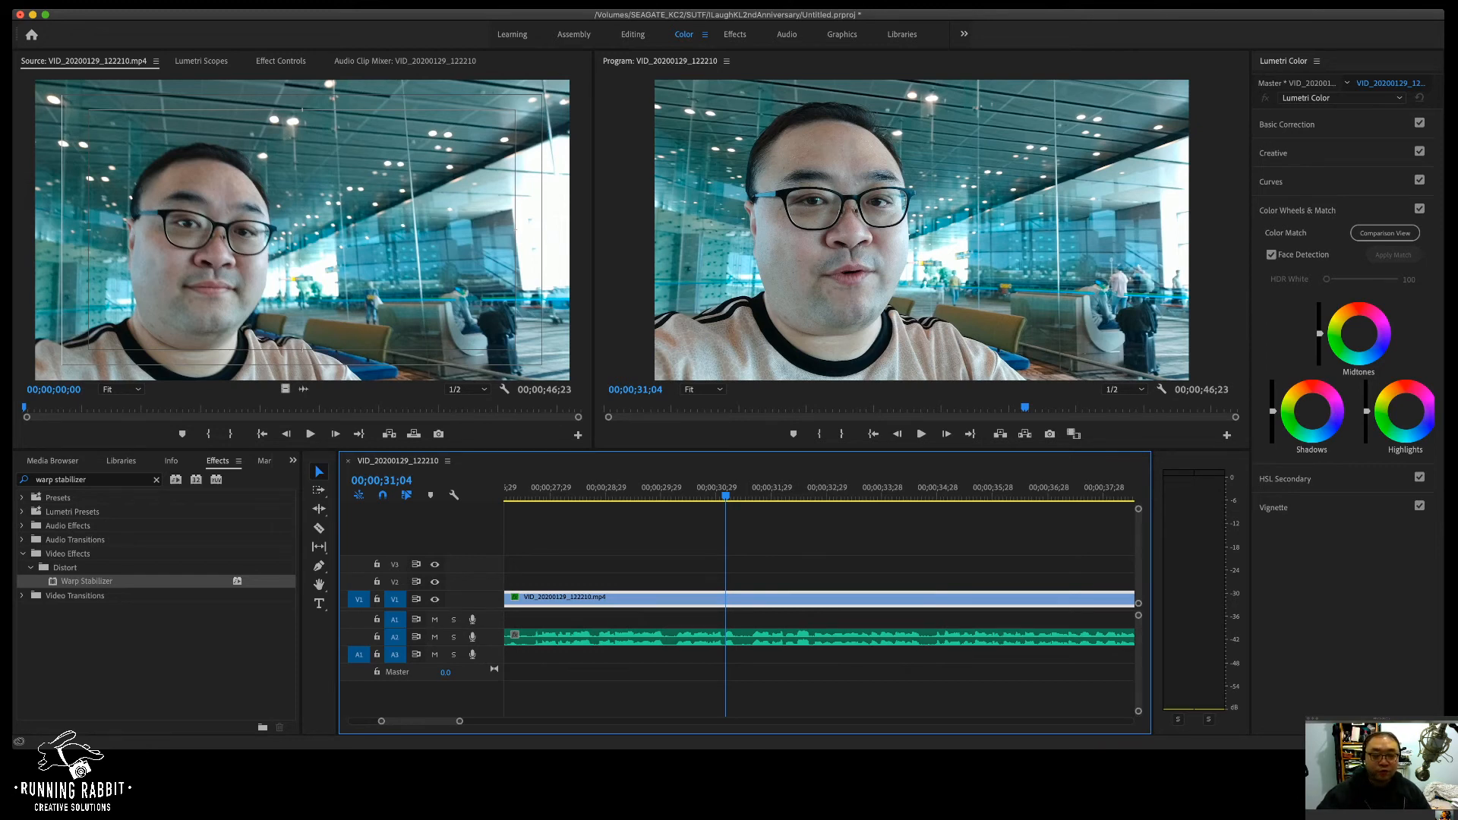
# Step: Expand the V1 clip's Basic Correction and set its white balance to temperature 37.9 and tint 18.4
pyautogui.click(1286, 125)
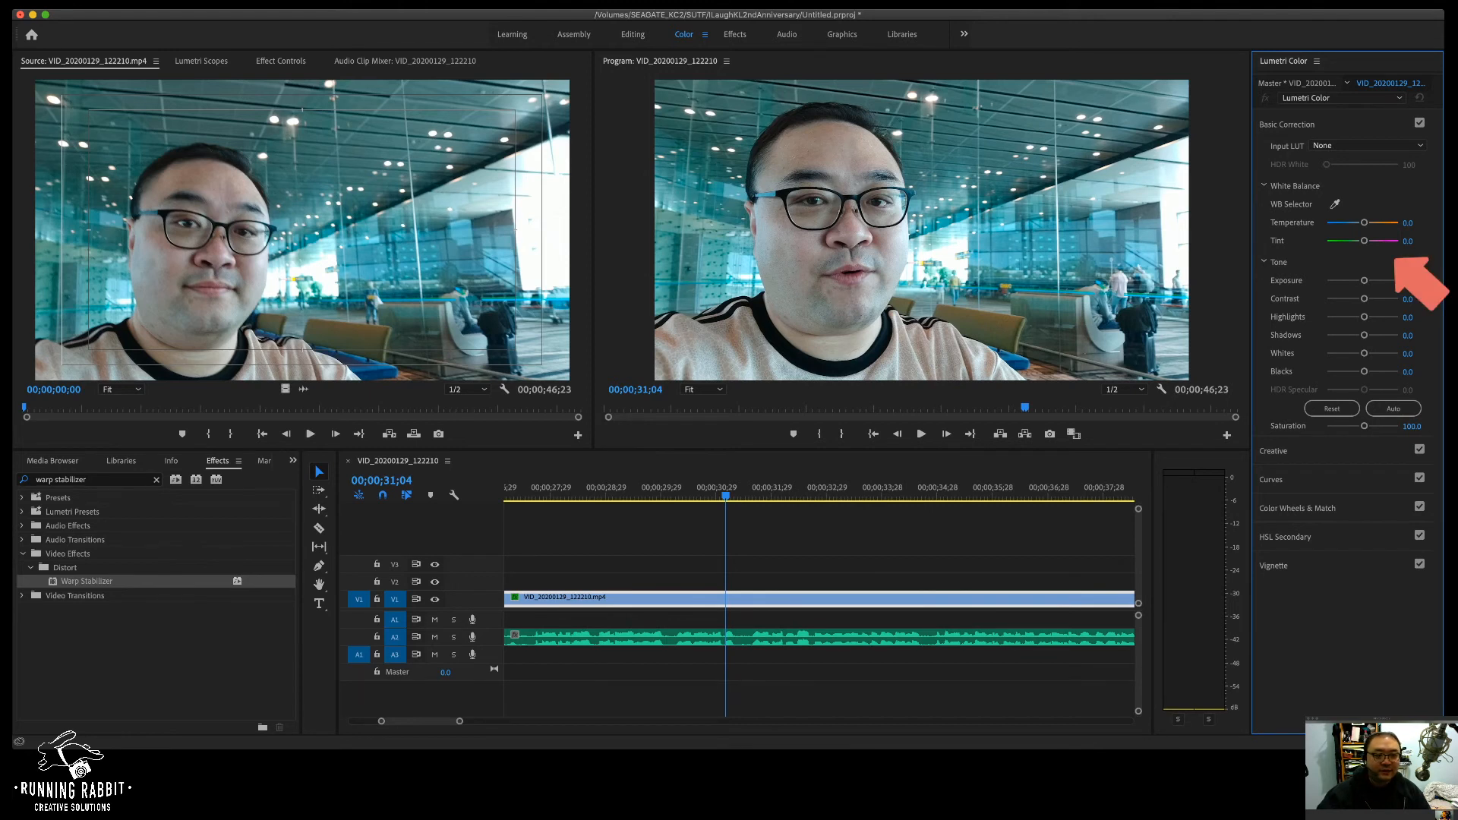
pyautogui.moveTo(1364, 223)
pyautogui.mouseDown()
pyautogui.moveTo(1377, 223)
pyautogui.moveTo(1365, 241)
pyautogui.moveTo(1396, 223)
pyautogui.moveTo(1365, 241)
pyautogui.mouseUp()
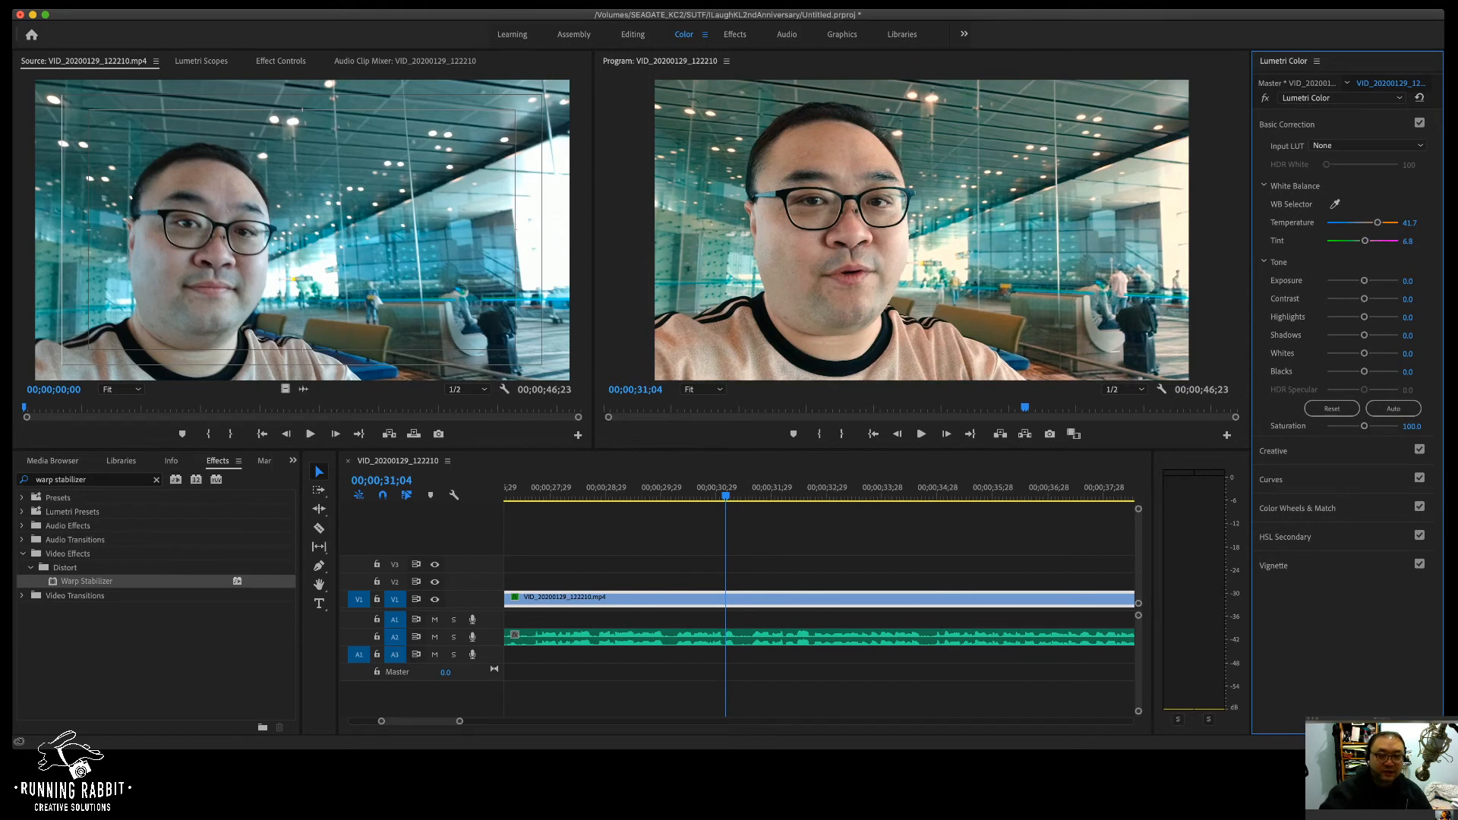
pyautogui.click(1408, 242)
pyautogui.write('0')
pyautogui.press('Return')
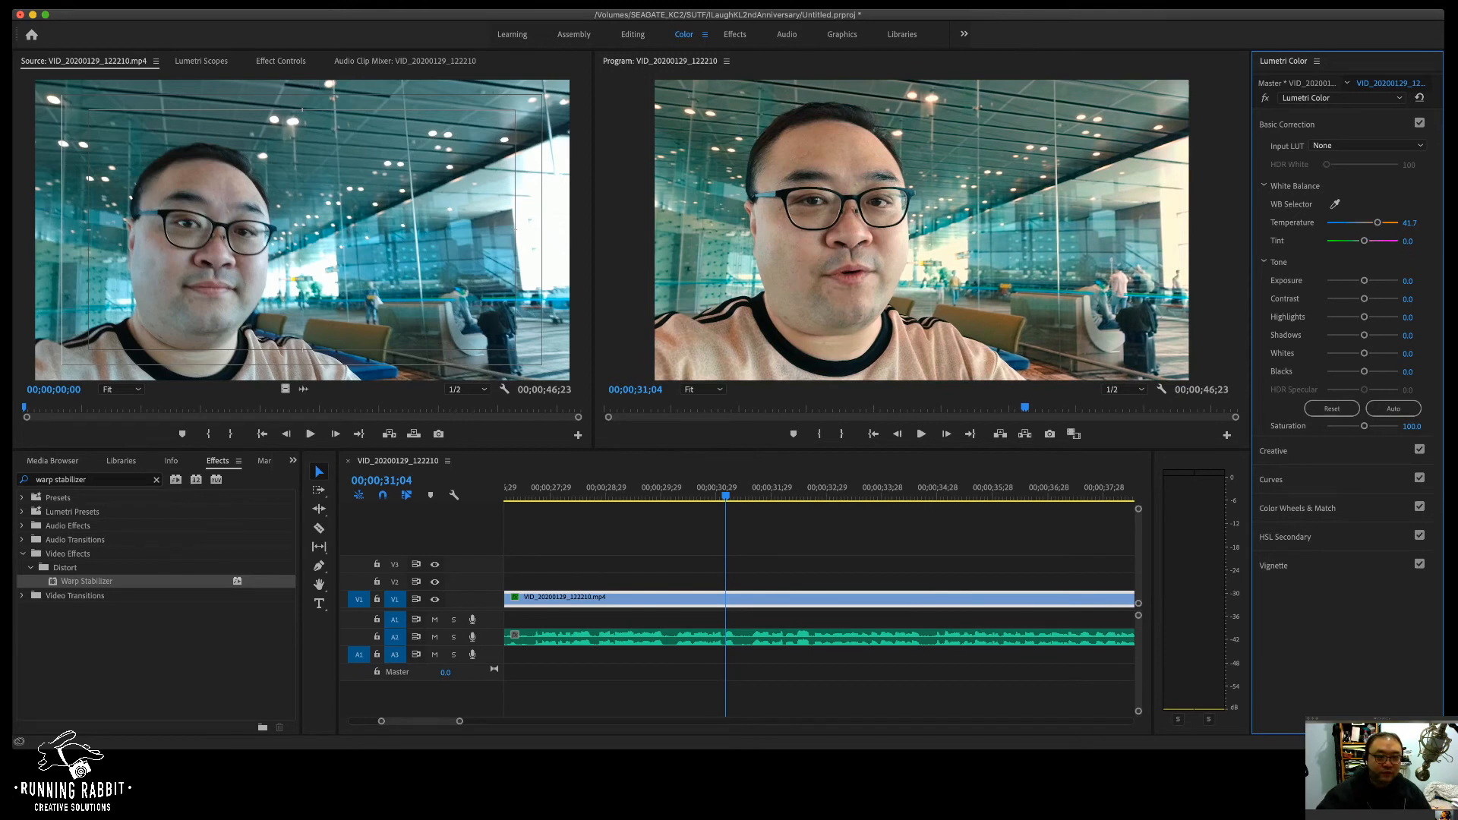
pyautogui.moveTo(1377, 223); pyautogui.dragTo(1369, 241)
pyautogui.moveTo(1380, 223); pyautogui.dragTo(1375, 223)
# Step: Try the AMIRA default LogC2Rec input LUT and other input LUTs on the clip, undoing each one
pyautogui.press('super+Tab')
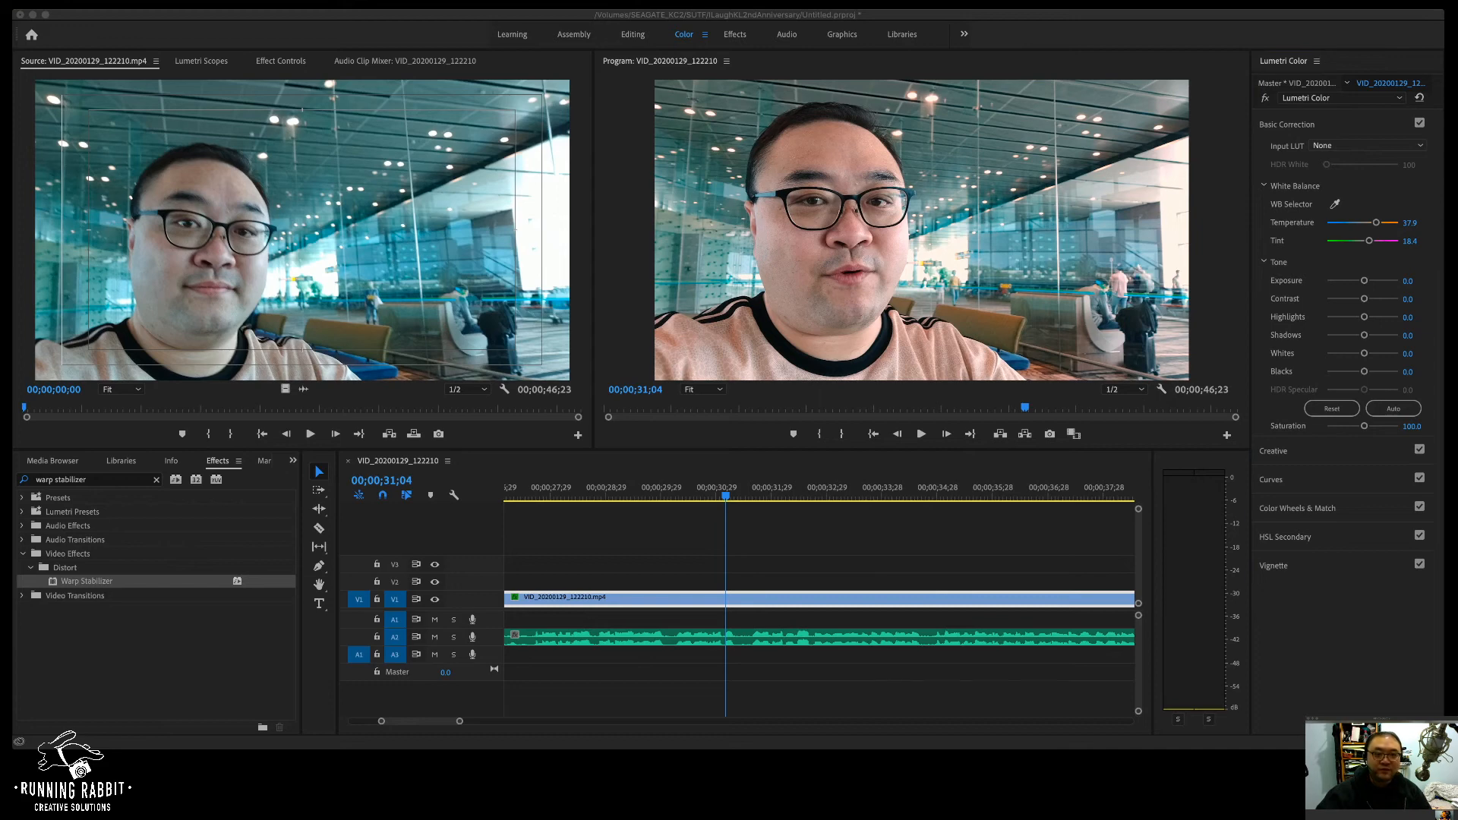
pyautogui.click(1367, 203)
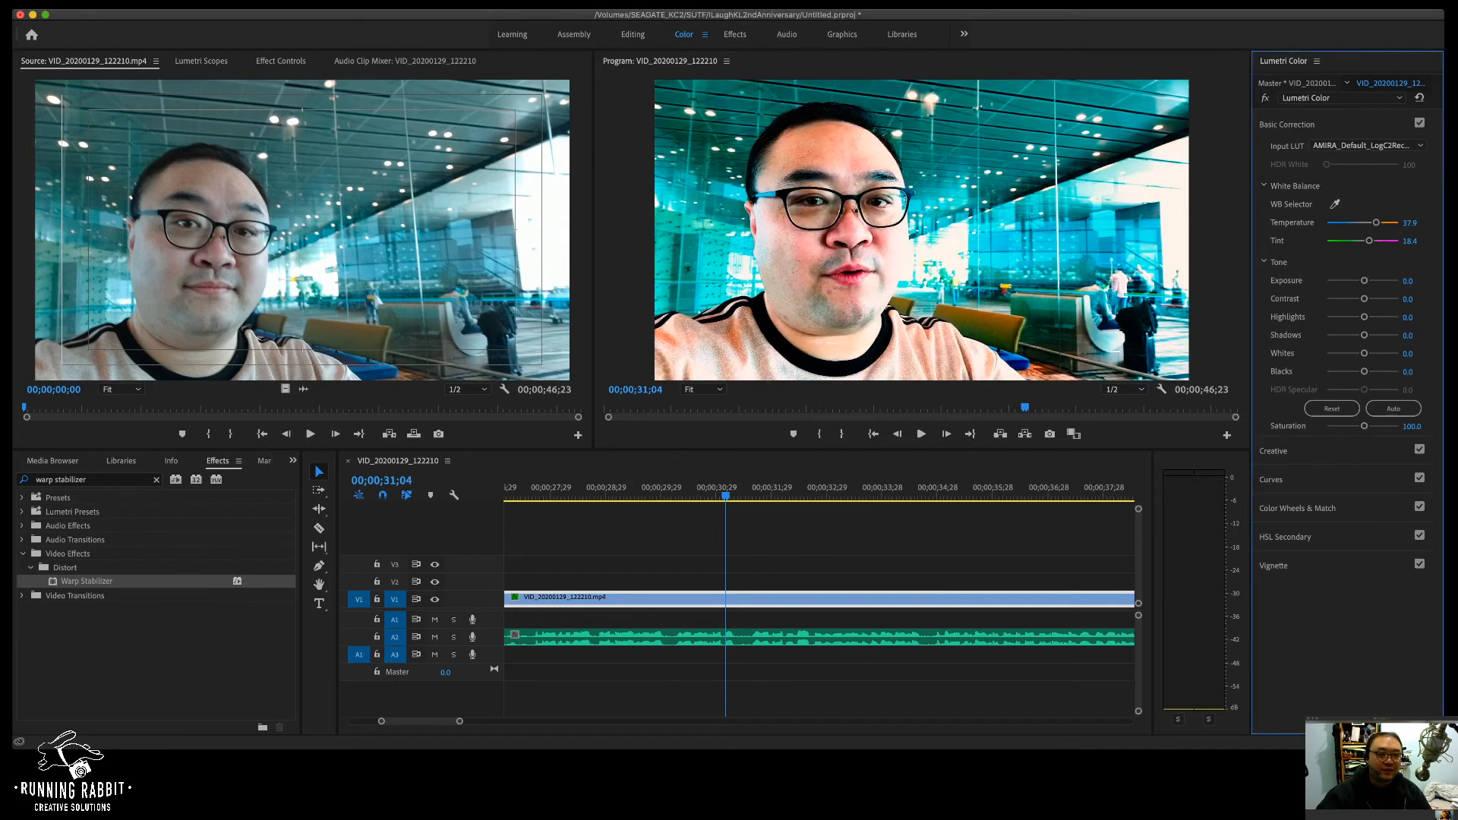
pyautogui.press('super+z')
pyautogui.click(1368, 146)
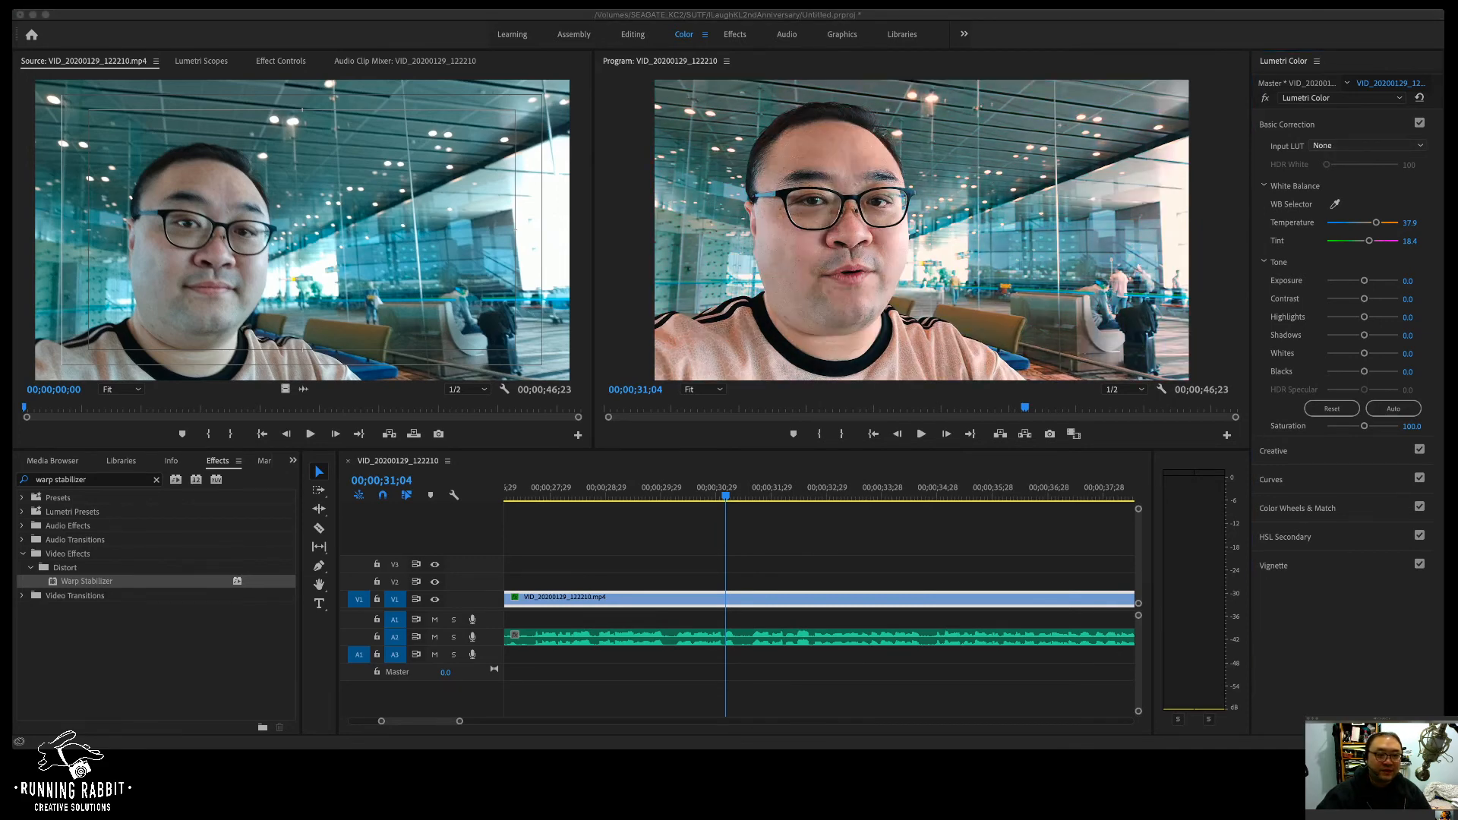
pyautogui.click(1368, 190)
pyautogui.press('super+z')
pyautogui.click(1368, 146)
pyautogui.click(1367, 218)
pyautogui.press('super+z')
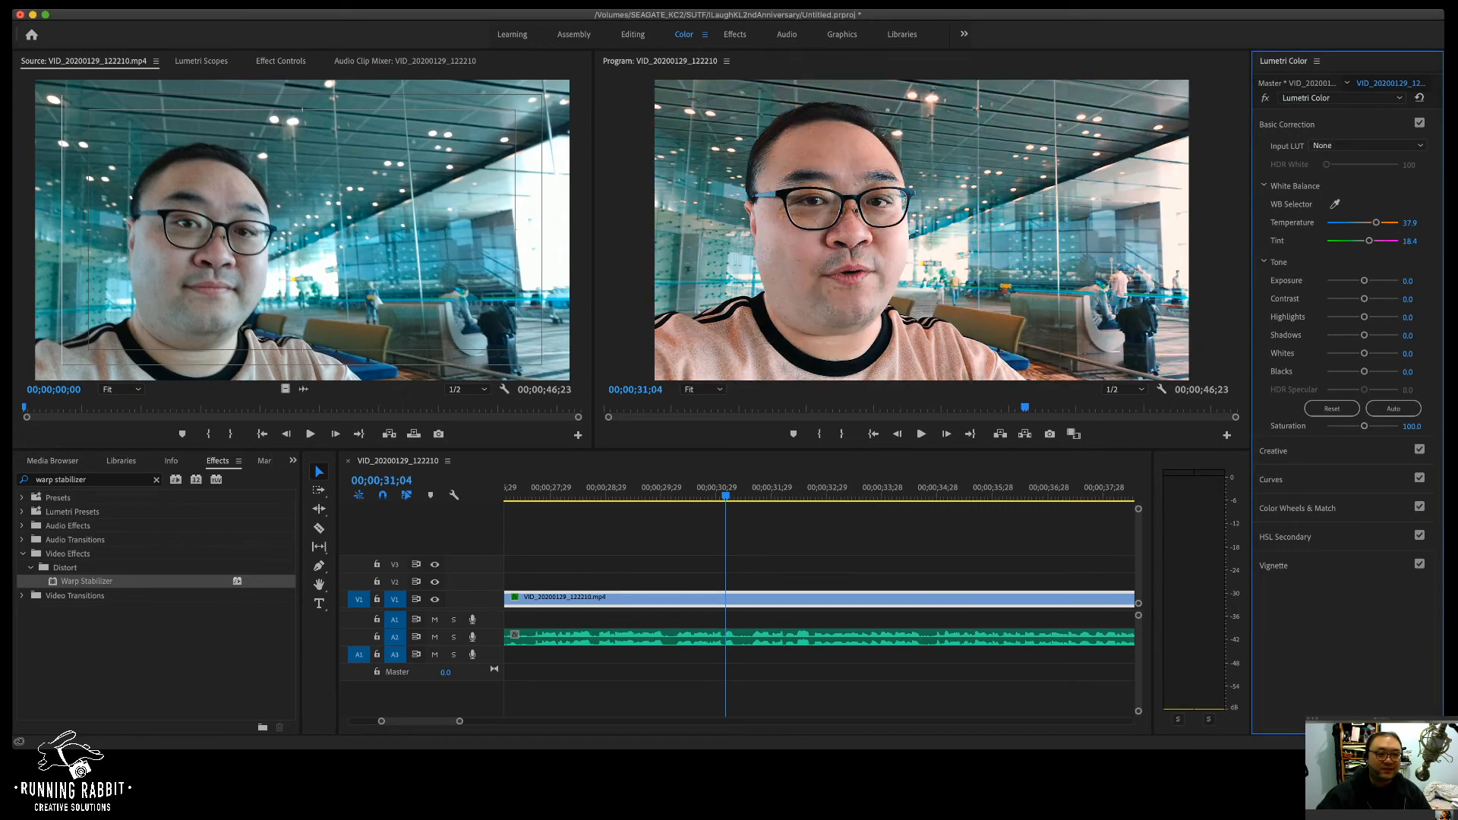
# Step: Set the clip's temperature to 49.5, tint to 10.7, exposure to -0.2 and contrast to -100
pyautogui.moveTo(1376, 223); pyautogui.dragTo(1327, 299)
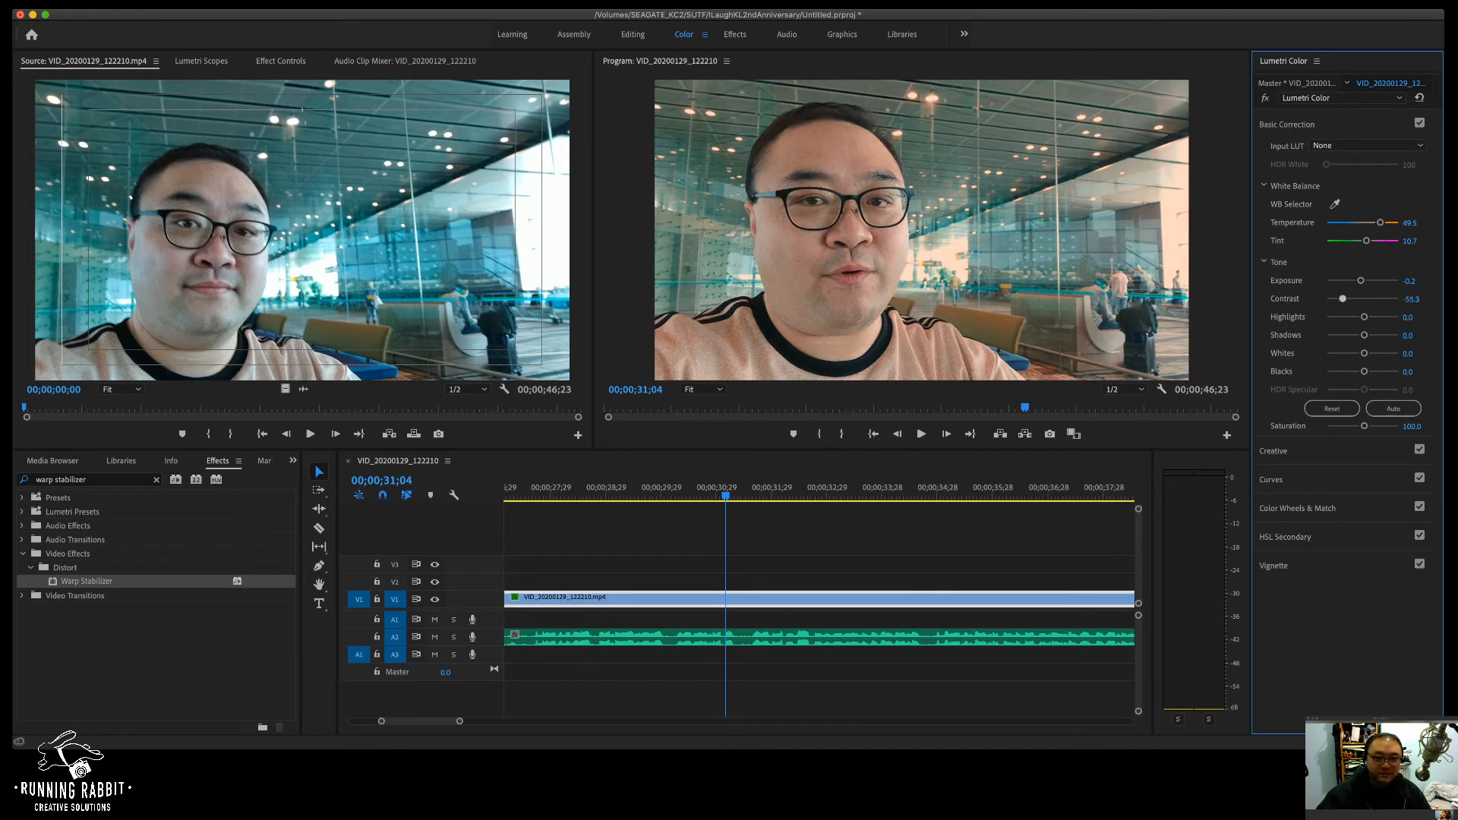
pyautogui.press('super+z')
pyautogui.moveTo(1341, 299); pyautogui.dragTo(1327, 299)
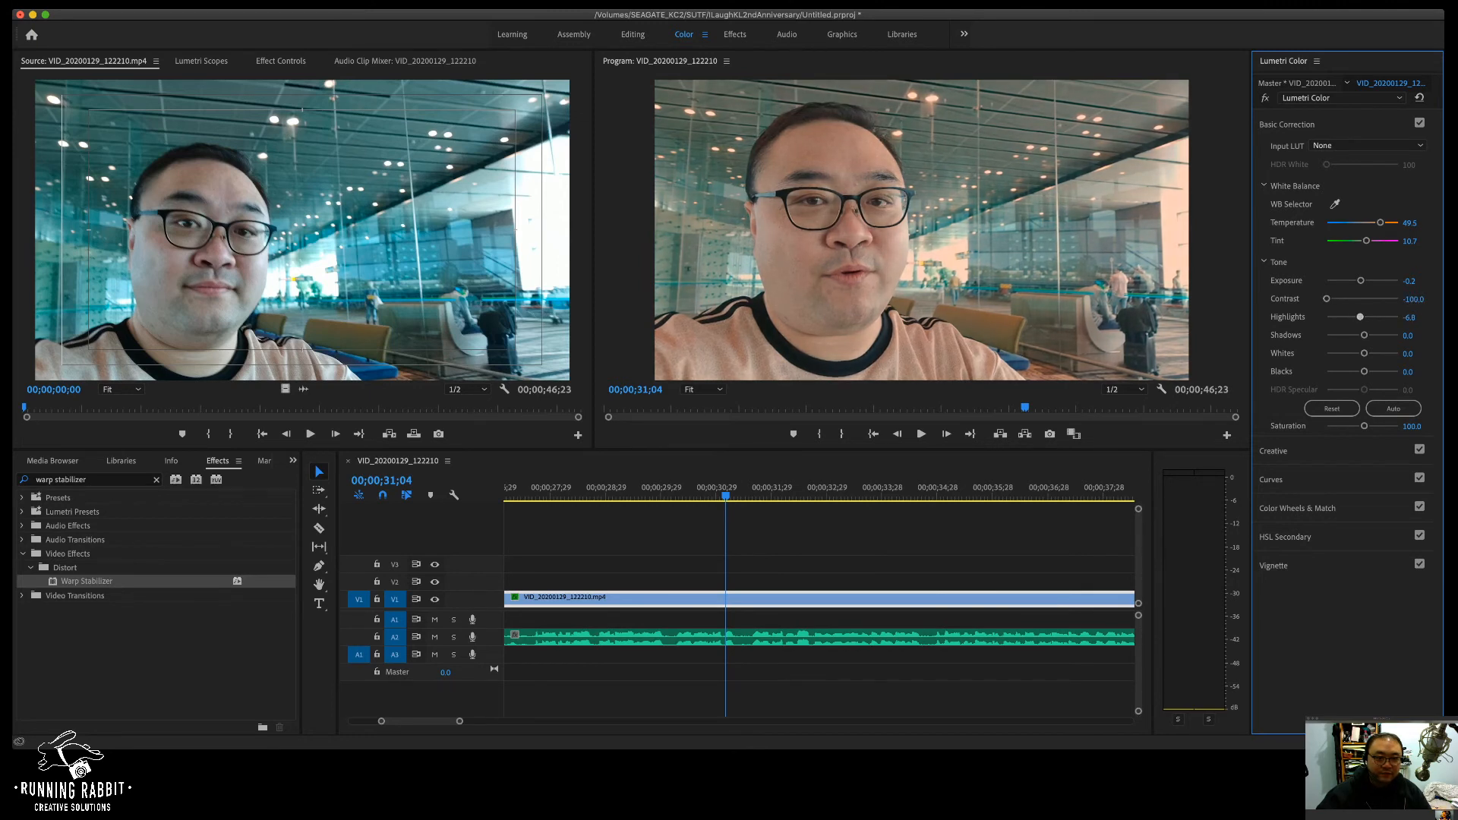
# Step: Set highlights to -43.7, shadows to -22.3, whites to 30.1 and blacks to 1.0, and review the grade at 00;00;30;16
pyautogui.moveTo(1364, 317); pyautogui.dragTo(1351, 317)
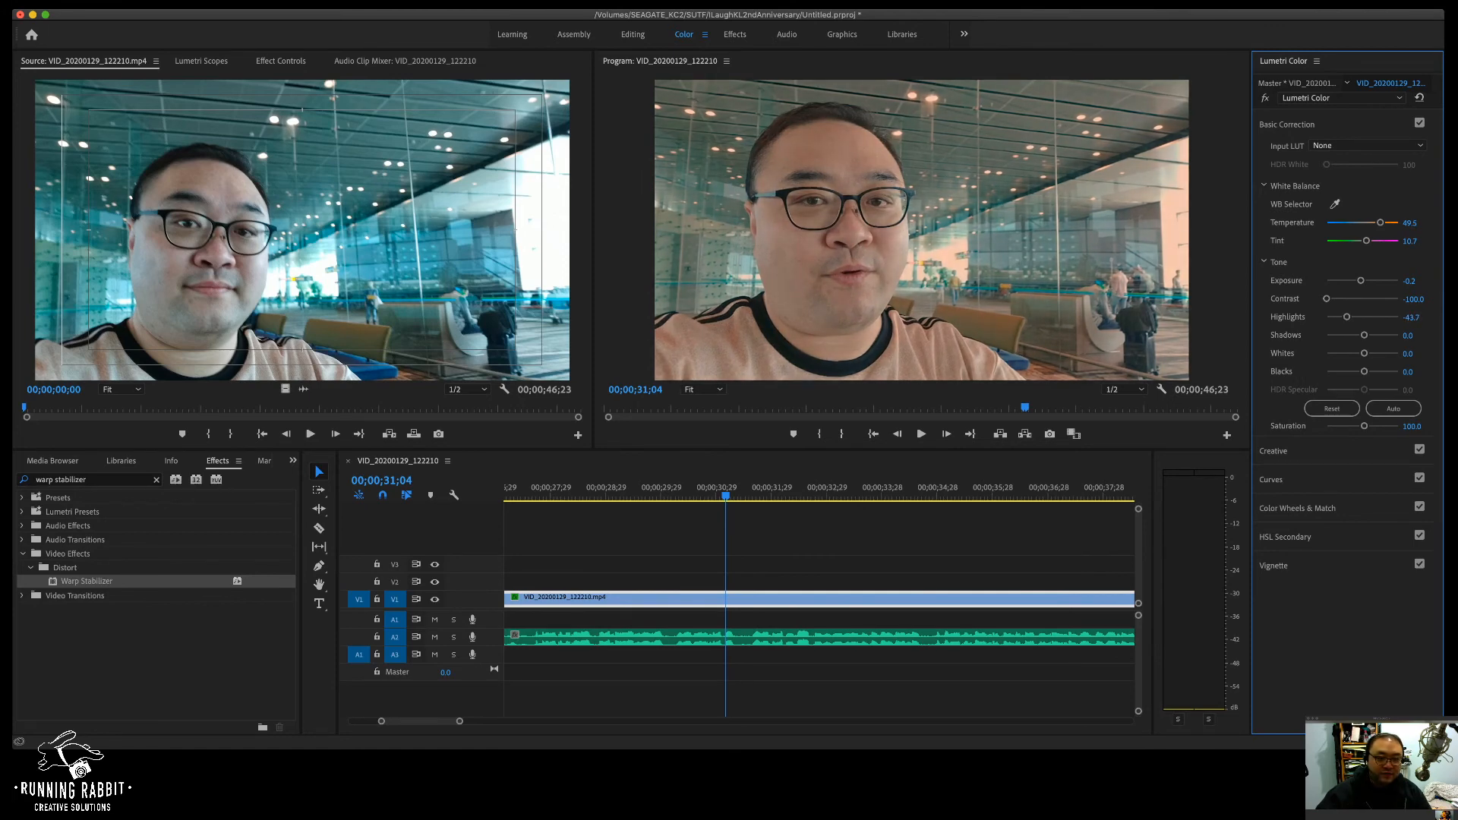
pyautogui.moveTo(1364, 335); pyautogui.dragTo(1362, 371)
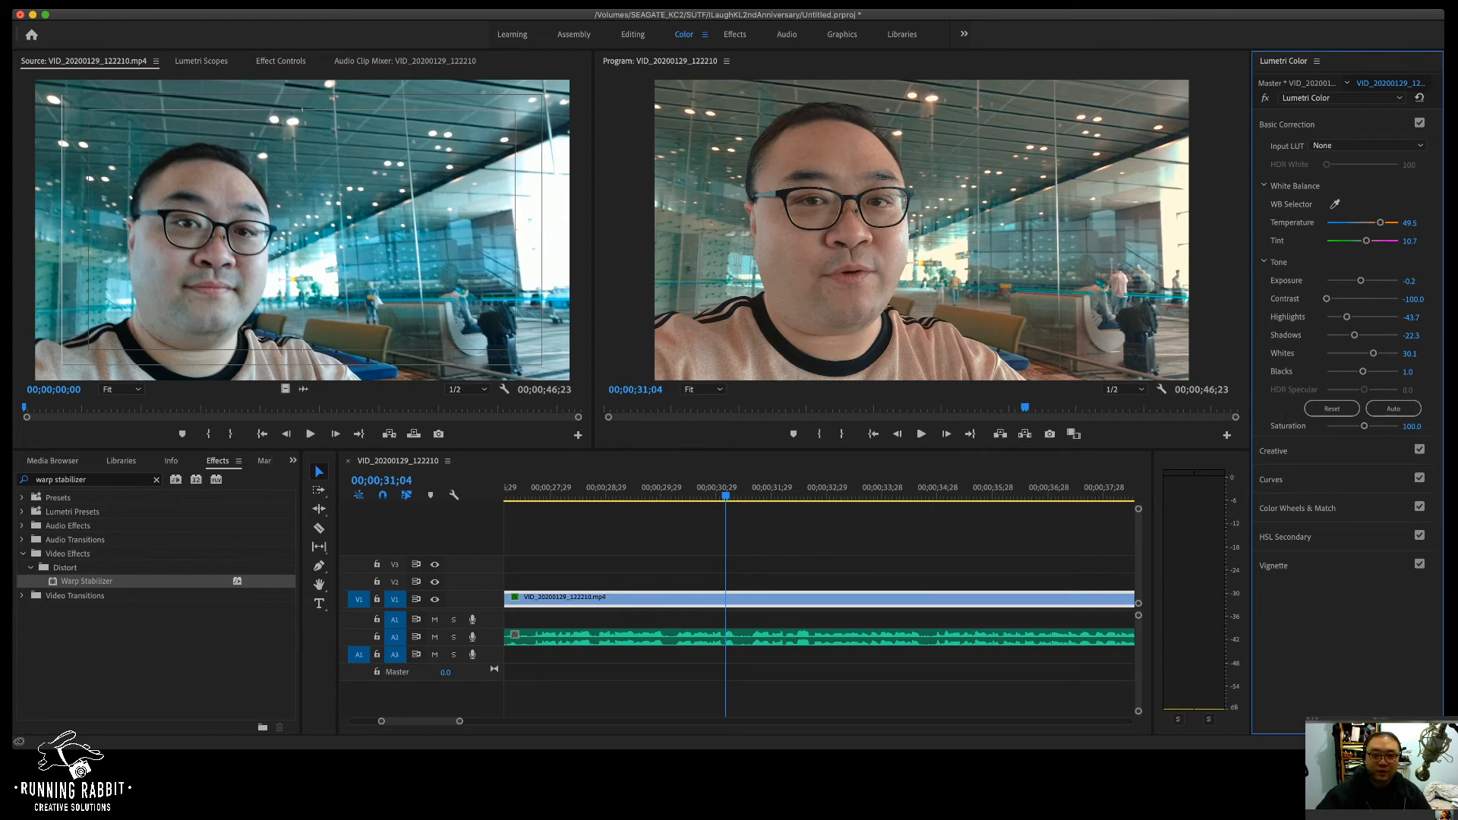
pyautogui.moveTo(725, 495); pyautogui.dragTo(693, 496)
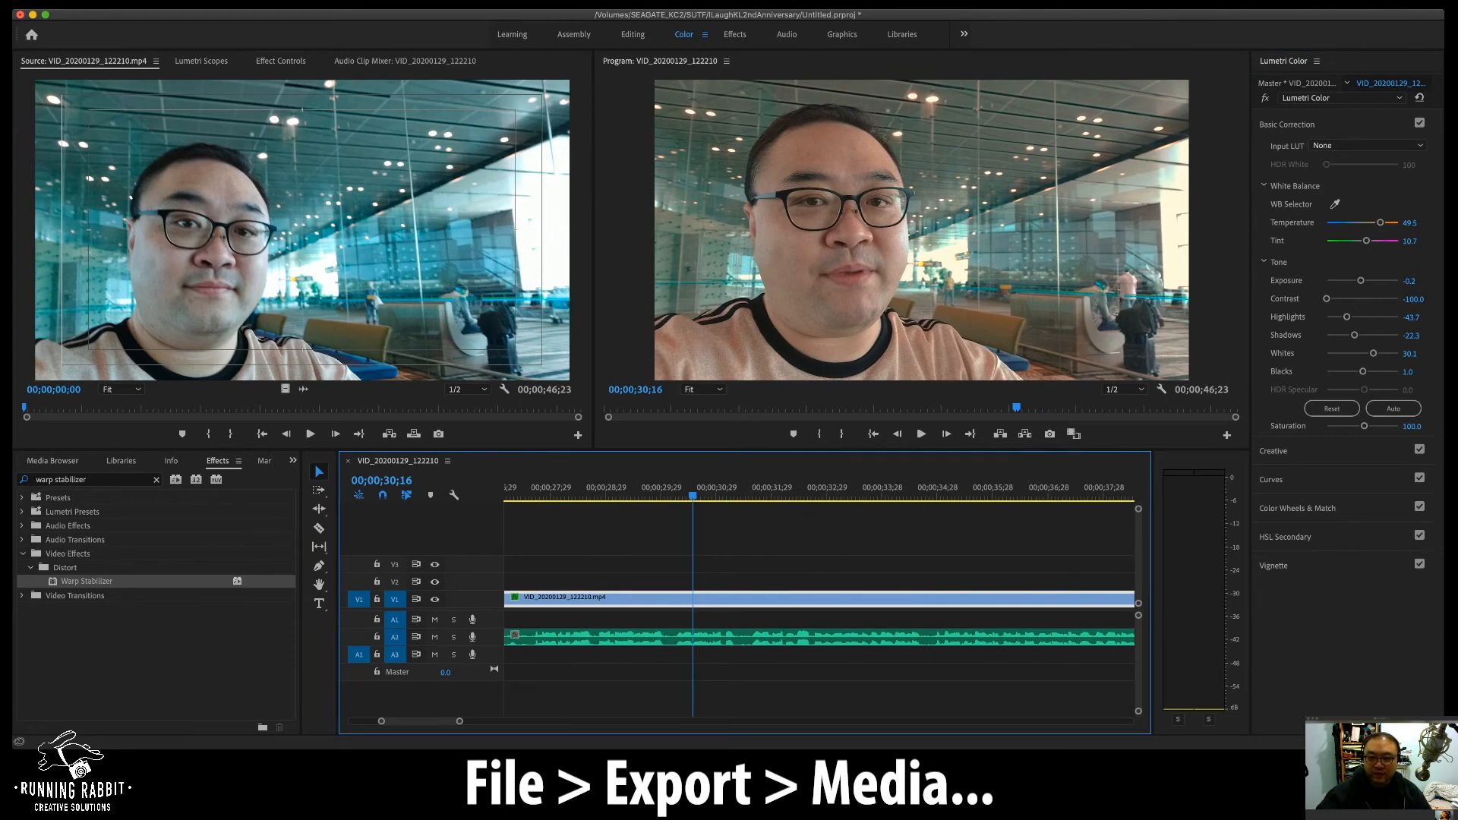
# Step: Export the sequence as H.264 with the YouTube 1080p Full HD preset, naming the output ILaughKL_KC20200202.mp4
pyautogui.press('super+m')
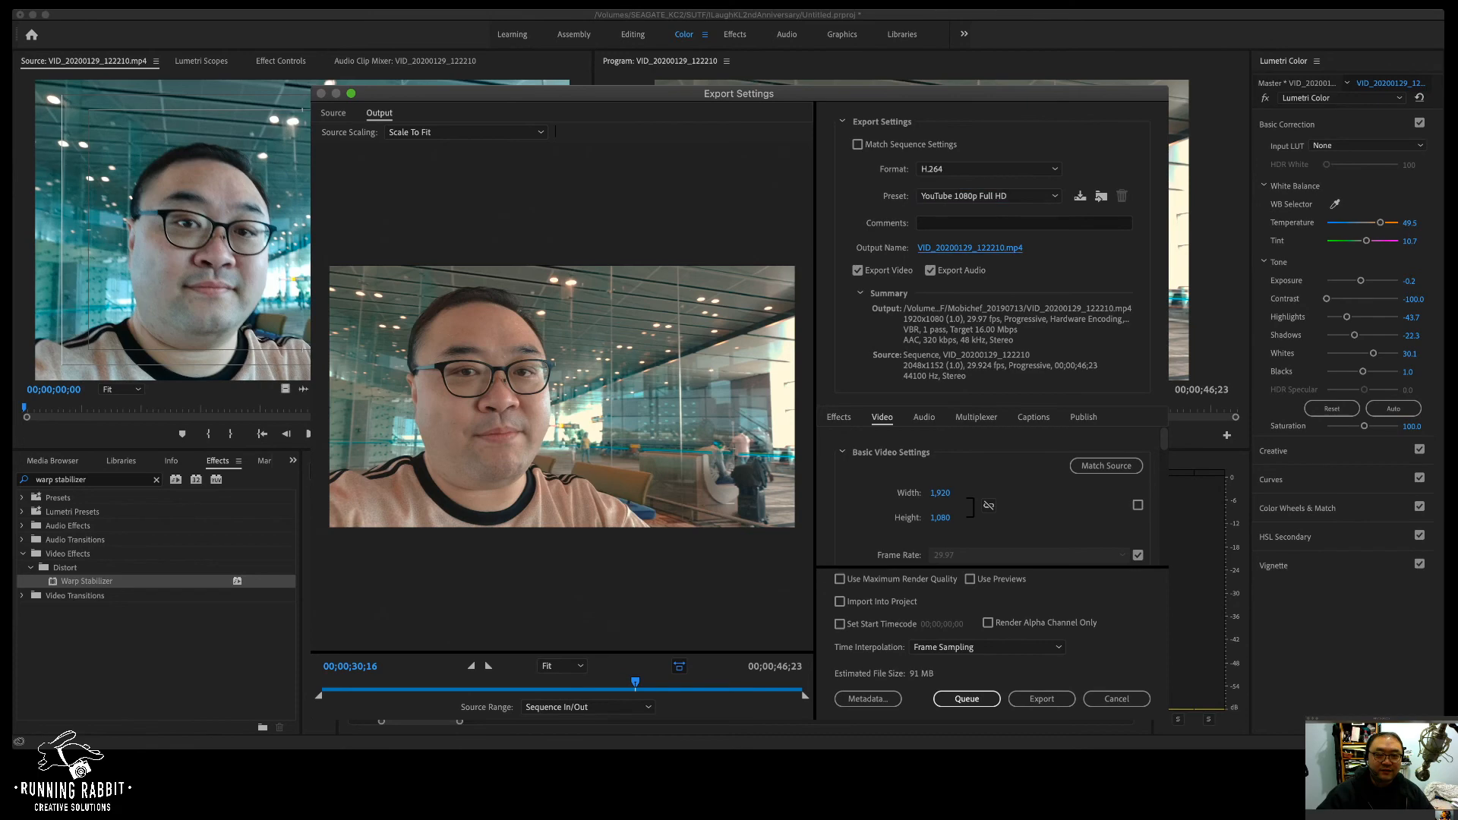
pyautogui.click(970, 248)
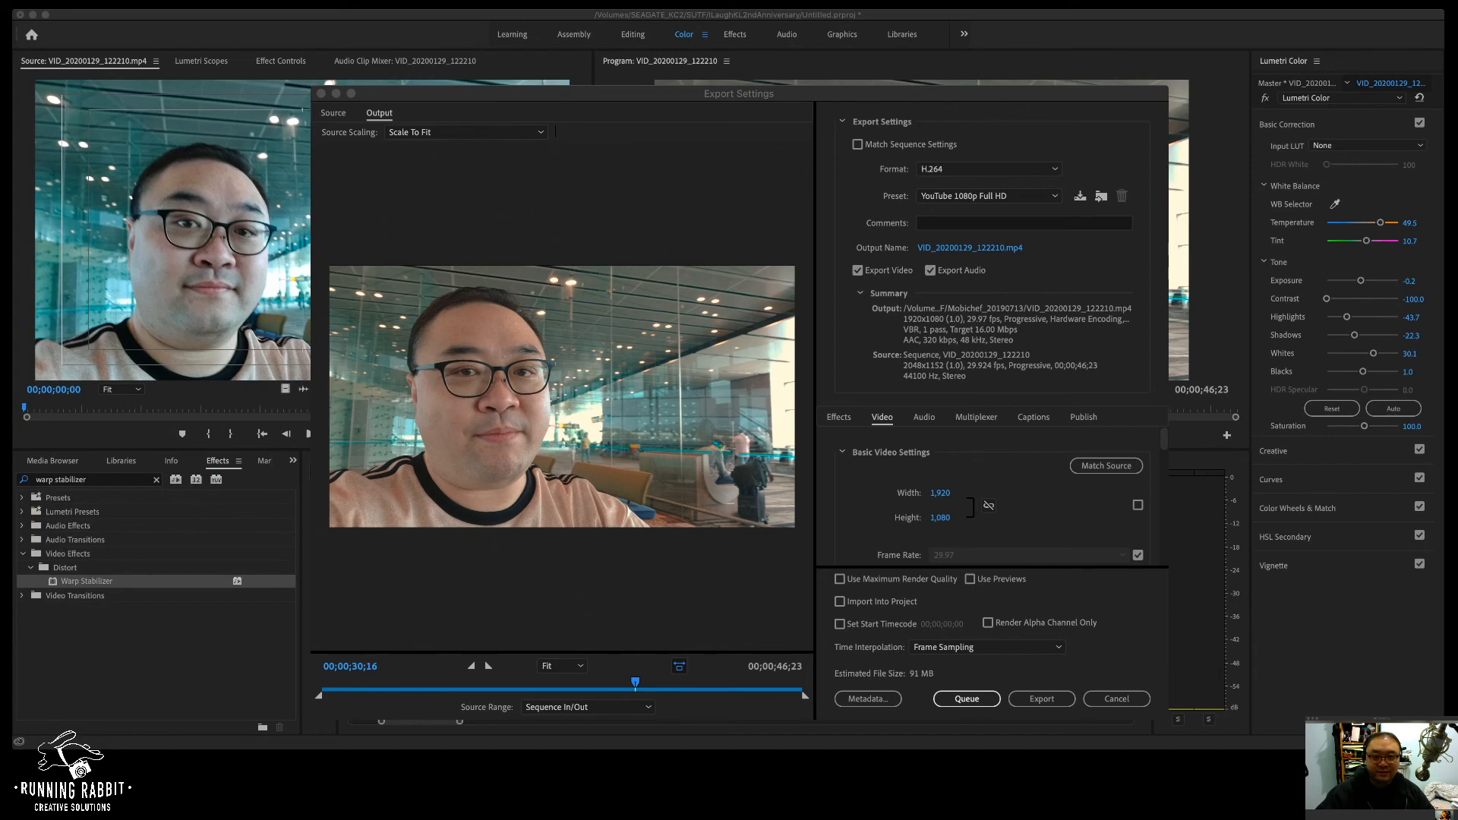
pyautogui.press('Return')
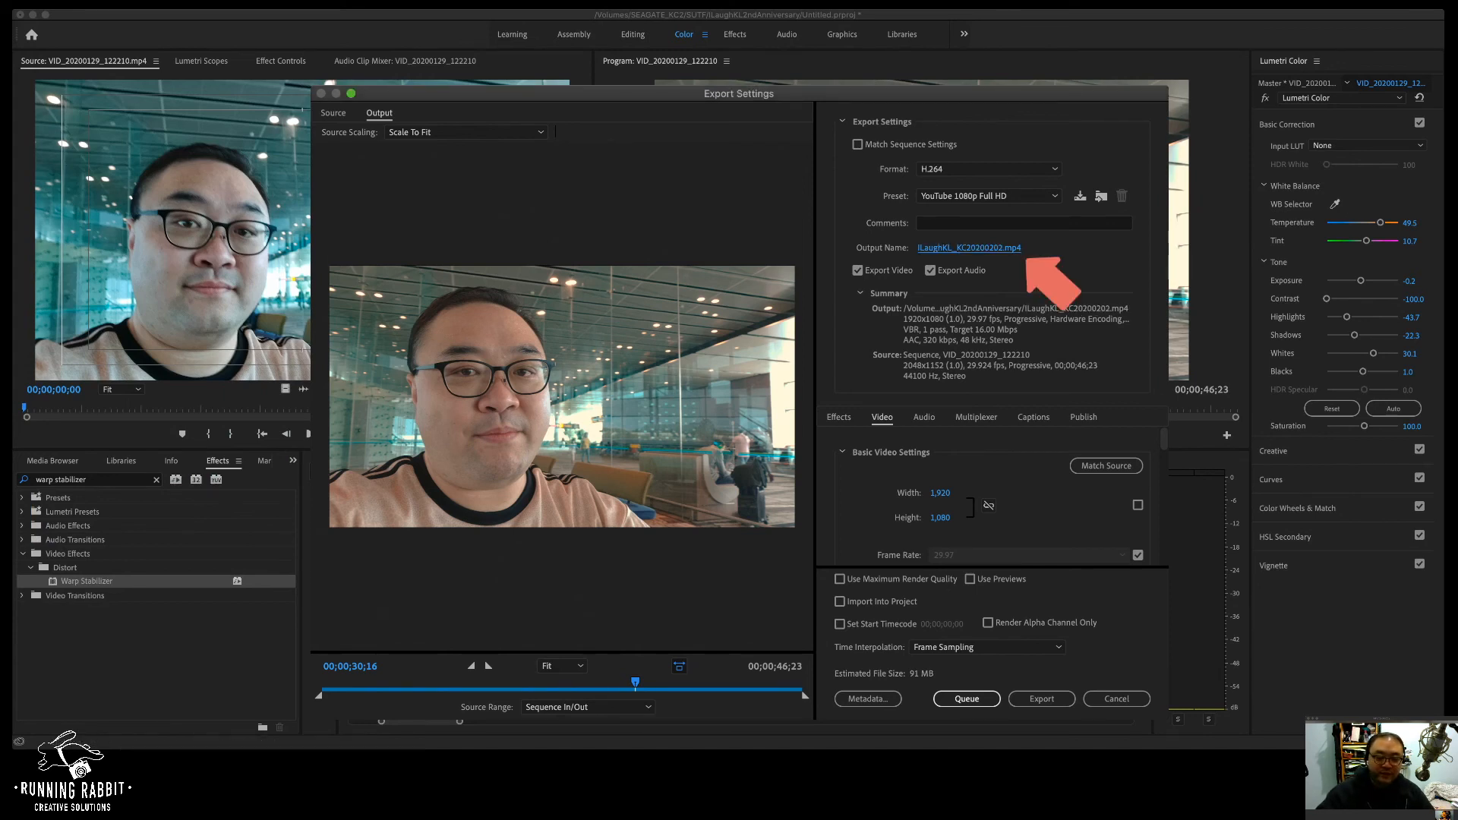
pyautogui.click(1042, 699)
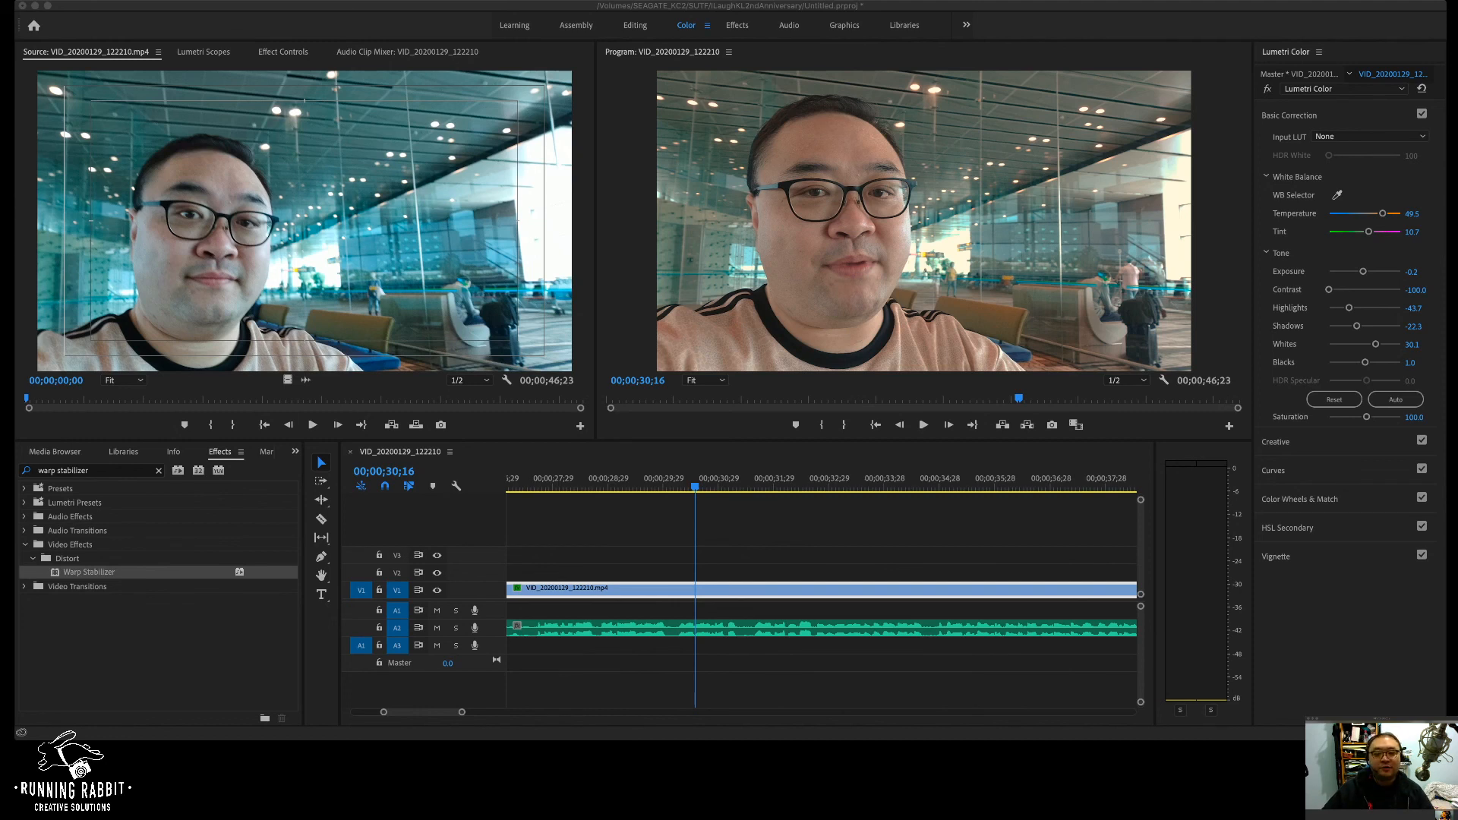
# Step: Review the graded footage near the end of the sequence, between 00;00;44;20 and 00;00;42;08
pyautogui.press('super+Tab')
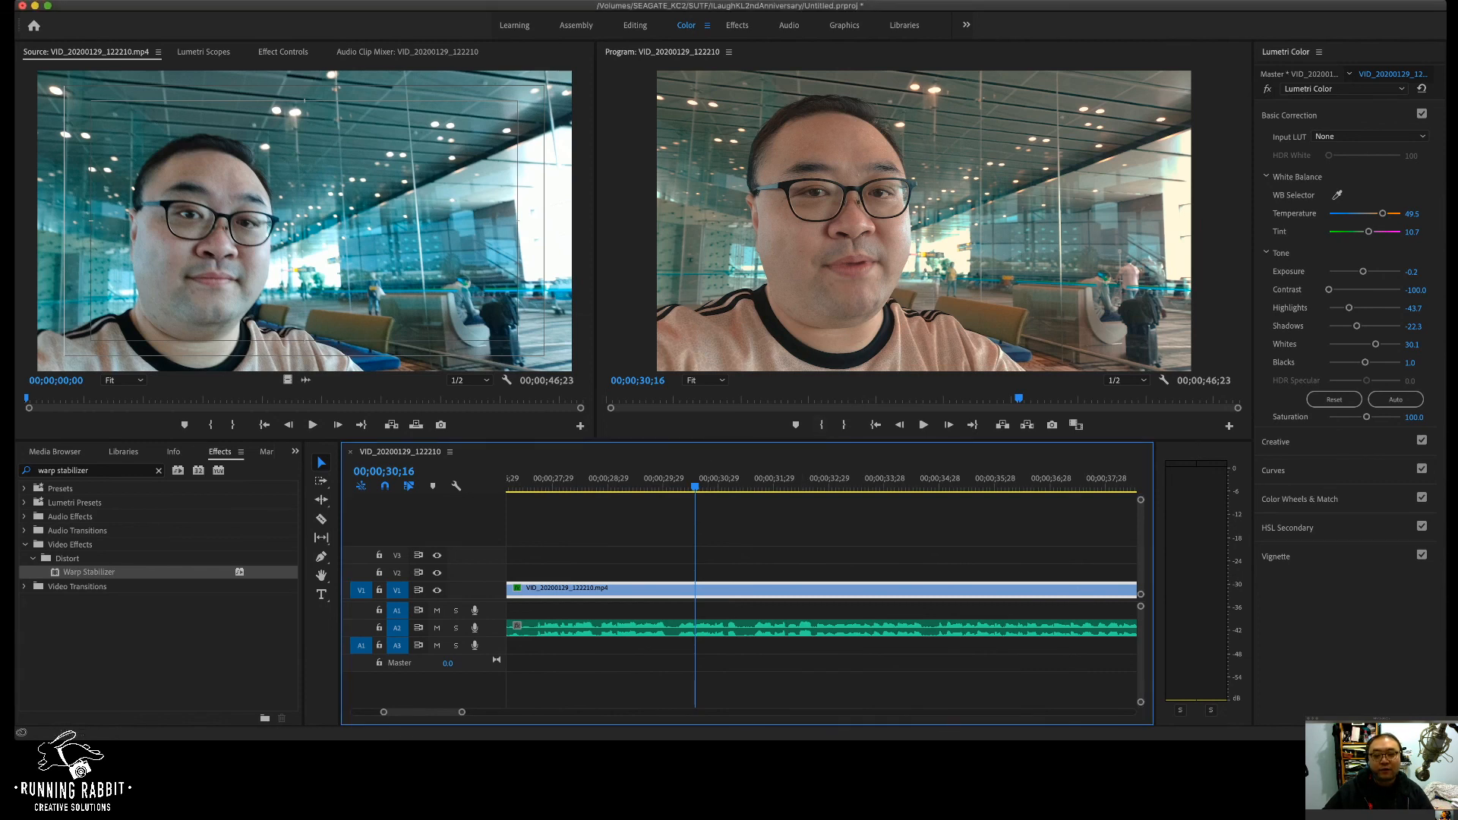
pyautogui.moveTo(423, 712); pyautogui.dragTo(394, 712)
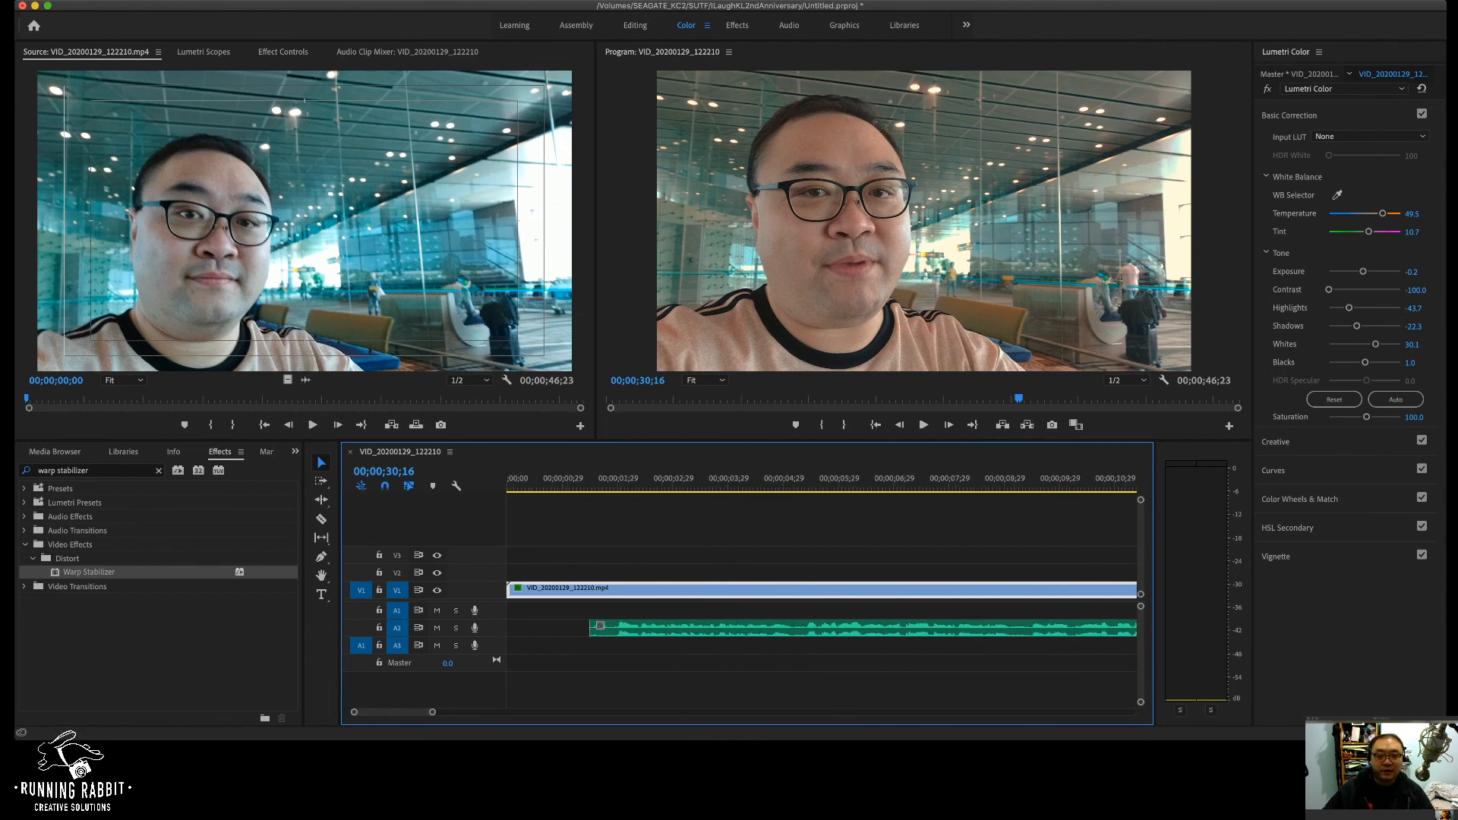
pyautogui.moveTo(393, 713); pyautogui.dragTo(436, 713)
pyautogui.click(781, 484)
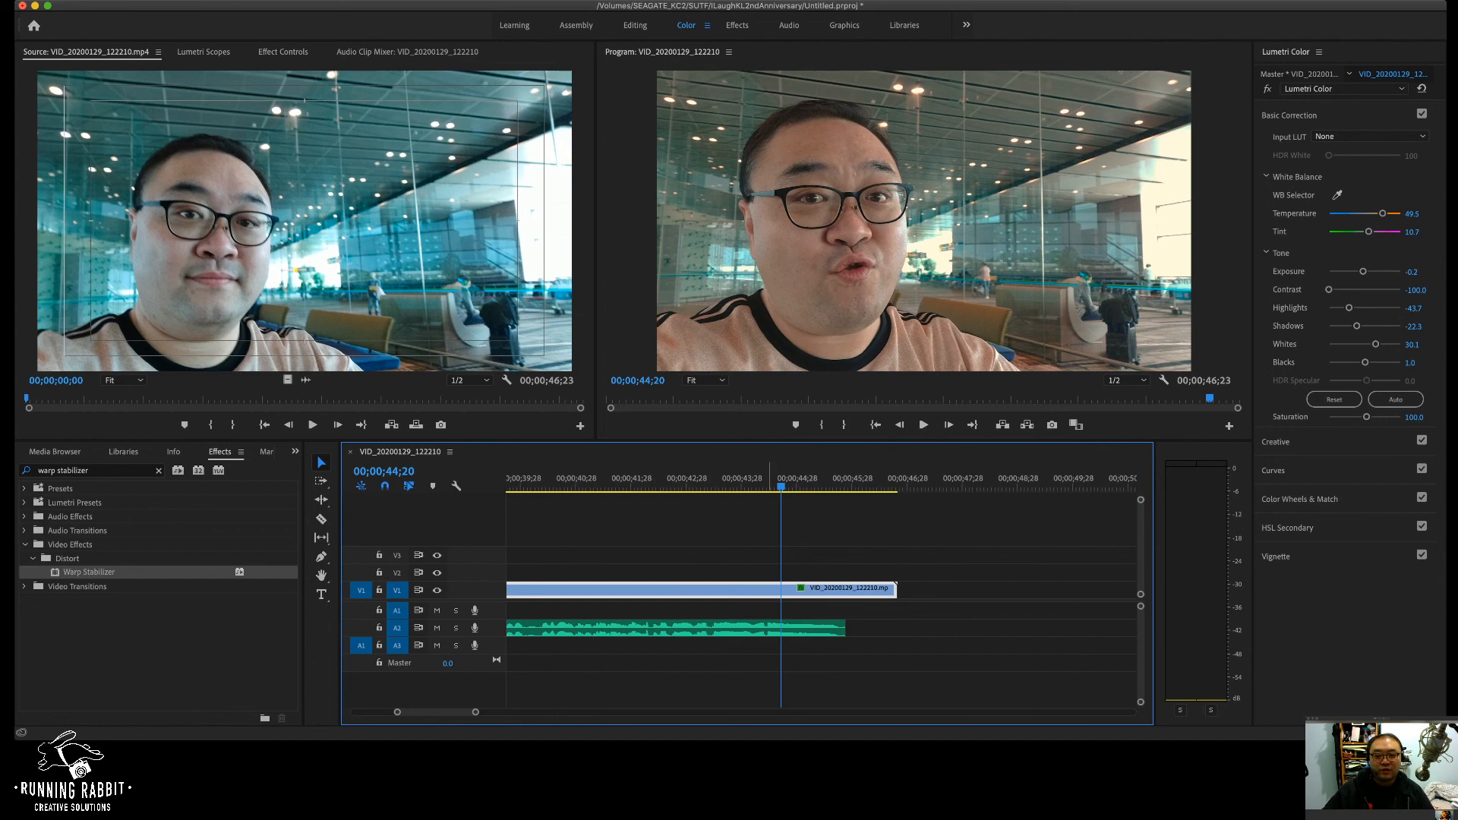
pyautogui.click(716, 484)
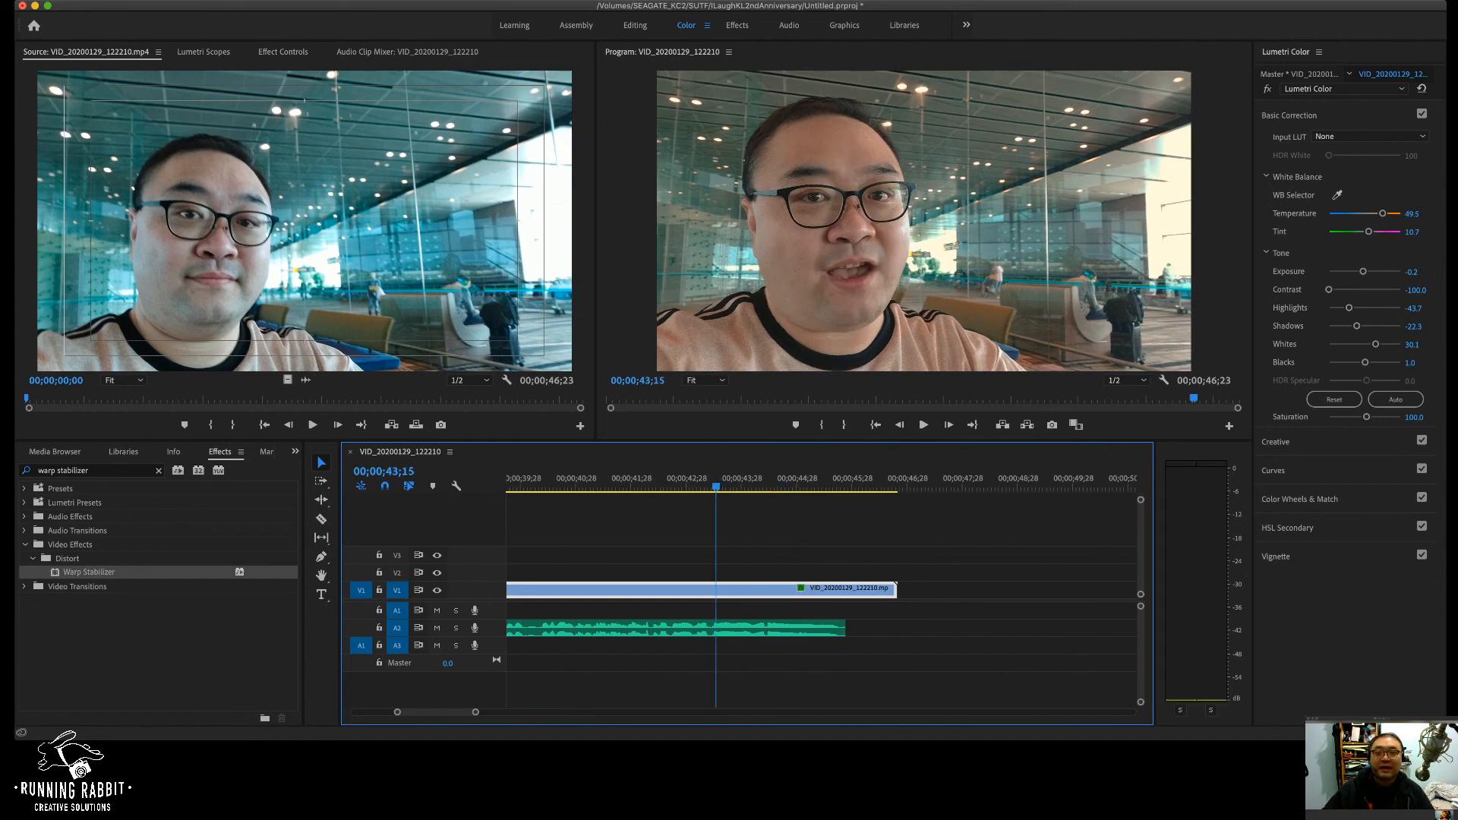
pyautogui.moveTo(716, 487); pyautogui.dragTo(650, 486)
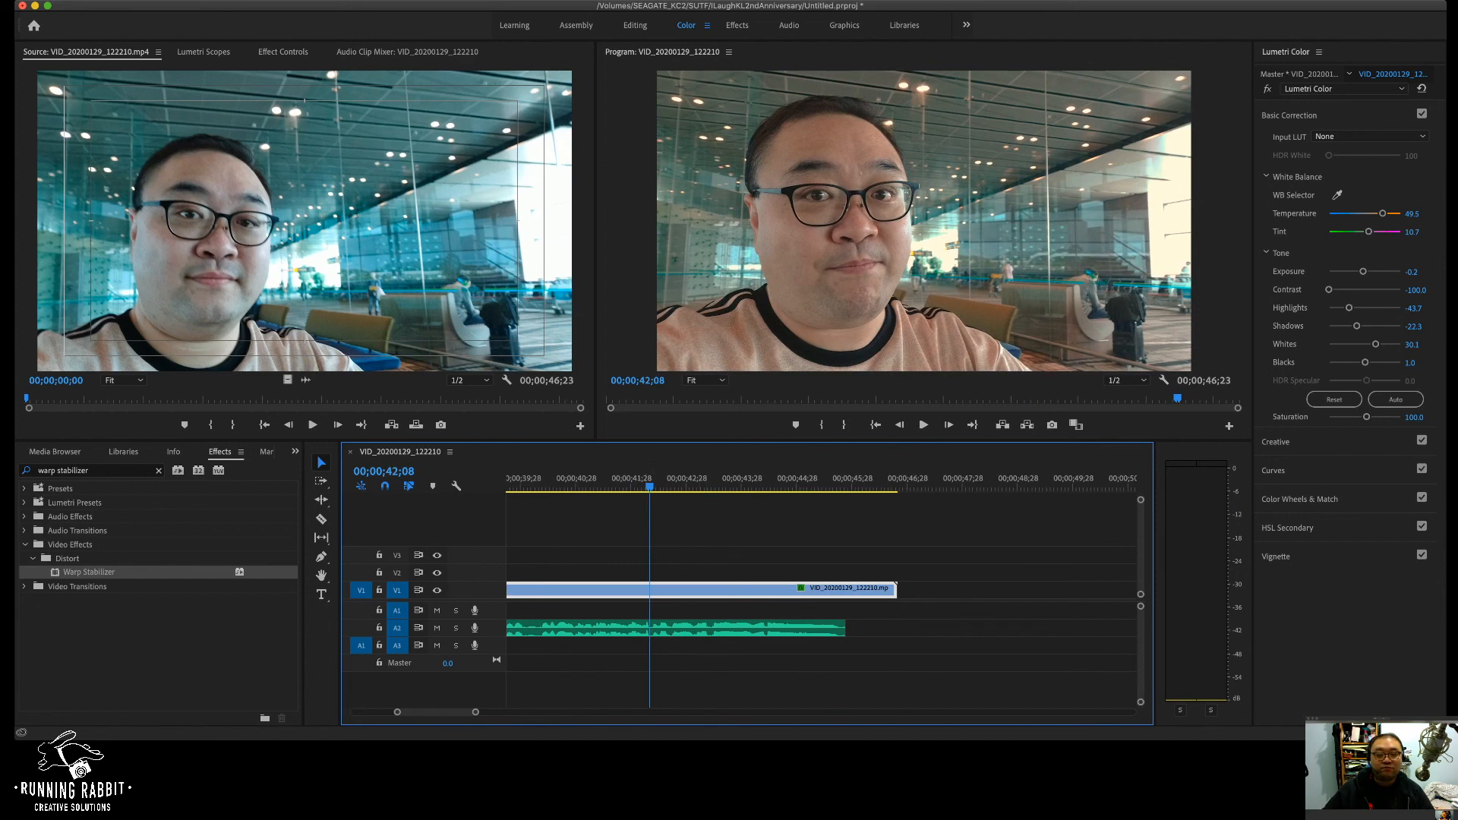
pyautogui.moveTo(649, 486); pyautogui.dragTo(664, 486)
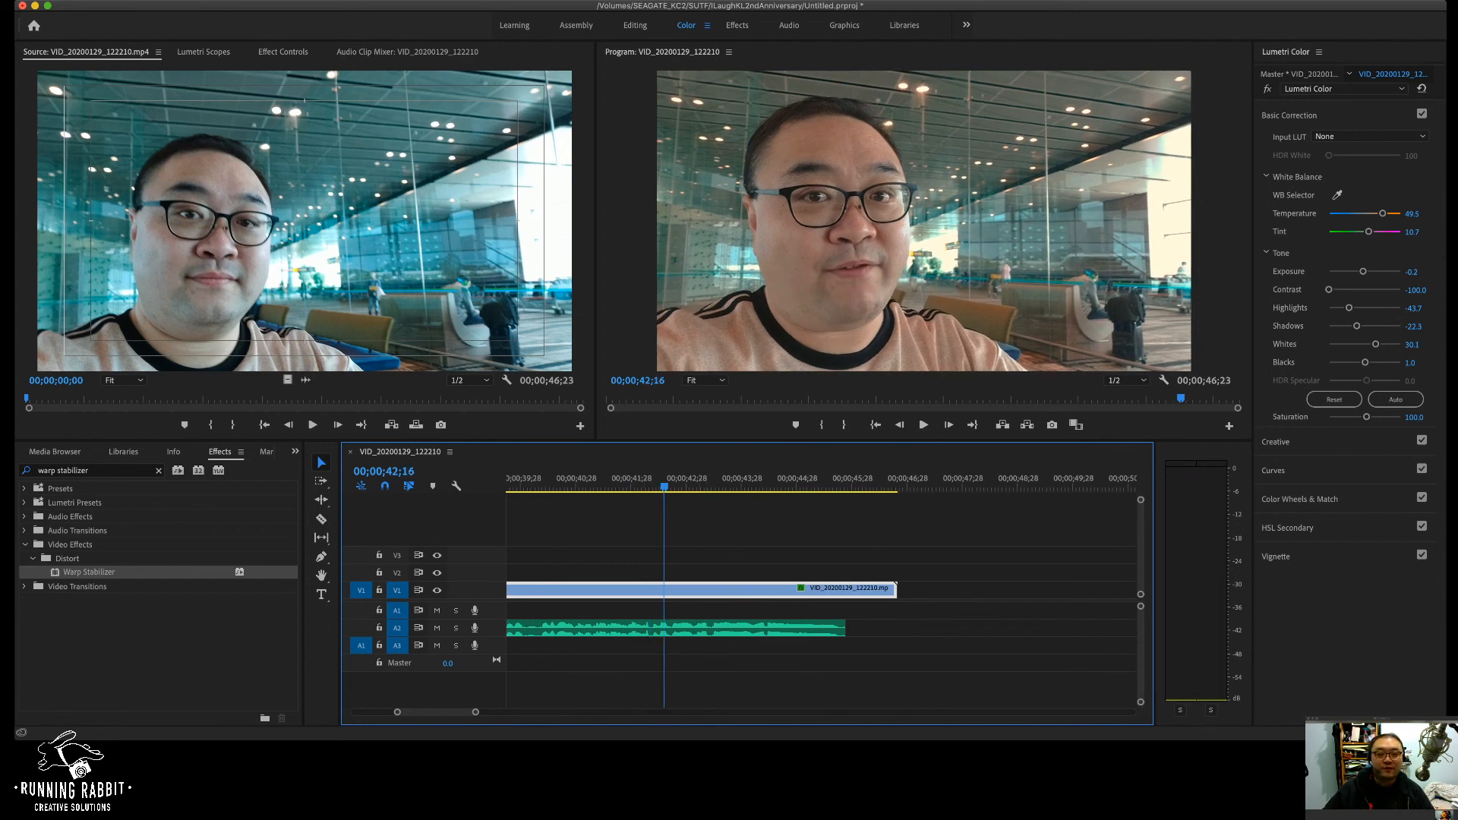